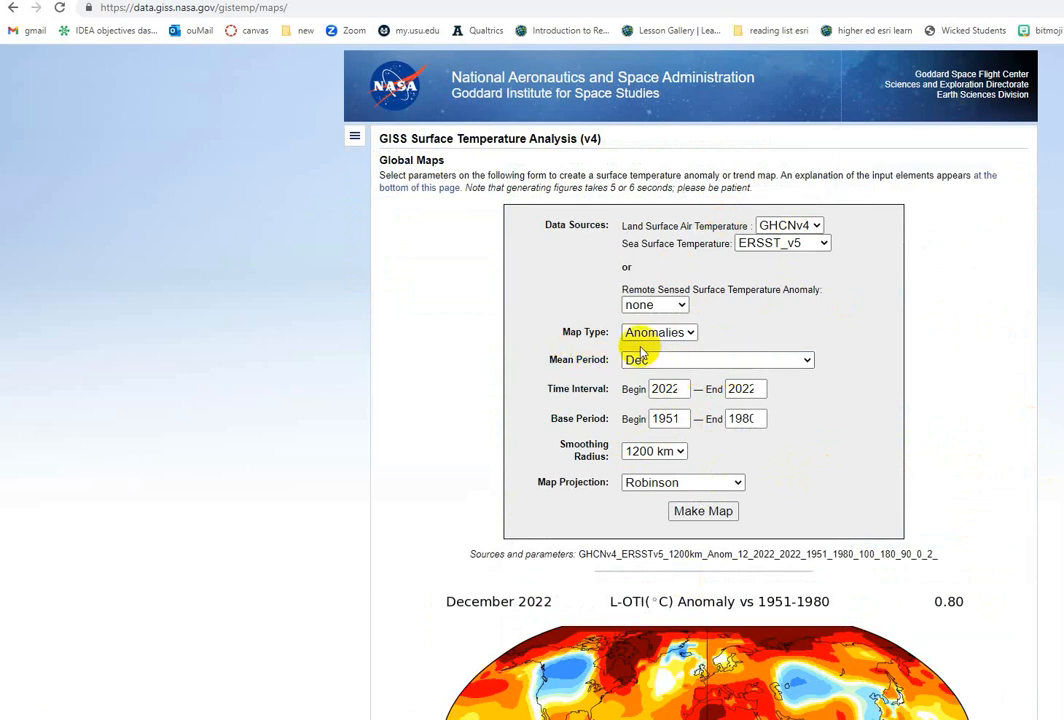
{"action": "left_click", "coordinate": [808, 360]}
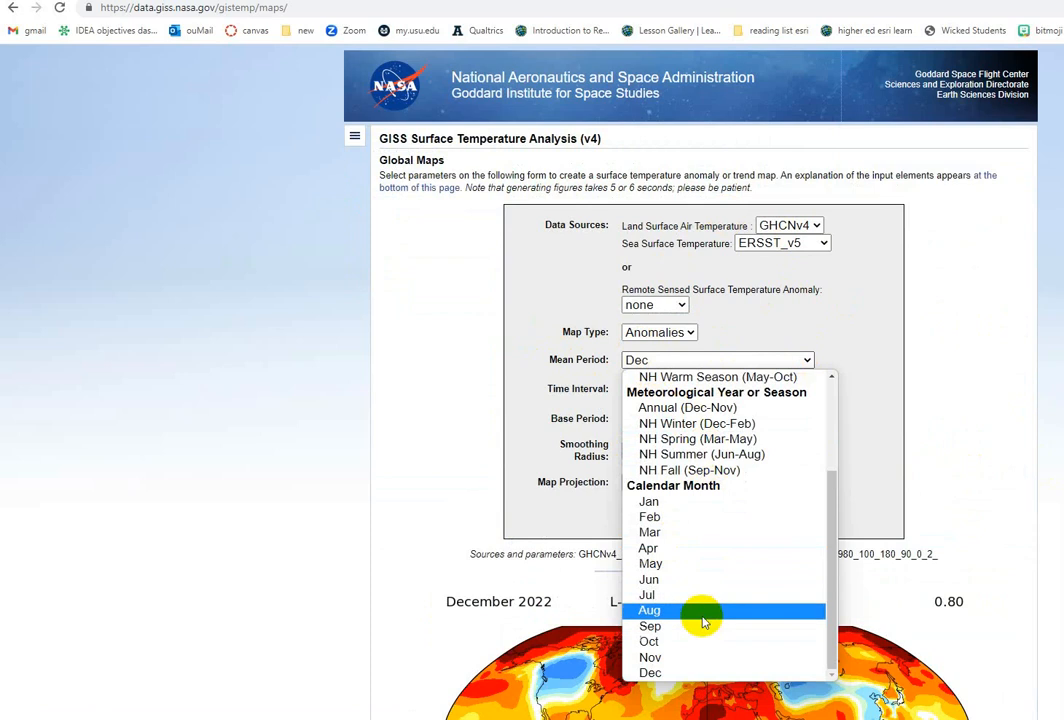
{"action": "left_click", "coordinate": [703, 618]}
{"action": "left_click", "coordinate": [805, 358]}
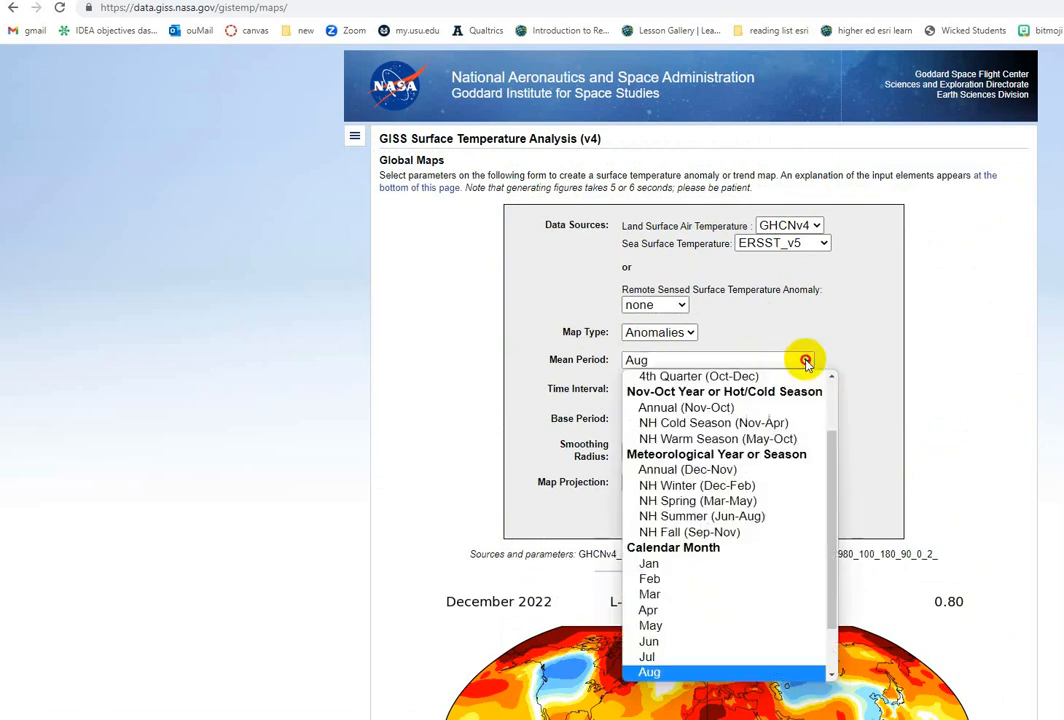
{"action": "left_click", "coordinate": [708, 407]}
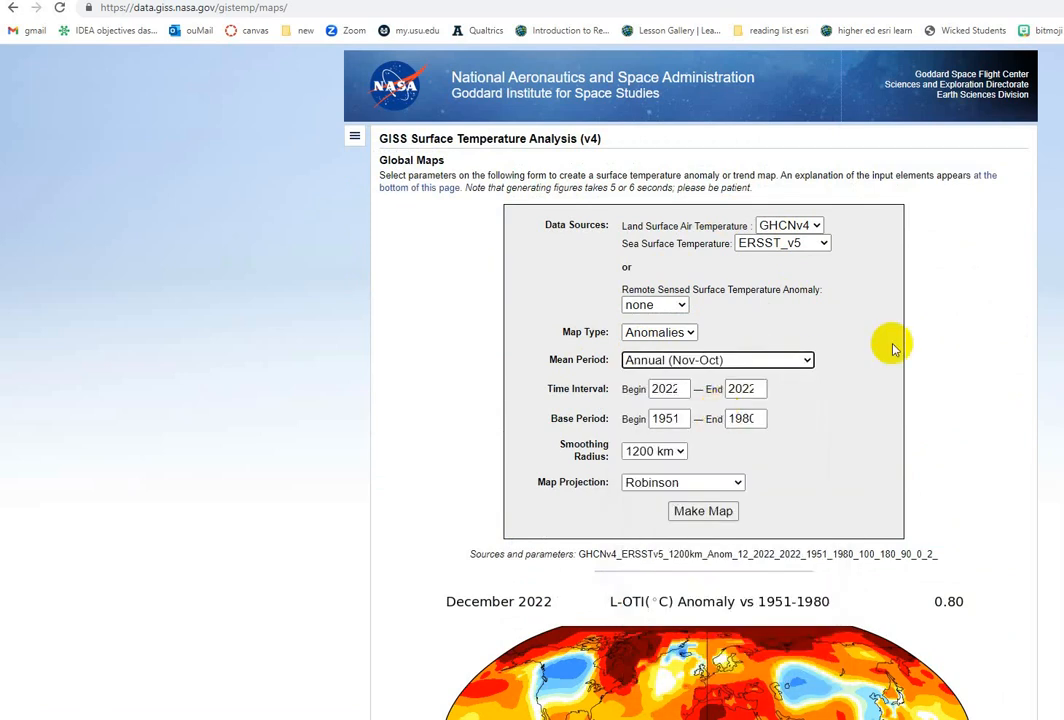
- Set the mean period to Annual (Jan-Dec) and the base period to 1890 through 1919
{"action": "left_click", "coordinate": [805, 360]}
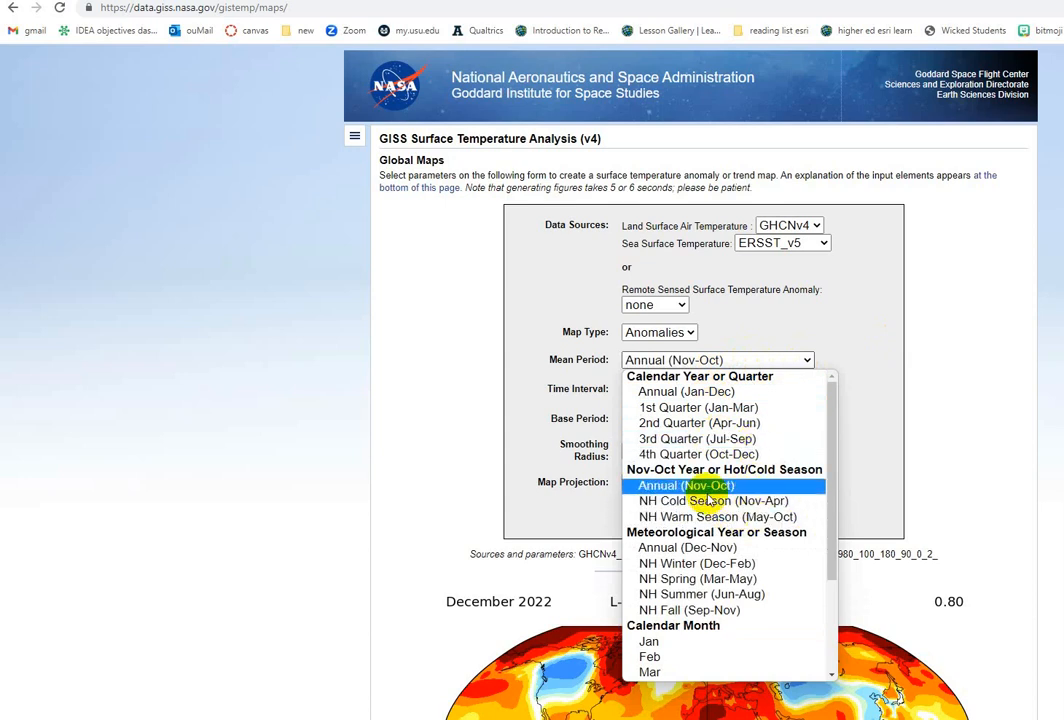
{"action": "left_click", "coordinate": [628, 392]}
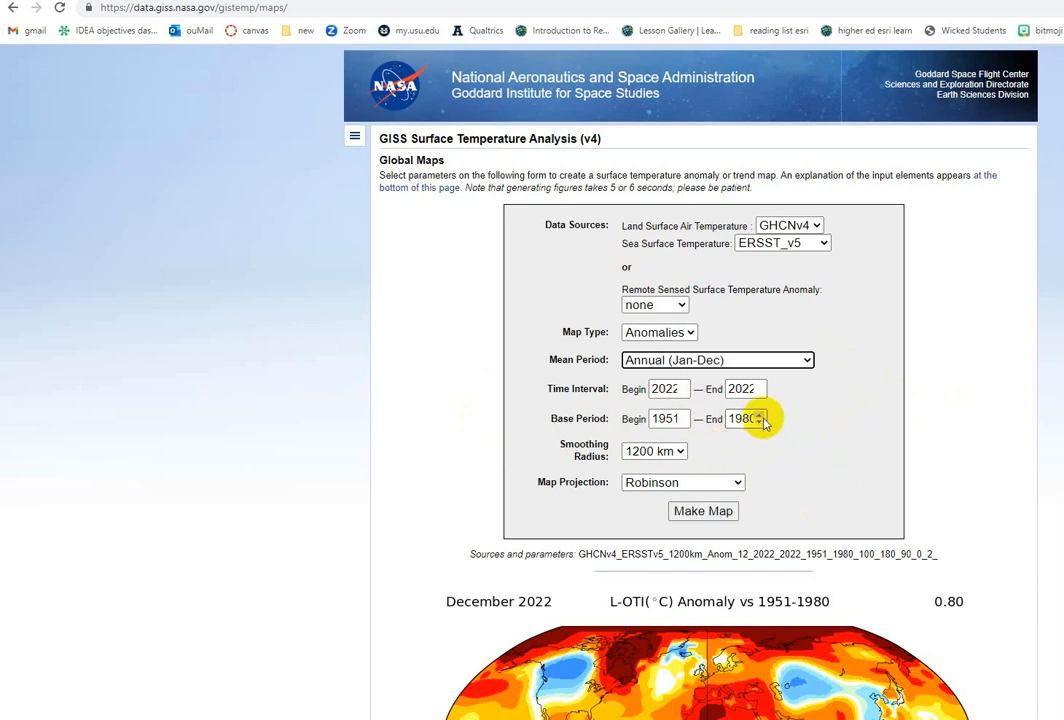
{"action": "double_click", "coordinate": [660, 419]}
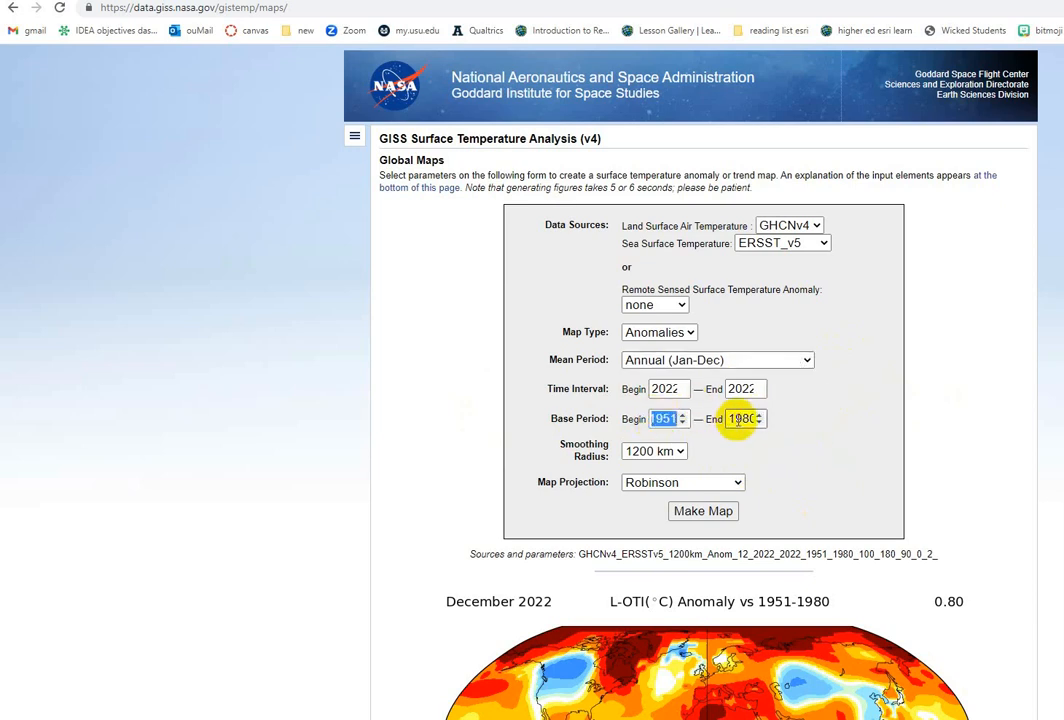
{"action": "key", "text": "BackSpace"}
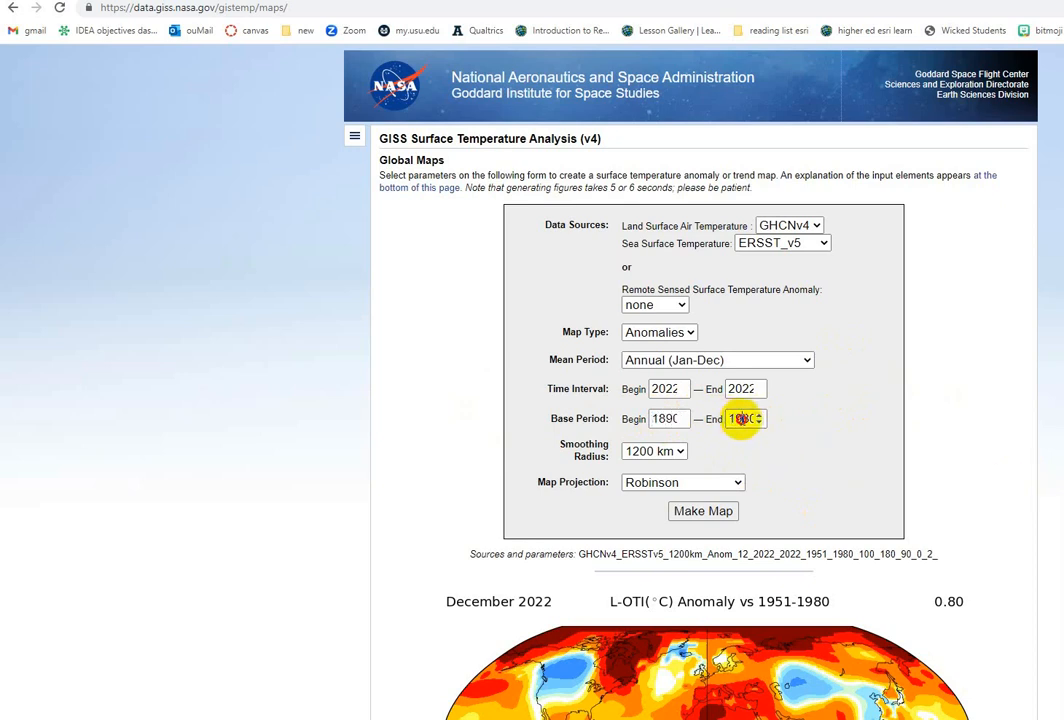
{"action": "left_click_drag", "start_coordinate": [741, 418], "coordinate": [822, 428]}
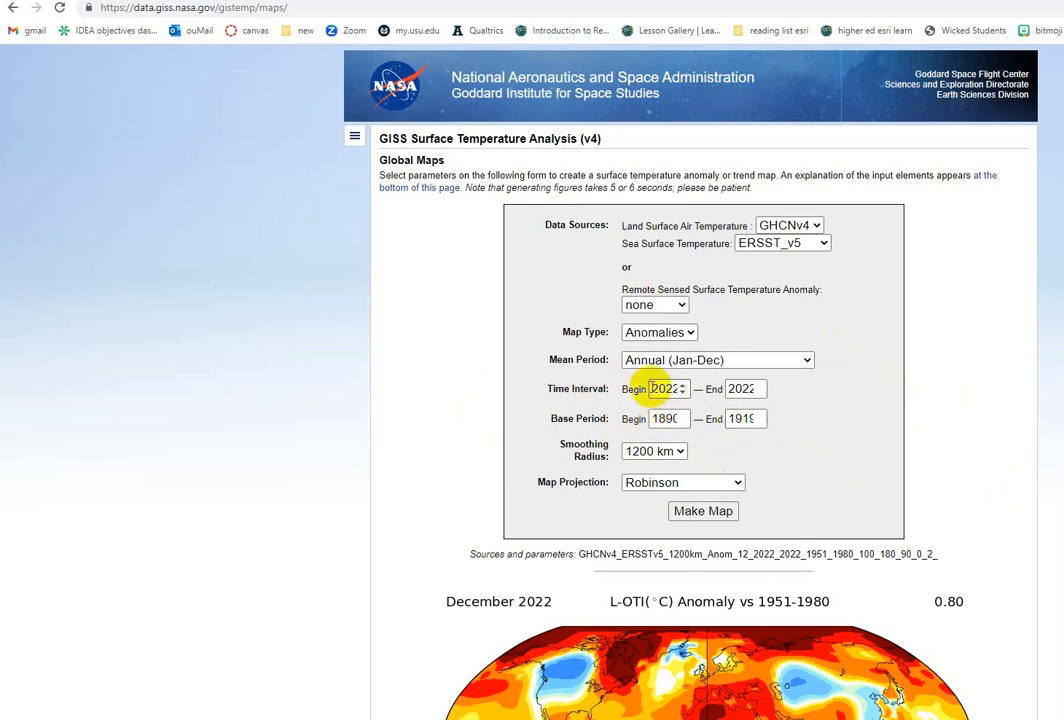
- Set the time interval to 1950 through 1979 and generate the anomaly map
{"action": "left_click_drag", "start_coordinate": [662, 389], "coordinate": [810, 461]}
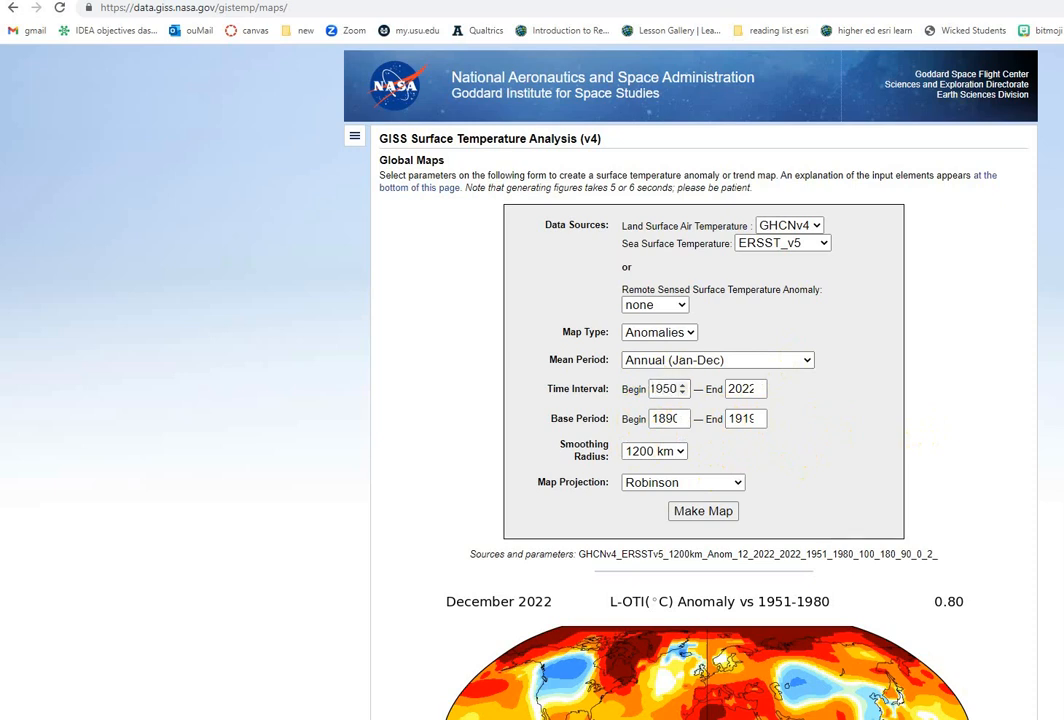
{"action": "double_click", "coordinate": [733, 392]}
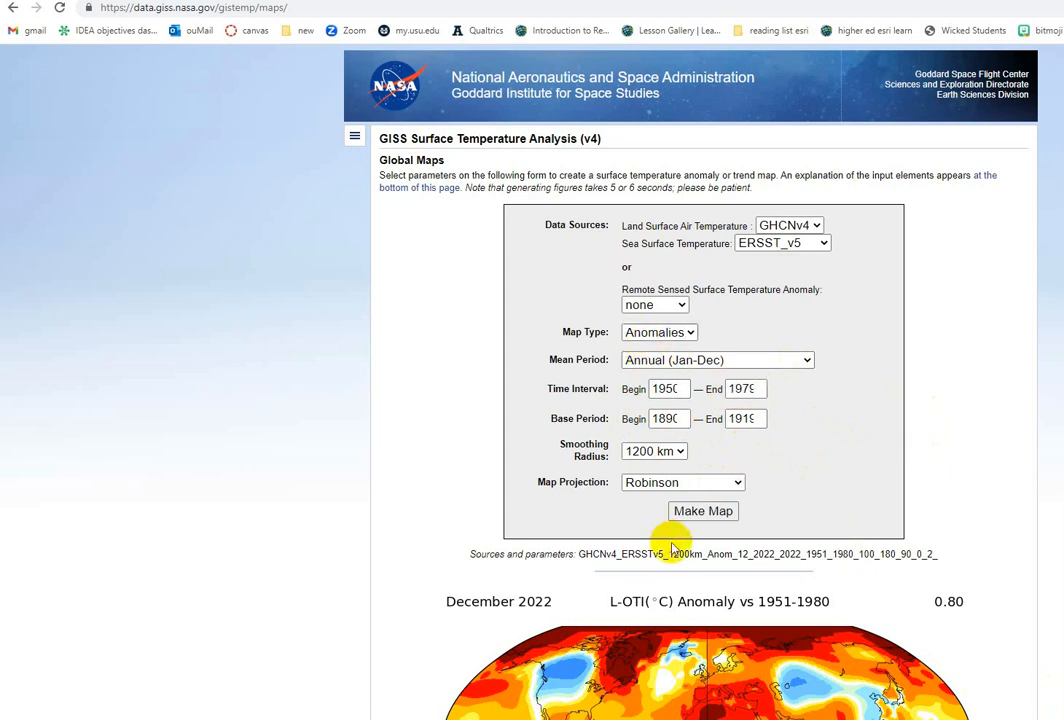
{"action": "scroll", "coordinate": [1021, 428], "scroll_direction": "down", "scroll_amount": 2}
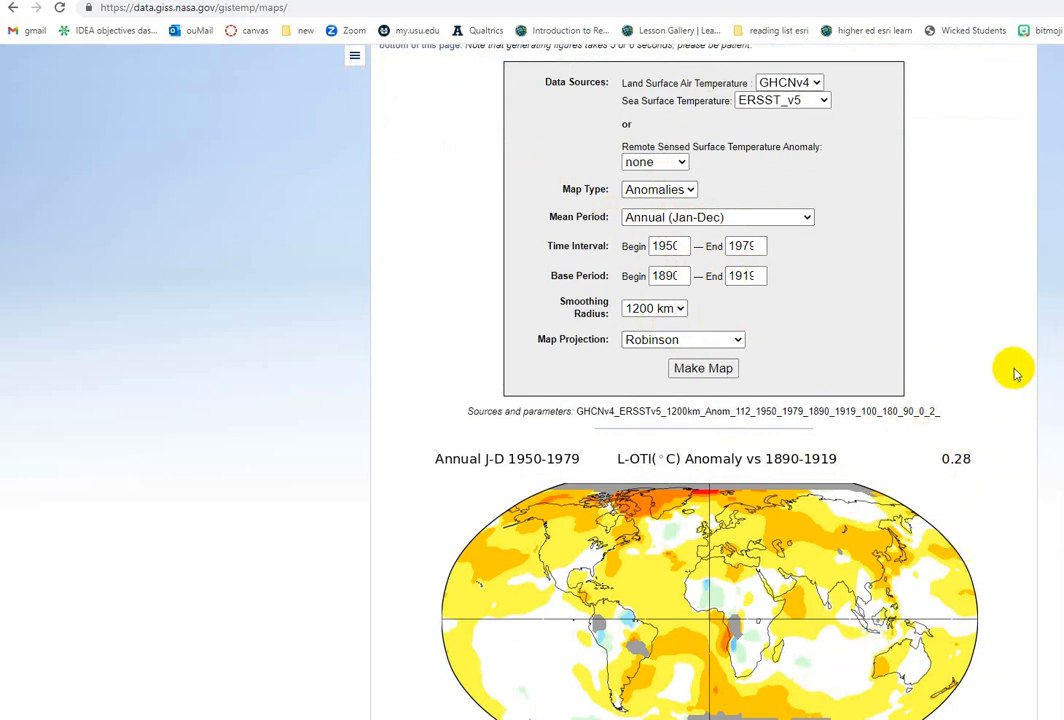
- Download the map's gridded data in netCDF format to the Downloads folder as early.nc
{"action": "scroll", "coordinate": [938, 530], "scroll_direction": "down", "scroll_amount": 3}
{"action": "scroll", "coordinate": [938, 535], "scroll_direction": "down", "scroll_amount": 5}
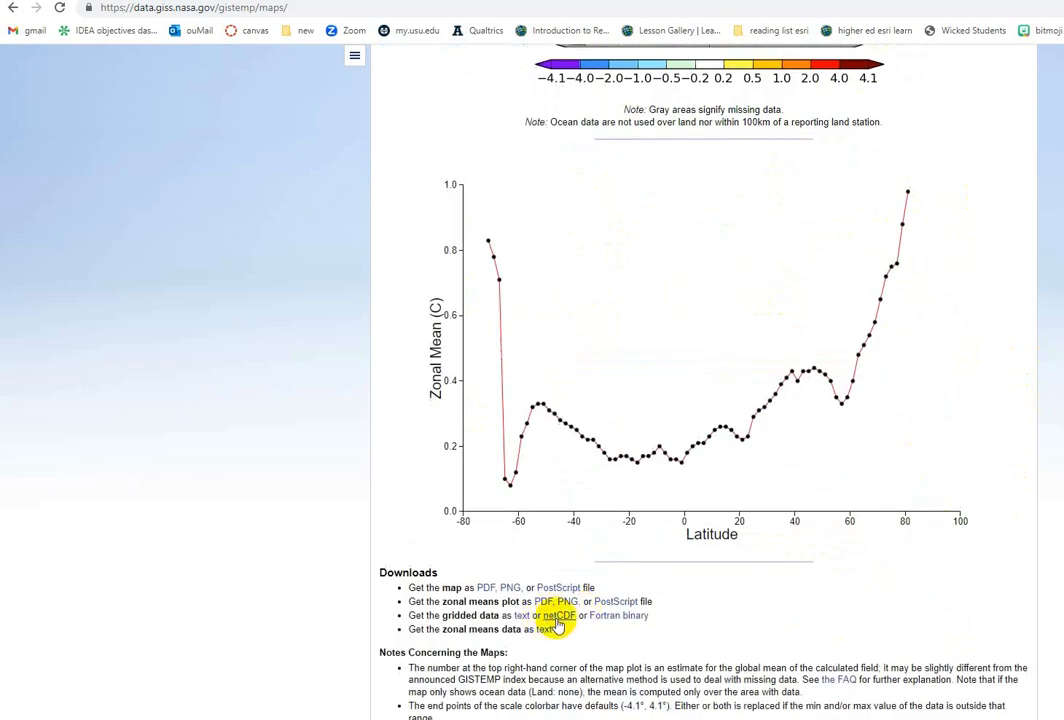
{"action": "left_click", "coordinate": [557, 617]}
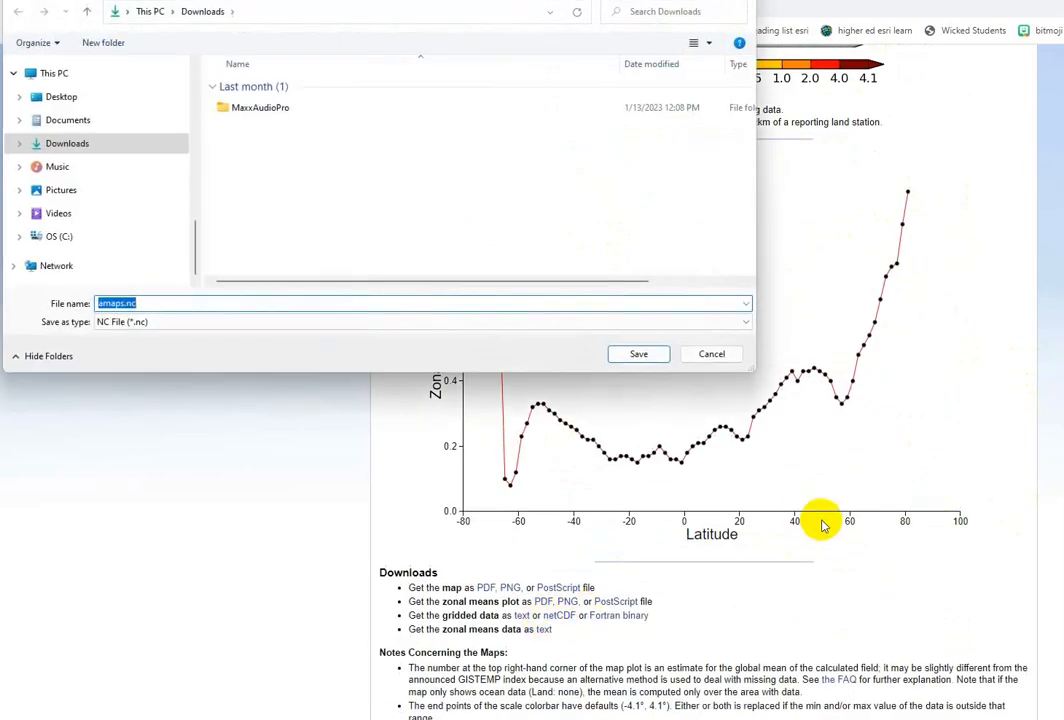
{"action": "left_click", "coordinate": [78, 145]}
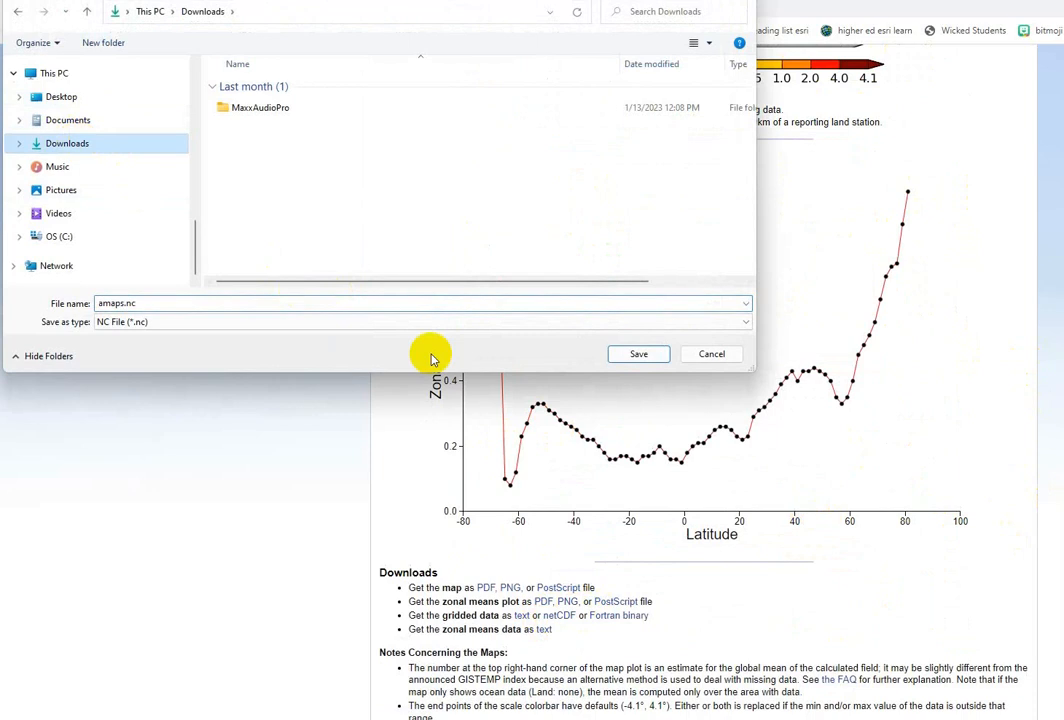
{"action": "double_click", "coordinate": [116, 302]}
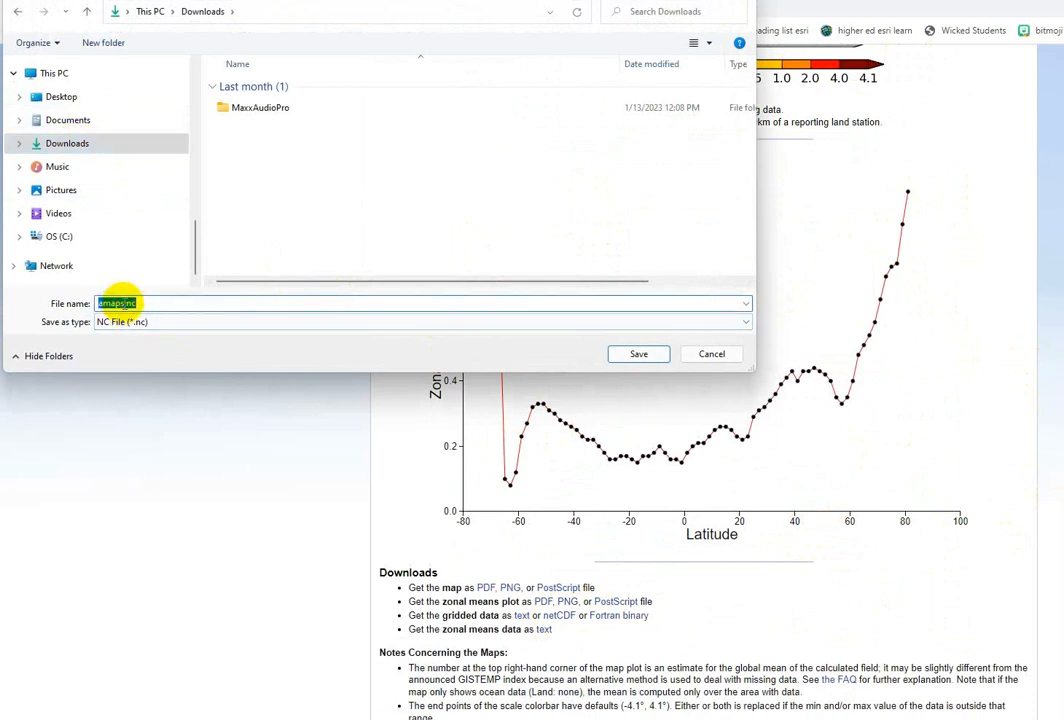
{"action": "left_click", "coordinate": [75, 297]}
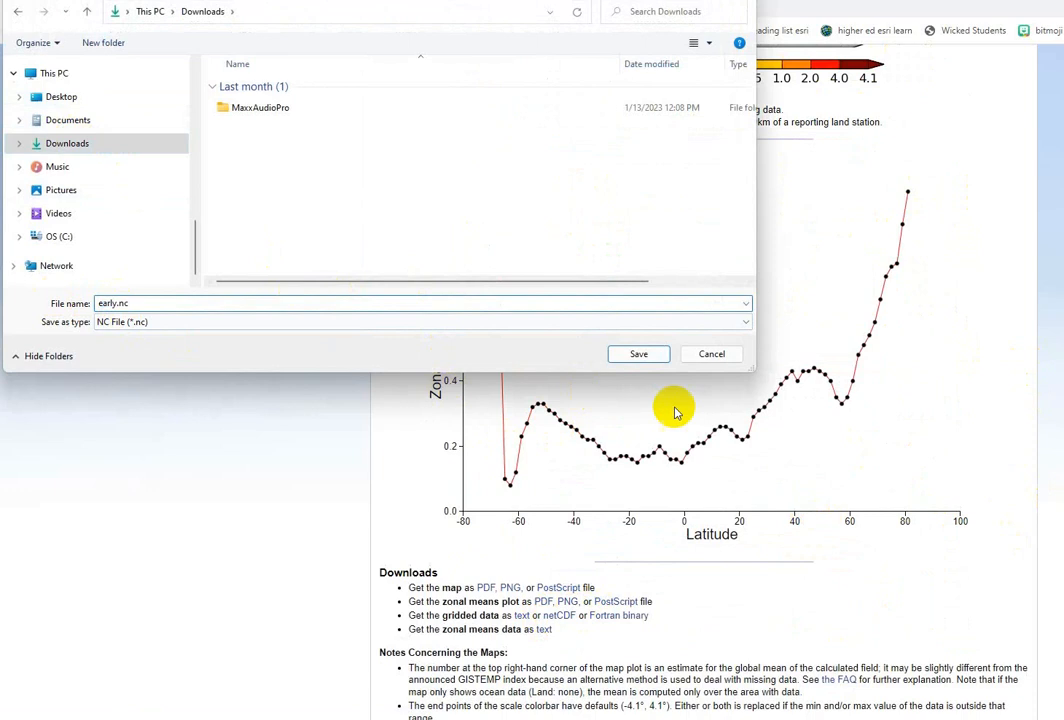
{"action": "left_click", "coordinate": [642, 352]}
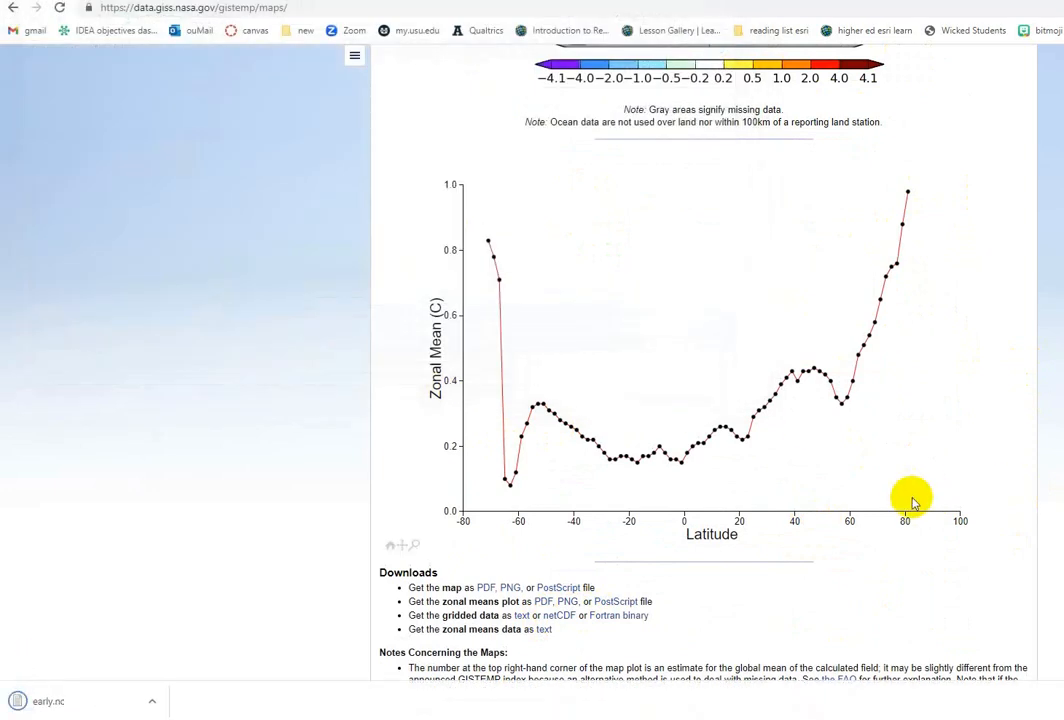
- Change the time interval to 1990 through 2019 and regenerate the anomaly map
{"action": "scroll", "coordinate": [905, 321], "scroll_direction": "up", "scroll_amount": 10}
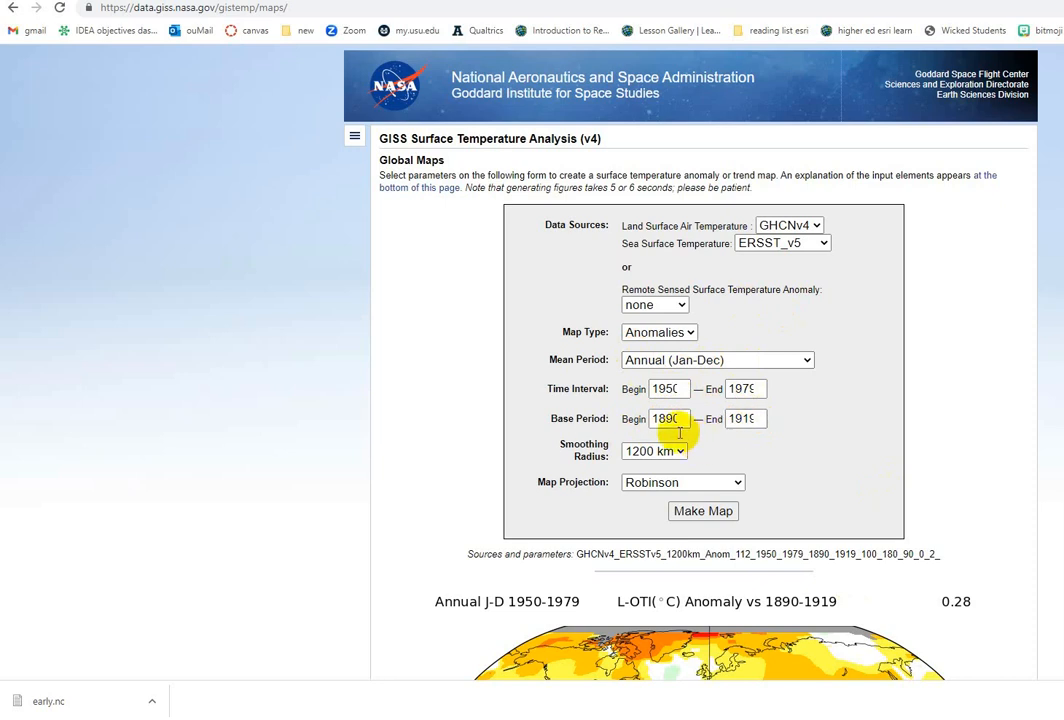
{"action": "left_click_drag", "start_coordinate": [653, 389], "coordinate": [722, 408]}
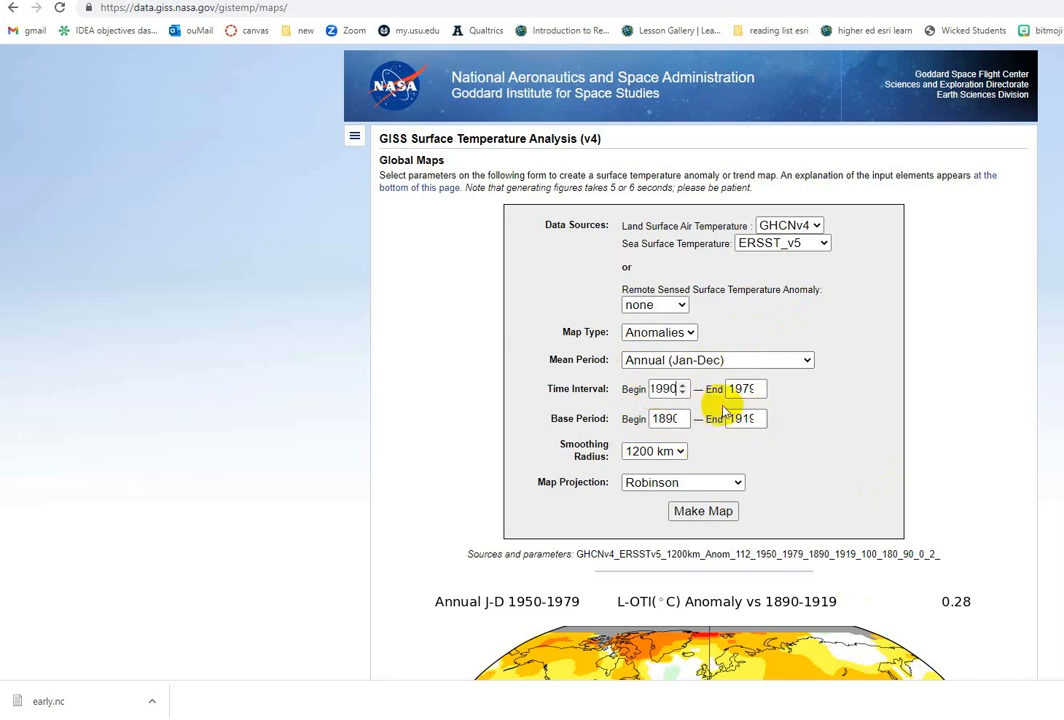
{"action": "left_click_drag", "start_coordinate": [728, 389], "coordinate": [817, 404]}
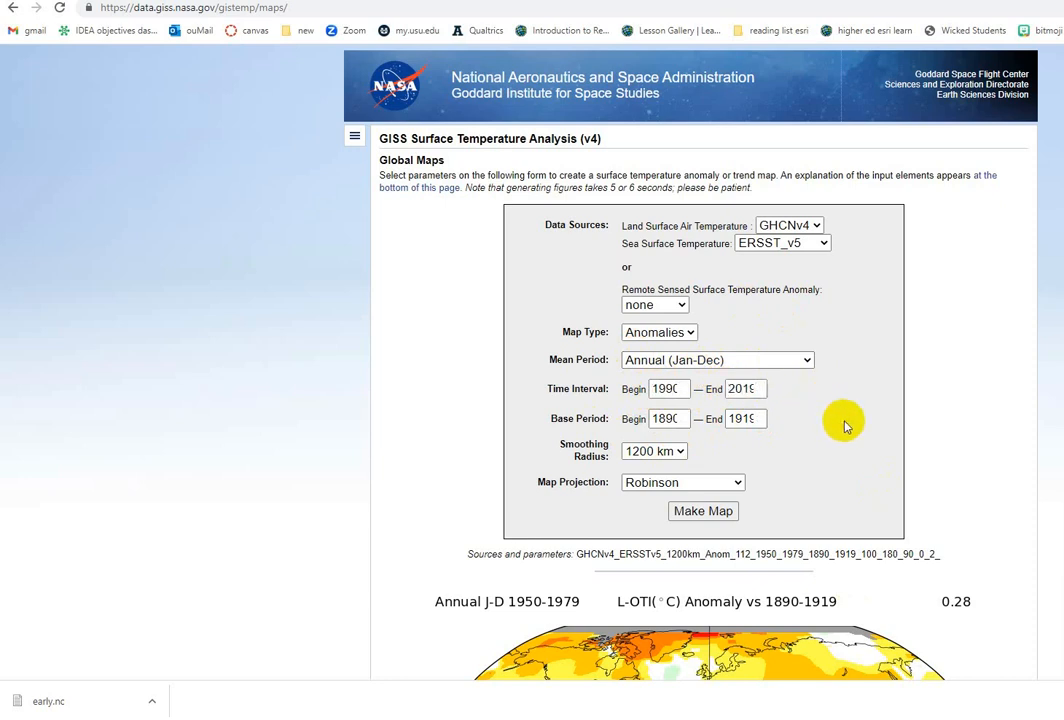
{"action": "scroll", "coordinate": [930, 515], "scroll_direction": "down", "scroll_amount": 3}
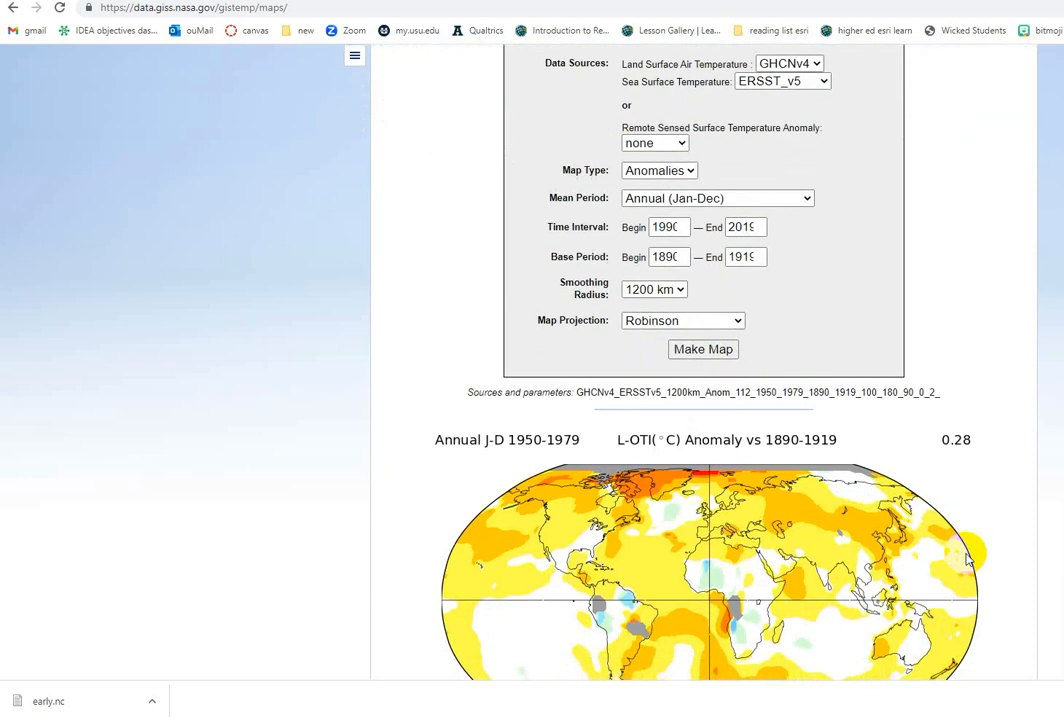
{"action": "scroll", "coordinate": [967, 558], "scroll_direction": "down", "scroll_amount": 2}
{"action": "left_click", "coordinate": [706, 227]}
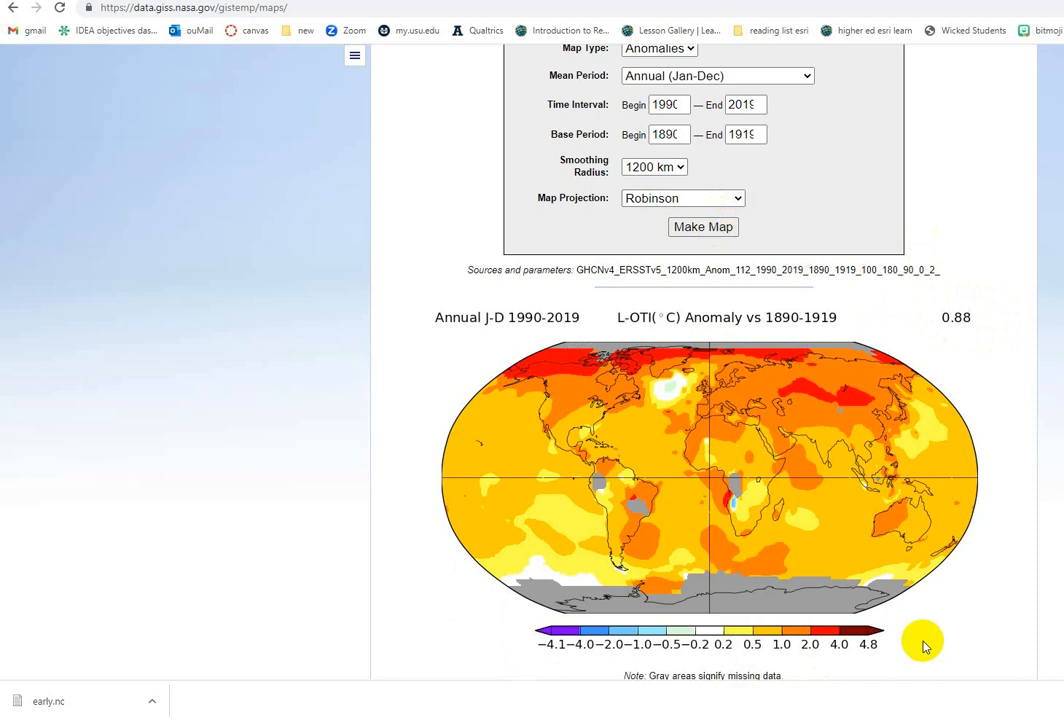
- Download the 1990-2019 gridded data in netCDF format to the Downloads folder as later.nc
{"action": "scroll", "coordinate": [922, 640], "scroll_direction": "down", "scroll_amount": 8}
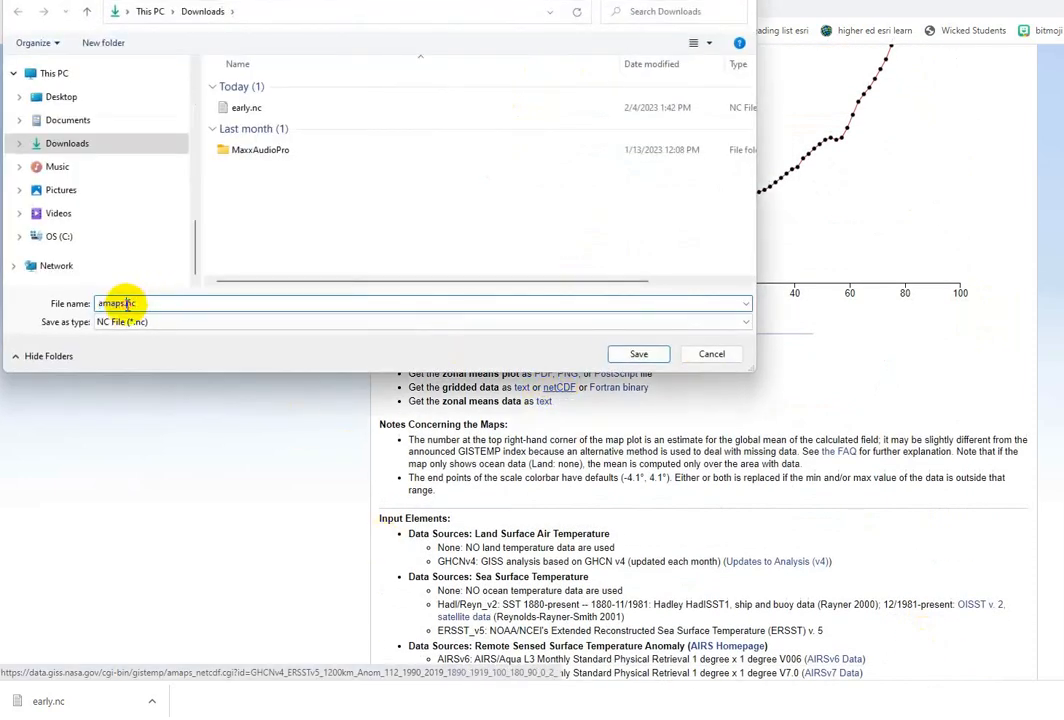
{"action": "left_click_drag", "start_coordinate": [120, 303], "coordinate": [80, 303]}
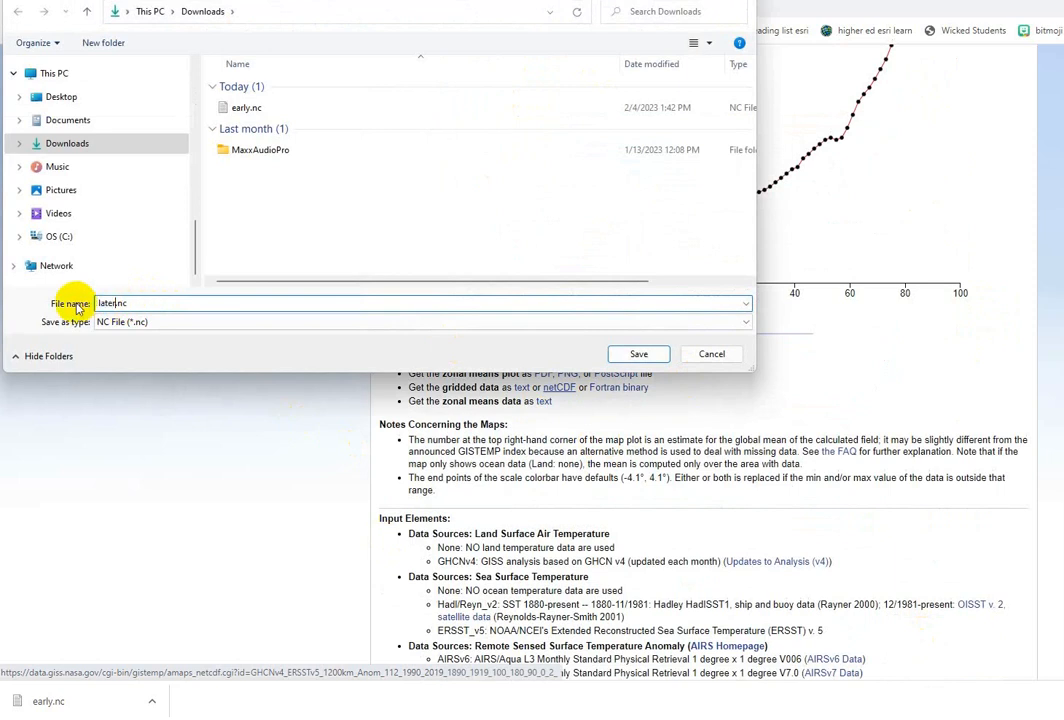
{"action": "left_click", "coordinate": [636, 353]}
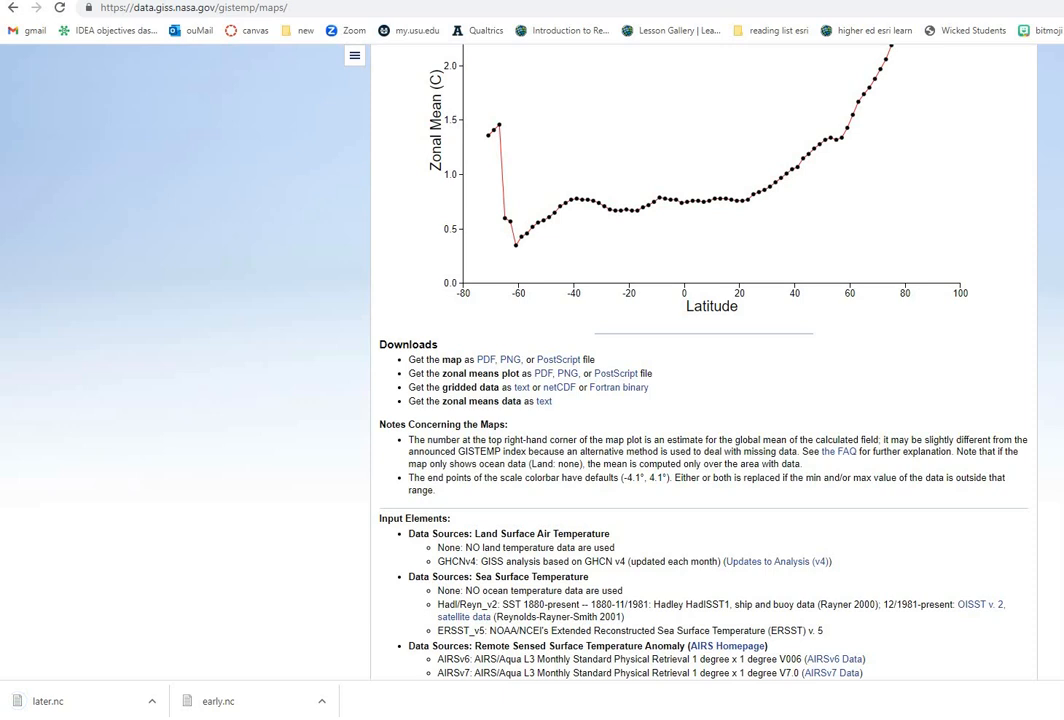
- Switch to ArcGIS Pro, start a project without a template and insert a new map
{"action": "mouse_move", "coordinate": [620, 708]}
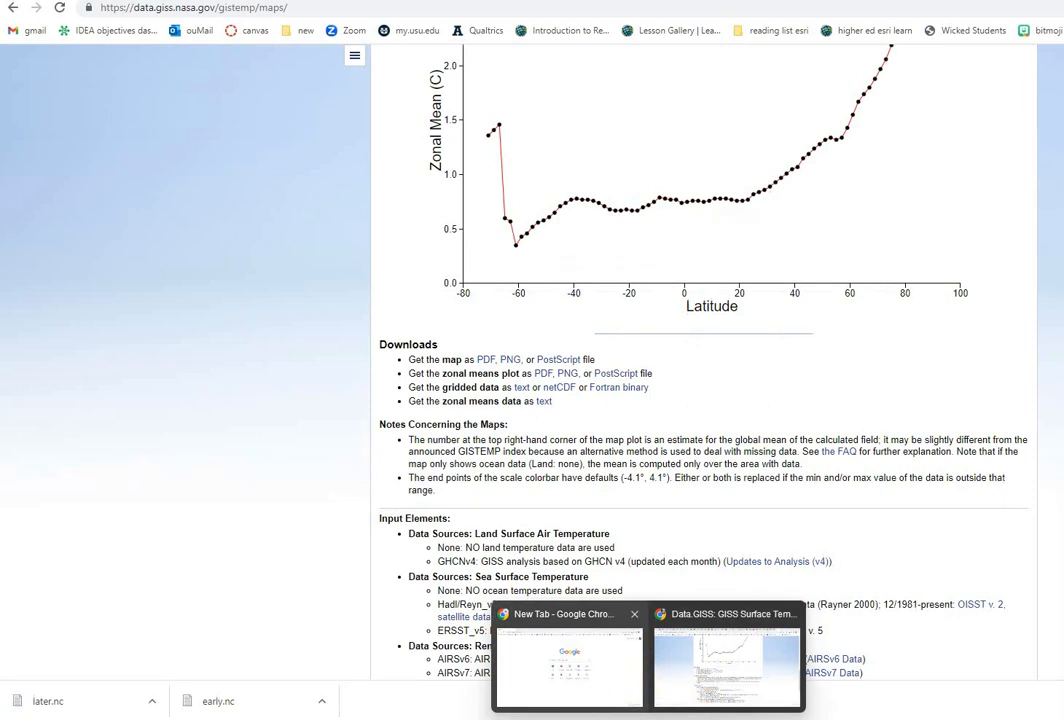
{"action": "left_click", "coordinate": [620, 716]}
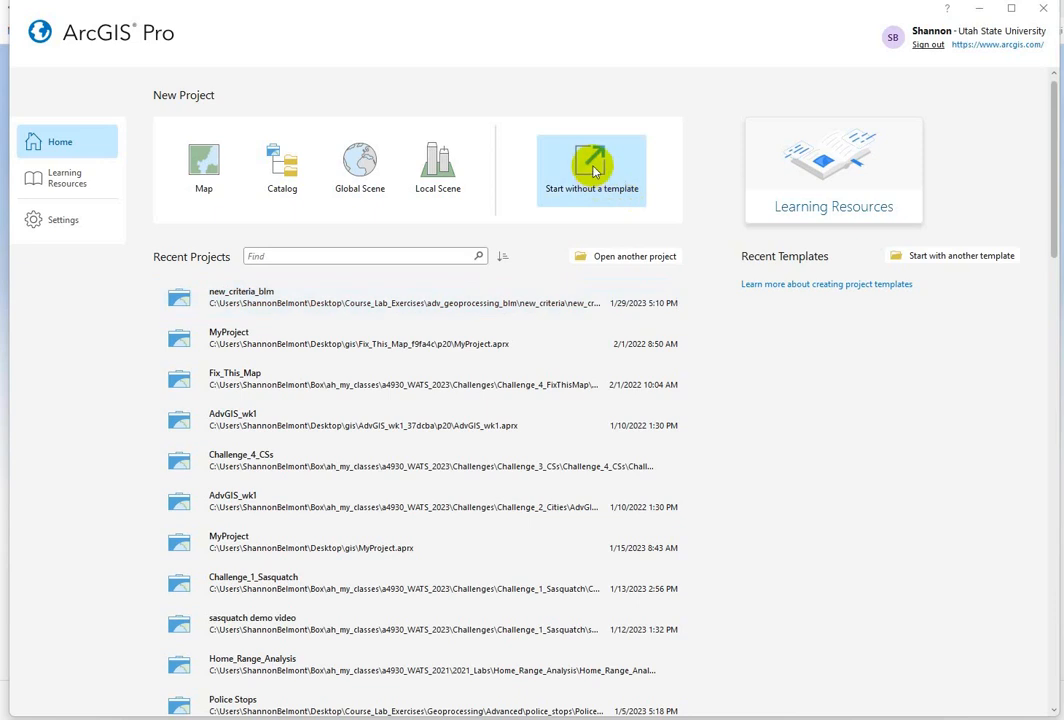
{"action": "left_click", "coordinate": [593, 172]}
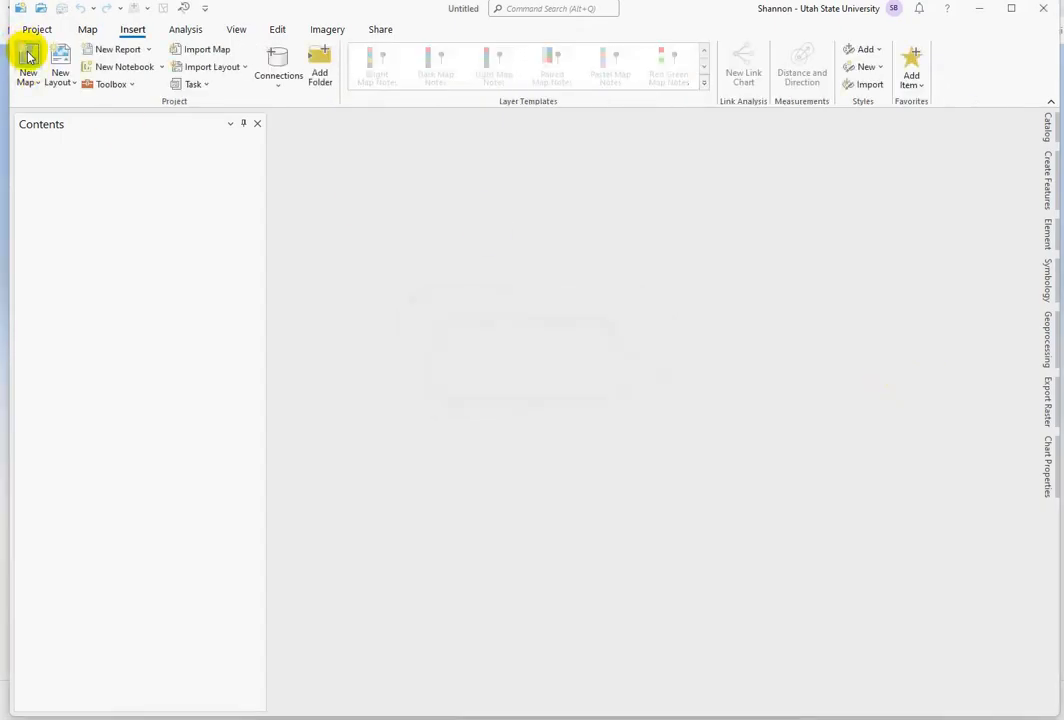
{"action": "left_click", "coordinate": [28, 57]}
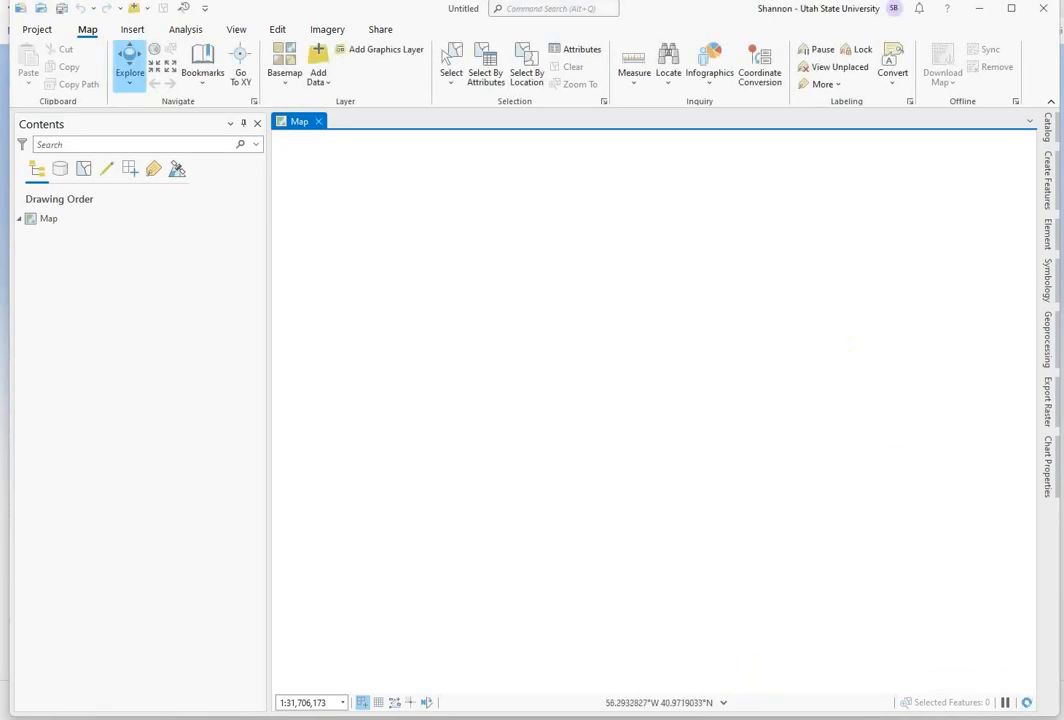
- Search the geoprocessing tools for "make netcdf" and open the Make NetCDF Raster Layer tool
{"action": "left_click", "coordinate": [1048, 345]}
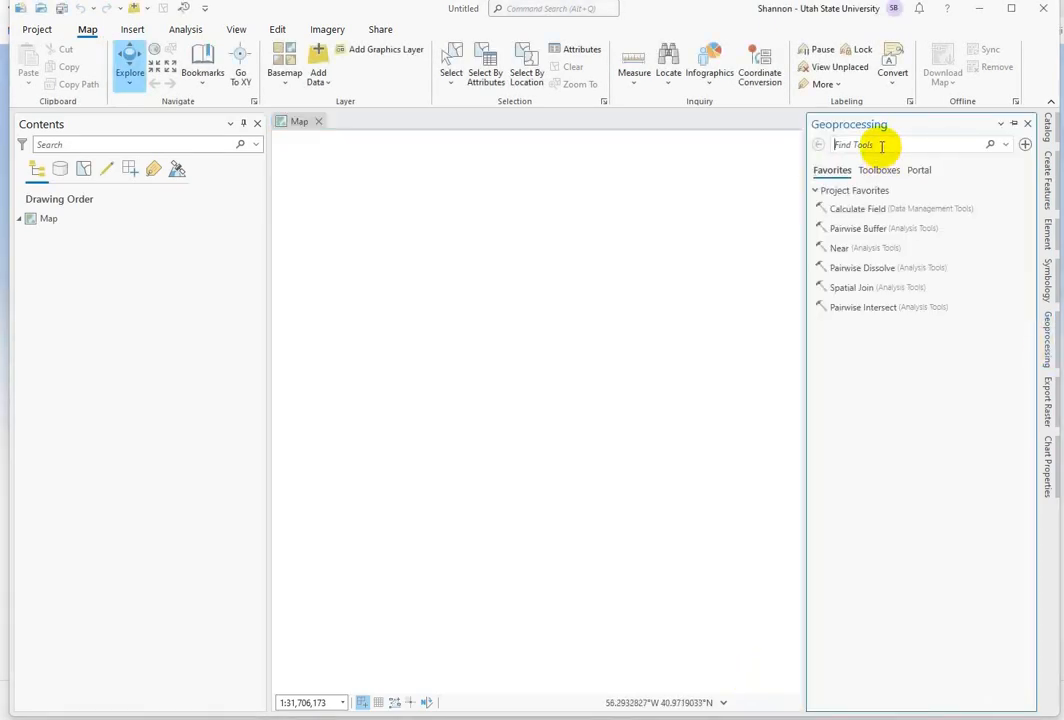
{"action": "type", "text": "make r"}
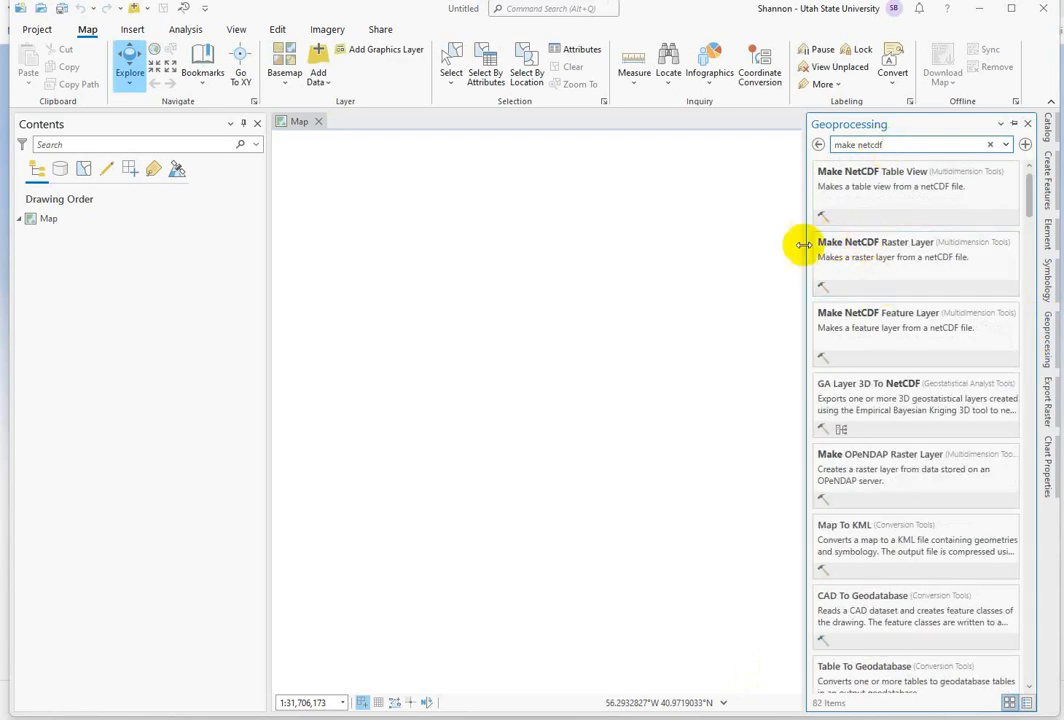
{"action": "left_click", "coordinate": [857, 247]}
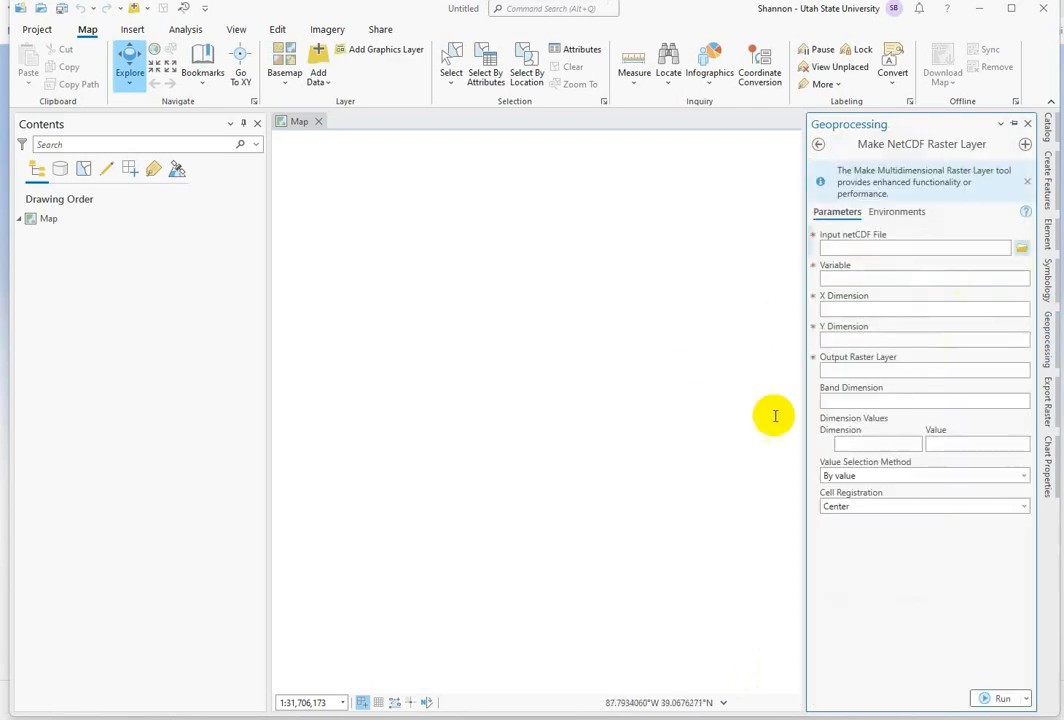
- Make a netCDF raster layer named early from the early.nc file in the Downloads folder
{"action": "left_click", "coordinate": [1024, 250]}
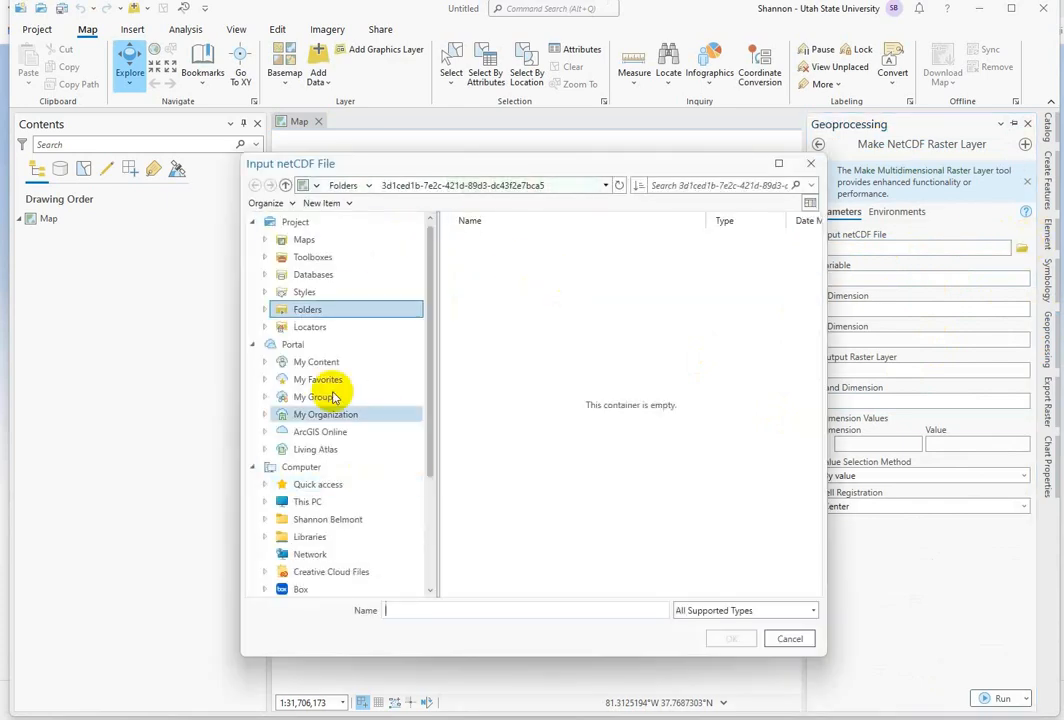
{"action": "left_click", "coordinate": [315, 505]}
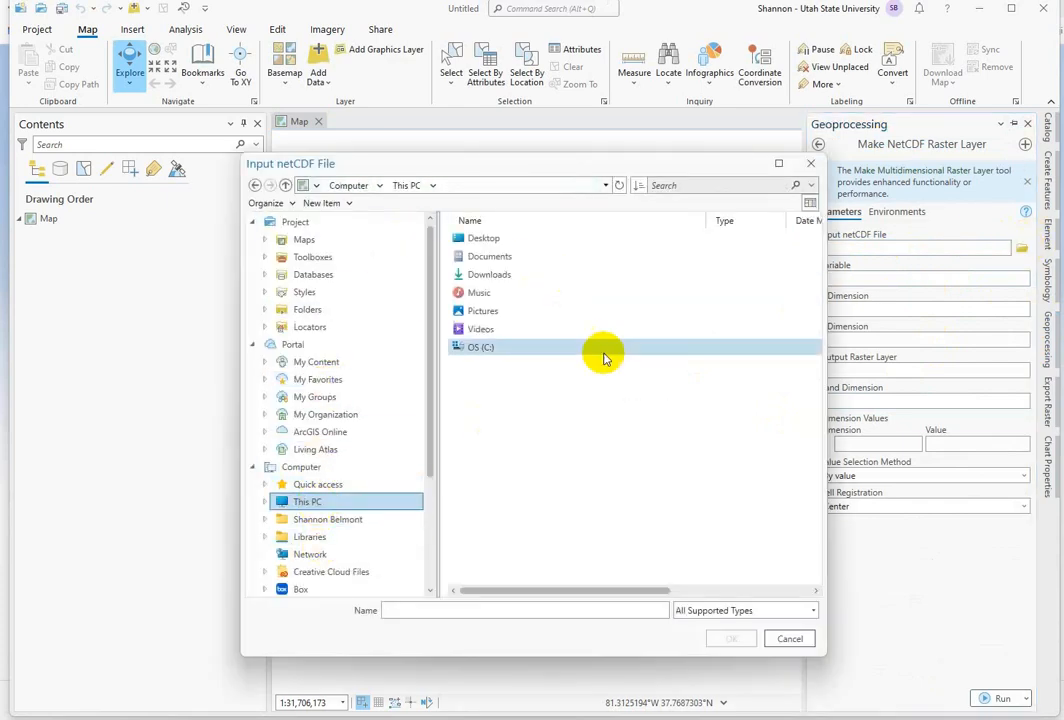
{"action": "double_click", "coordinate": [487, 268]}
{"action": "left_click", "coordinate": [482, 257]}
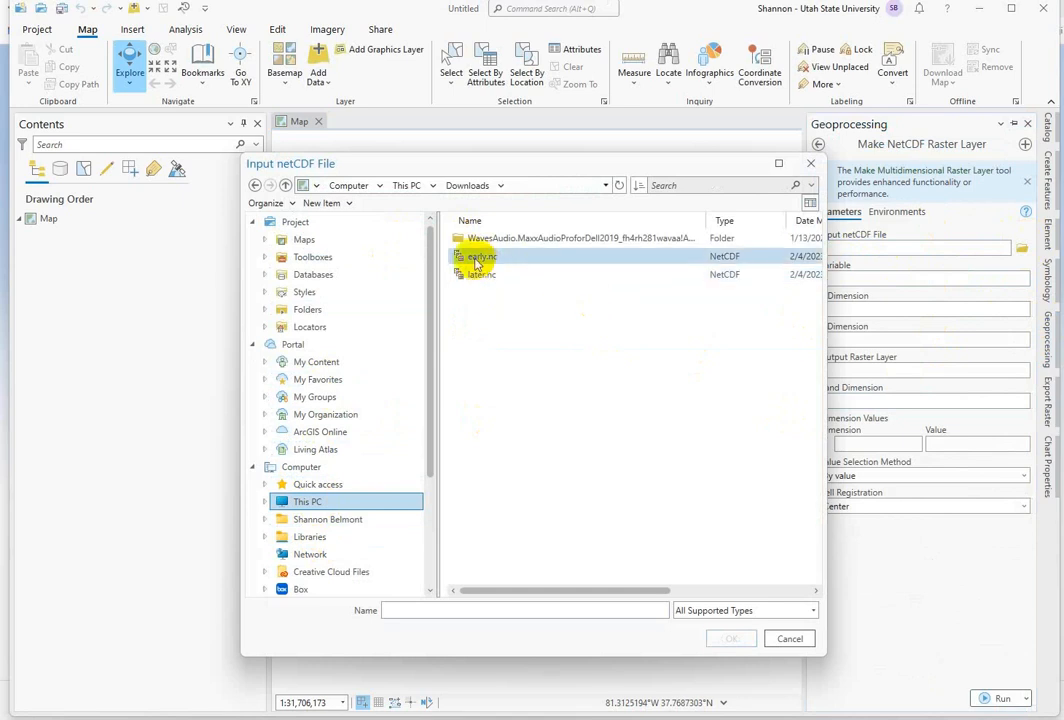
{"action": "left_click", "coordinate": [732, 638]}
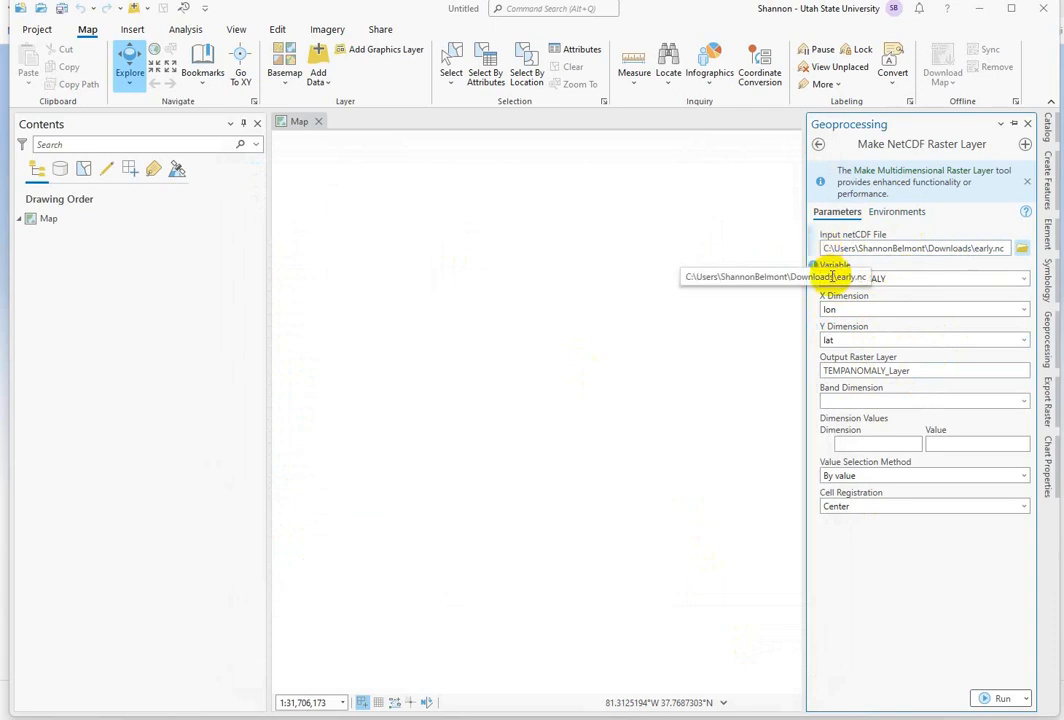
{"action": "double_click", "coordinate": [917, 371]}
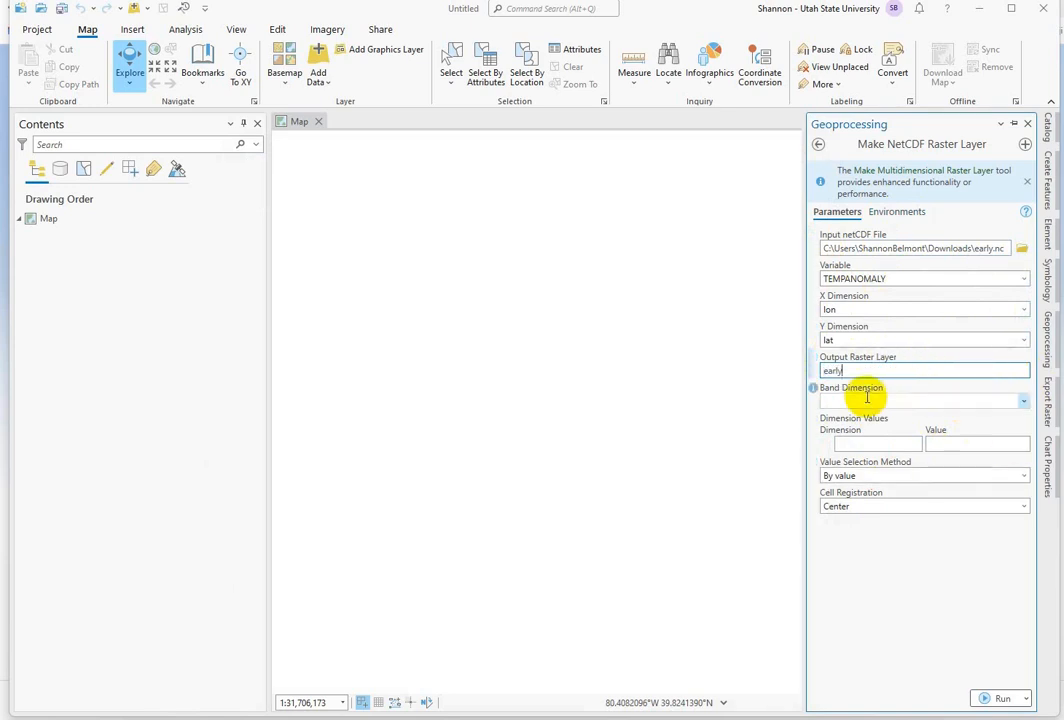
{"action": "left_click", "coordinate": [1002, 699]}
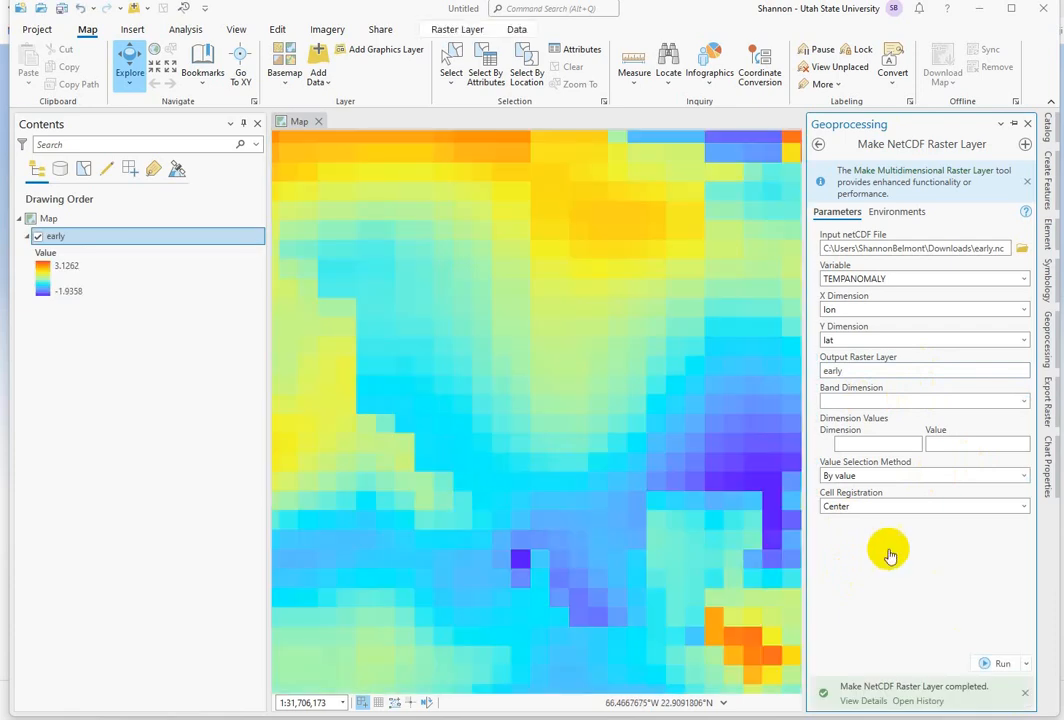
- Start a raster export of the early layer with the output saved in the Downloads folder as early
{"action": "left_click", "coordinate": [80, 238]}
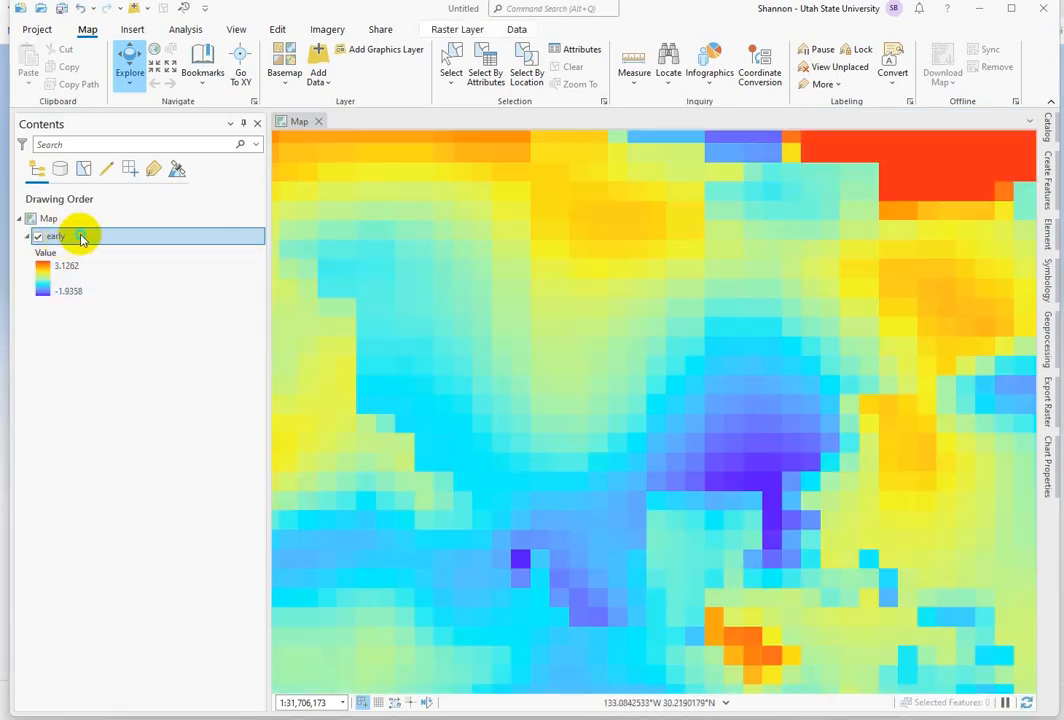
{"action": "right_click", "coordinate": [81, 237]}
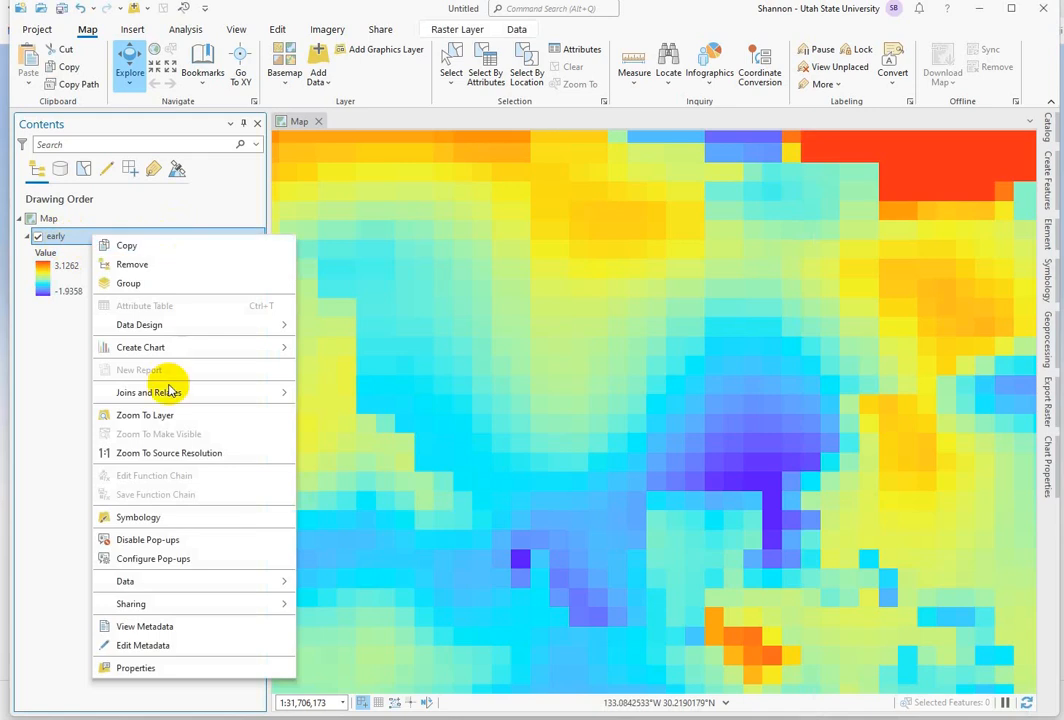
{"action": "mouse_move", "coordinate": [165, 583]}
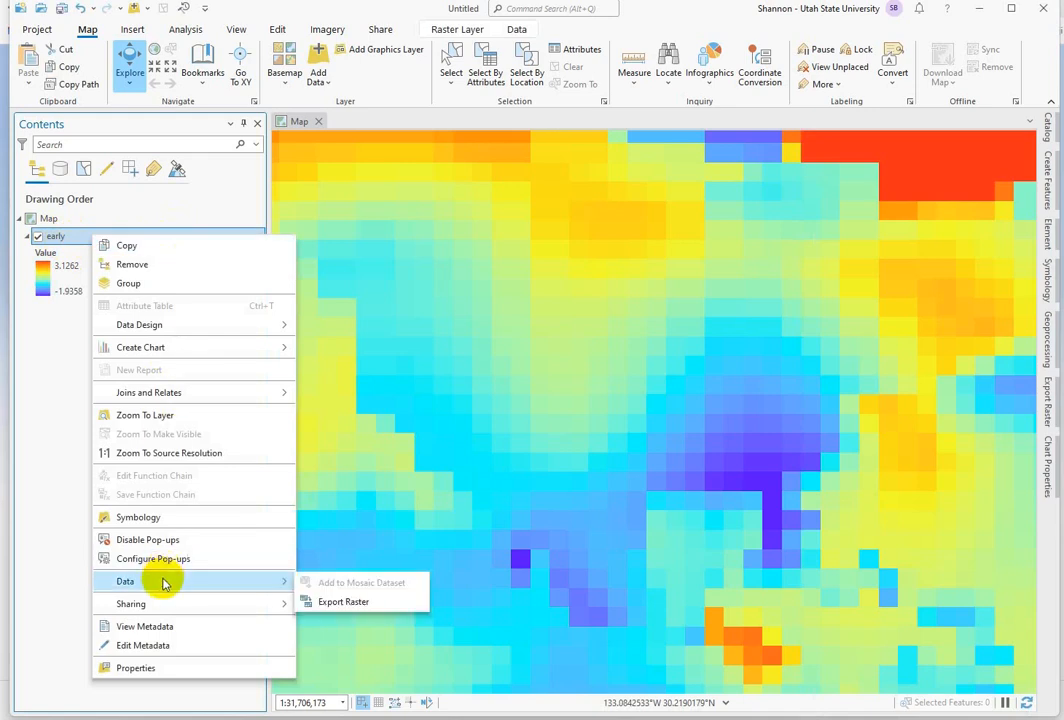
{"action": "left_click", "coordinate": [345, 599]}
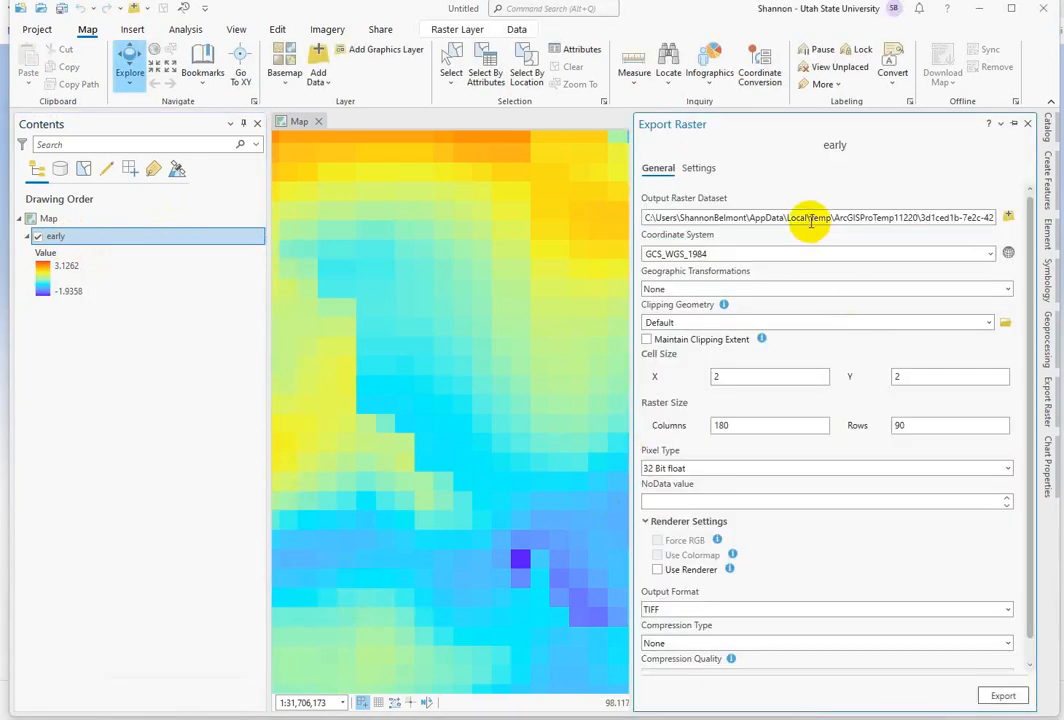
{"action": "left_click", "coordinate": [1008, 218]}
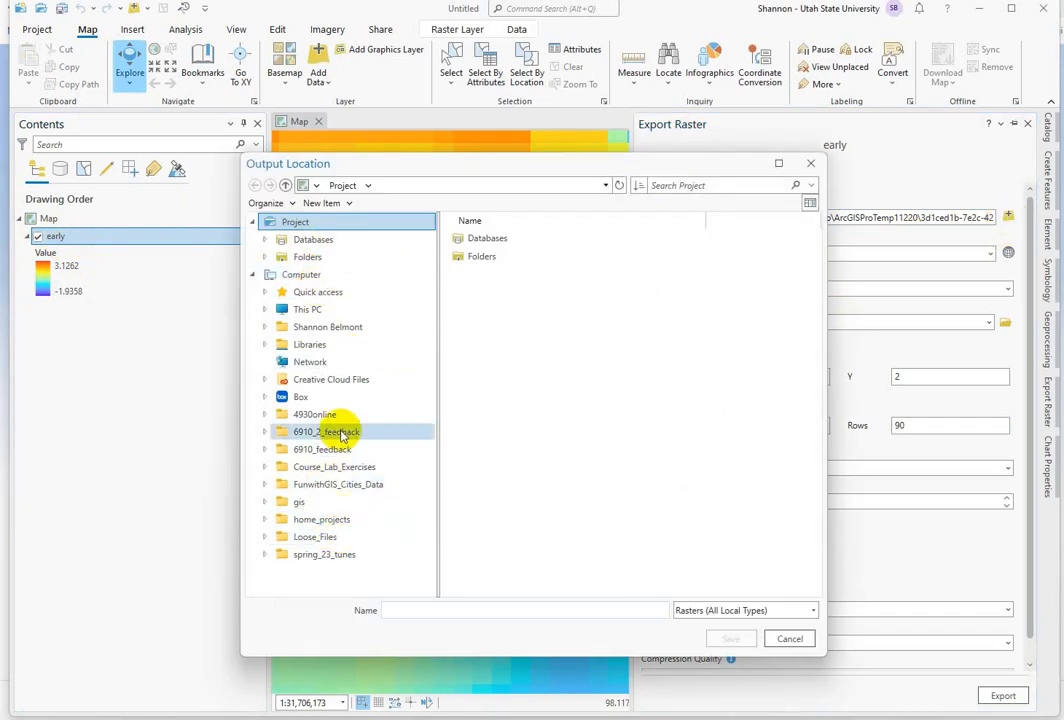
{"action": "left_click", "coordinate": [305, 309]}
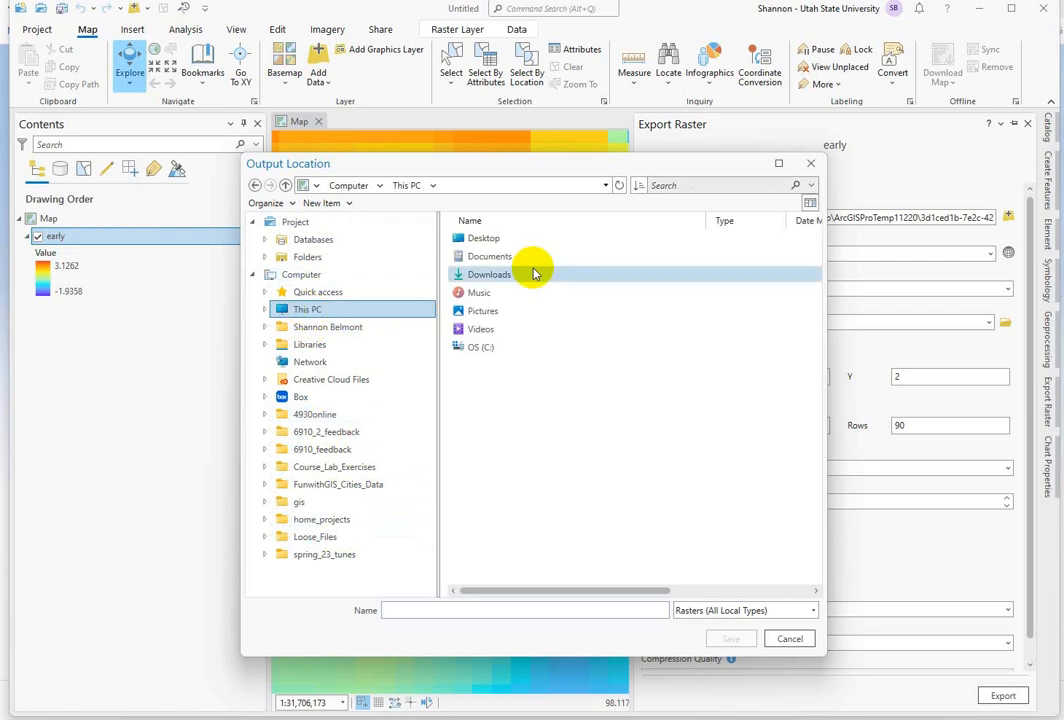
{"action": "double_click", "coordinate": [455, 274]}
{"action": "left_click", "coordinate": [413, 608]}
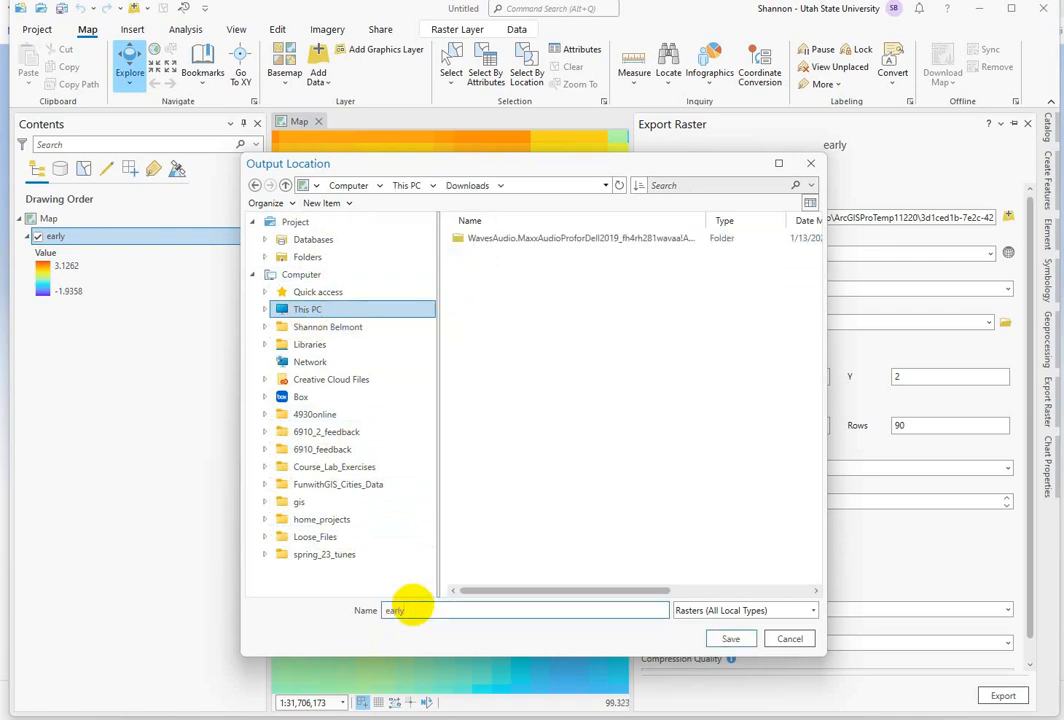
{"action": "left_click", "coordinate": [731, 638]}
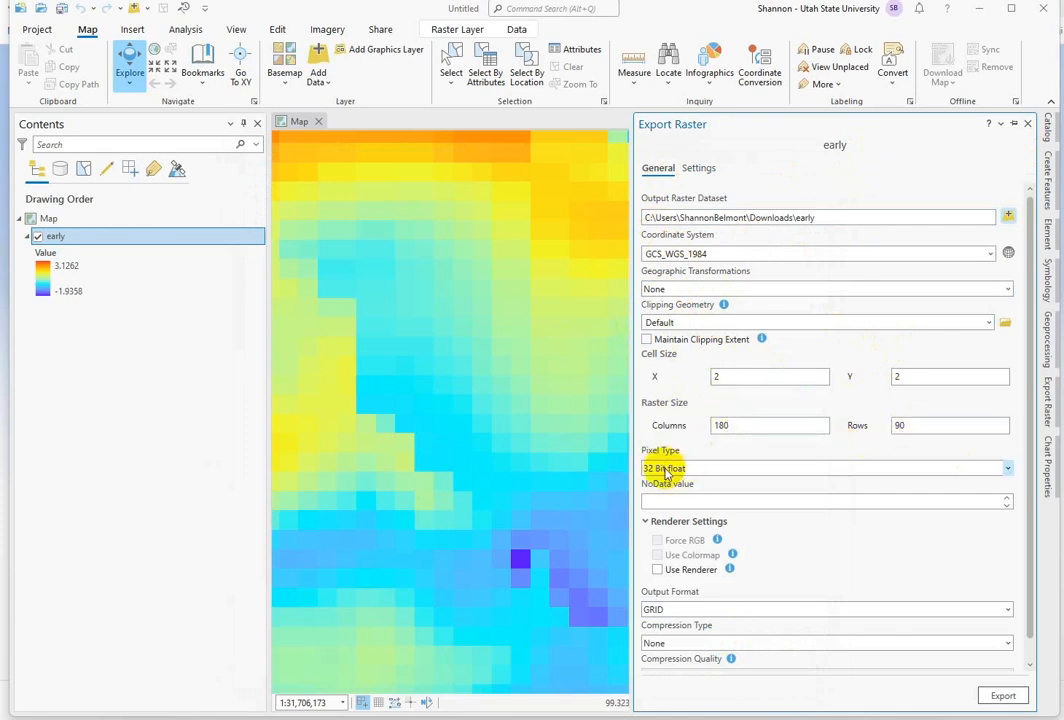
- Examine the early layer's source properties, including its raster information, cell size and pixel type
{"action": "right_click", "coordinate": [52, 236]}
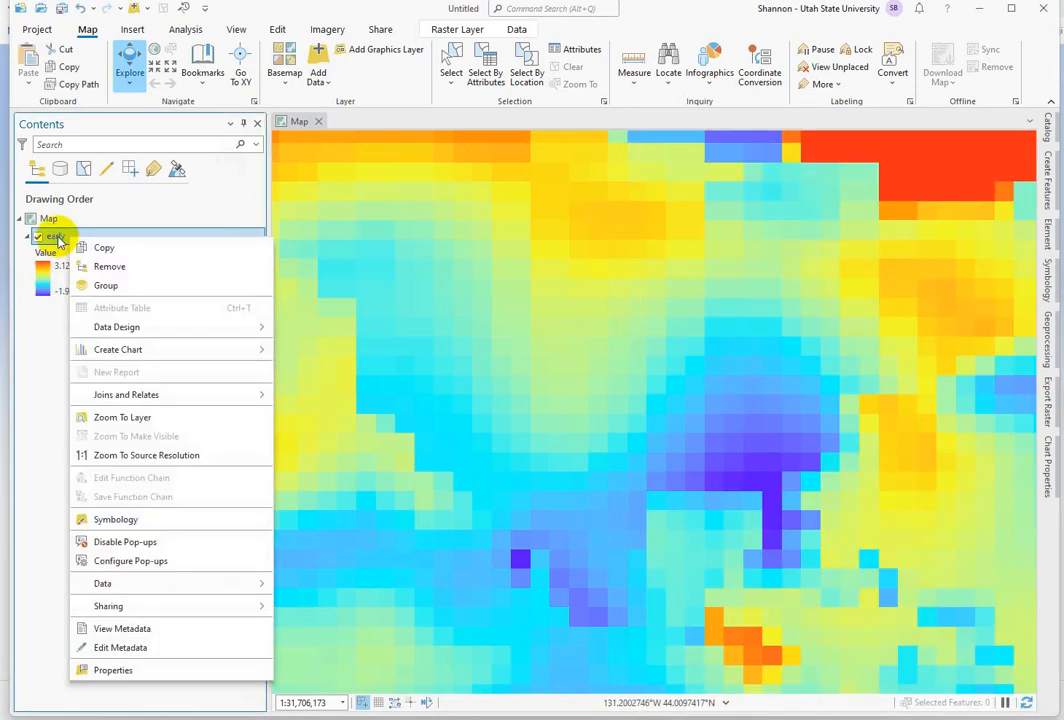
{"action": "left_click", "coordinate": [117, 669]}
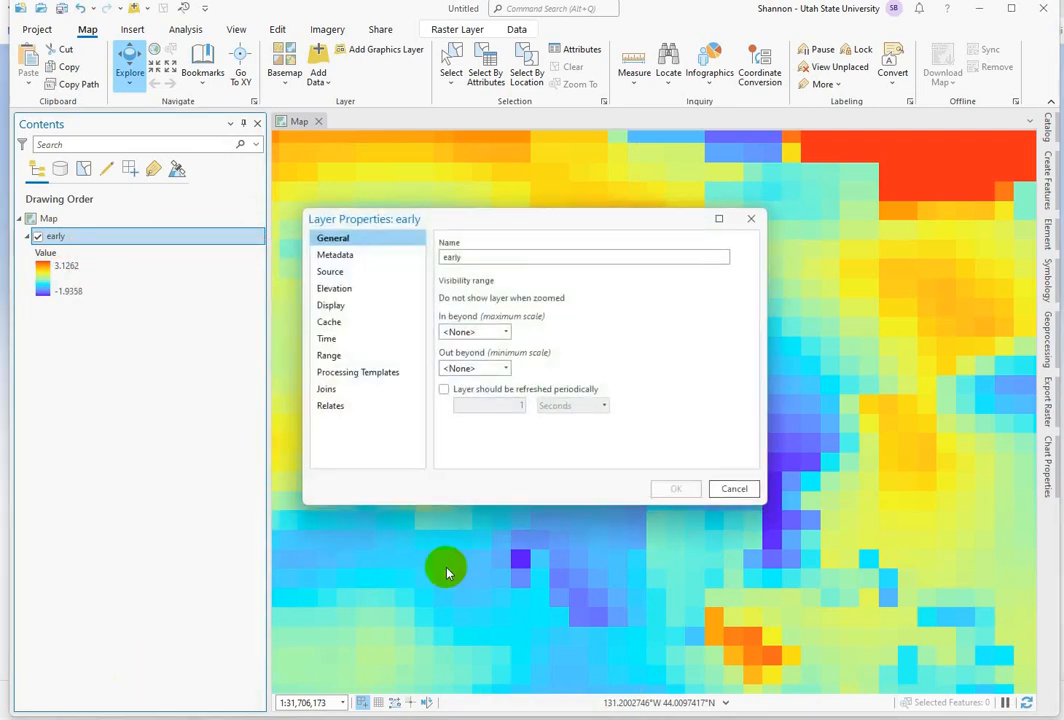
{"action": "left_click", "coordinate": [331, 271]}
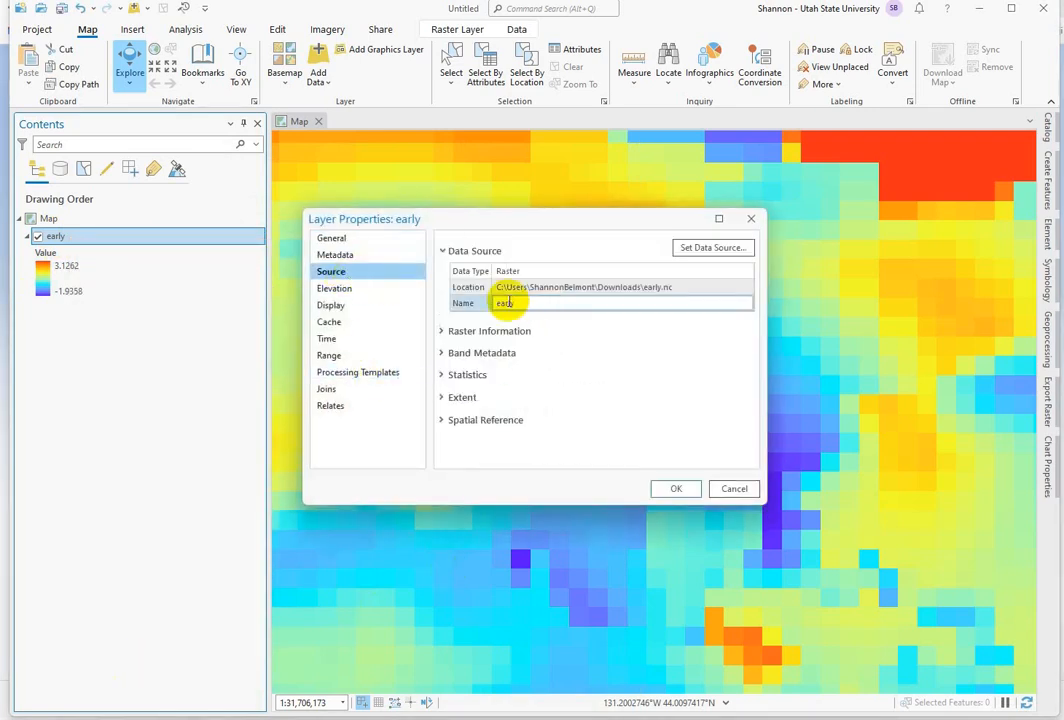
{"action": "left_click", "coordinate": [443, 334]}
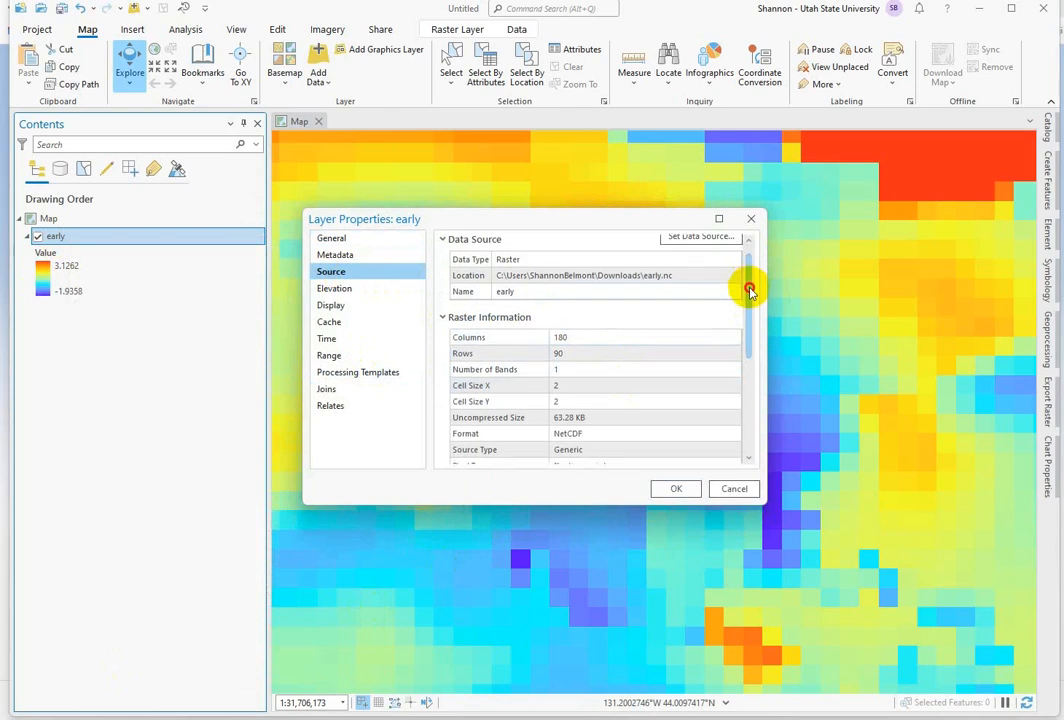
{"action": "left_click_drag", "start_coordinate": [748, 285], "coordinate": [749, 327]}
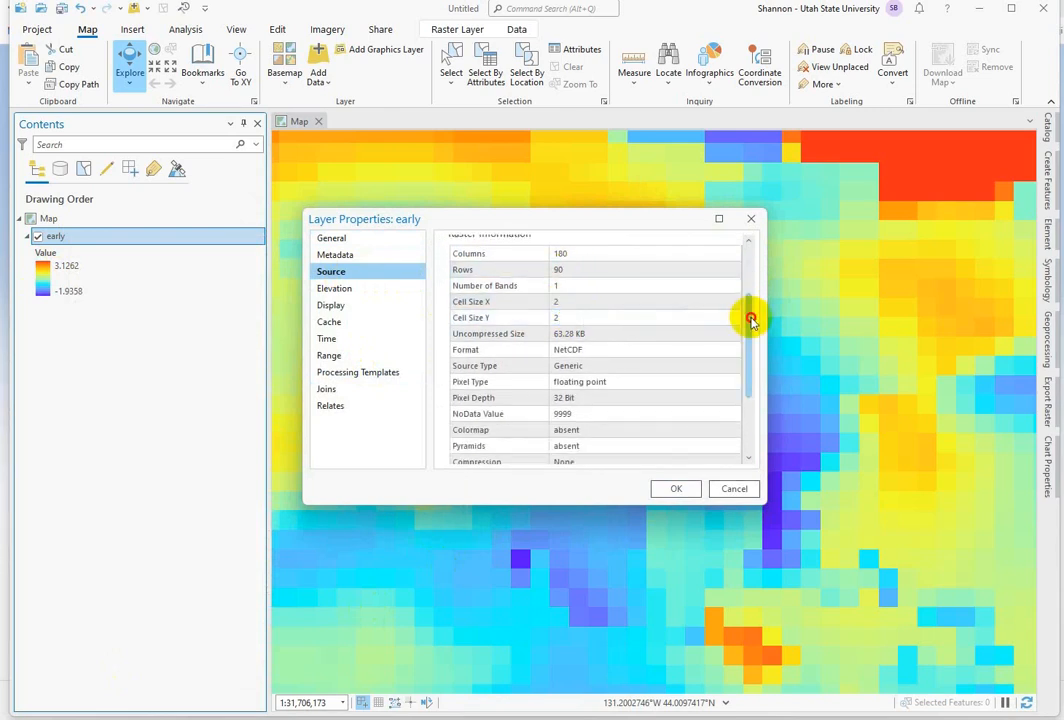
{"action": "left_click_drag", "start_coordinate": [751, 320], "coordinate": [750, 351]}
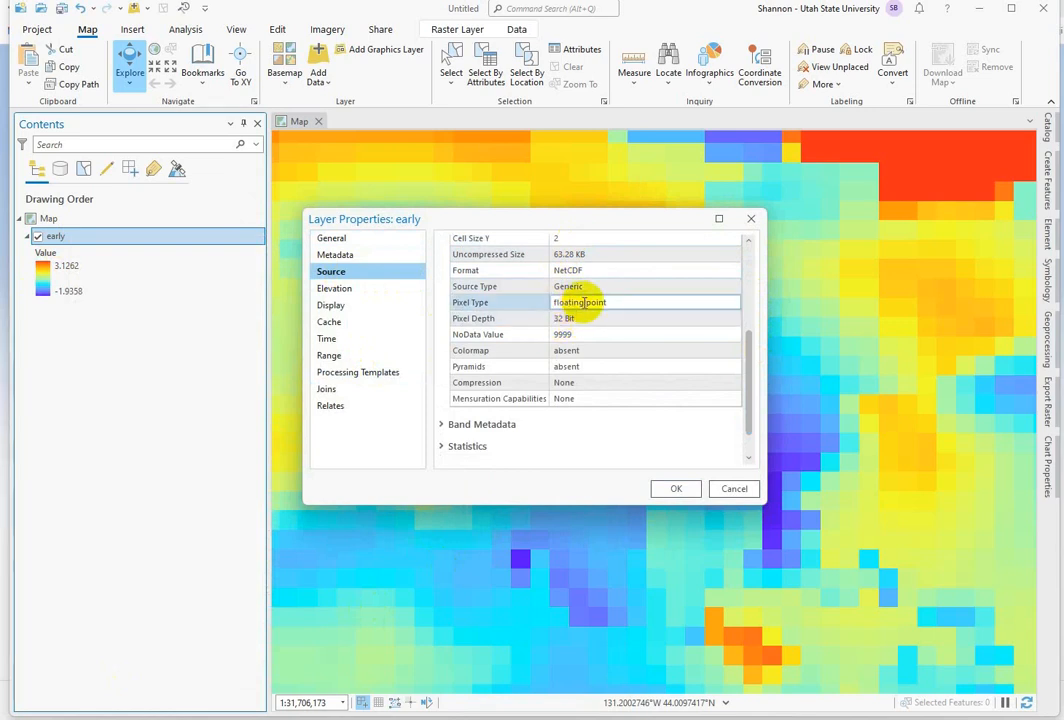
{"action": "left_click", "coordinate": [740, 489]}
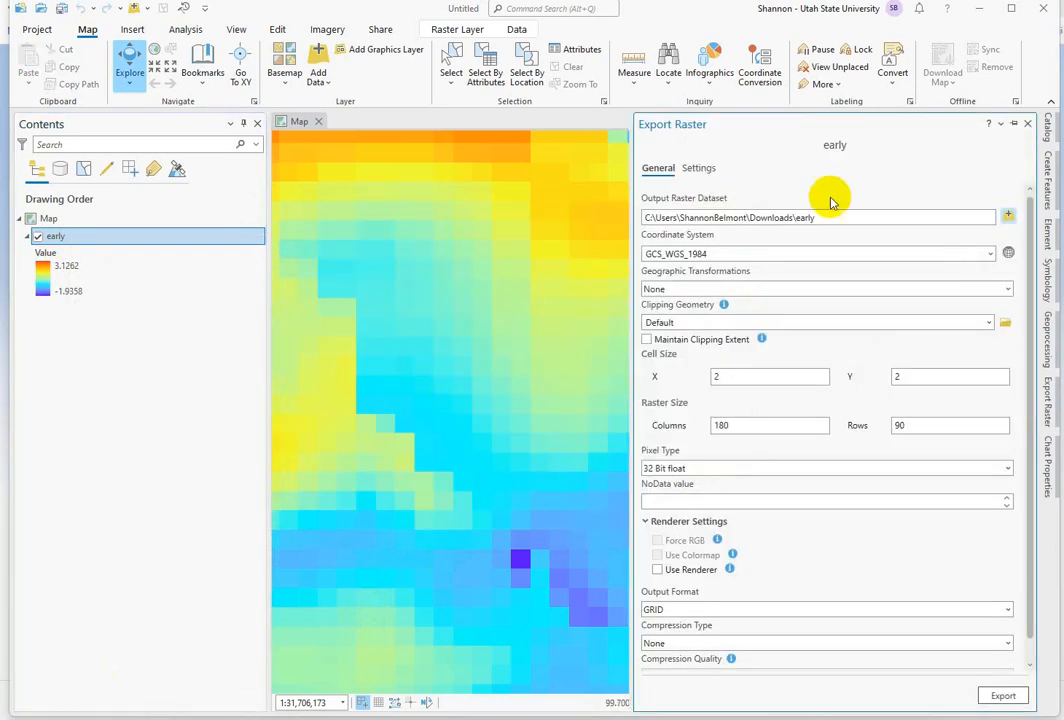
- Set the export's resampling method to Bilinear and export the early raster
{"action": "left_click", "coordinate": [698, 170]}
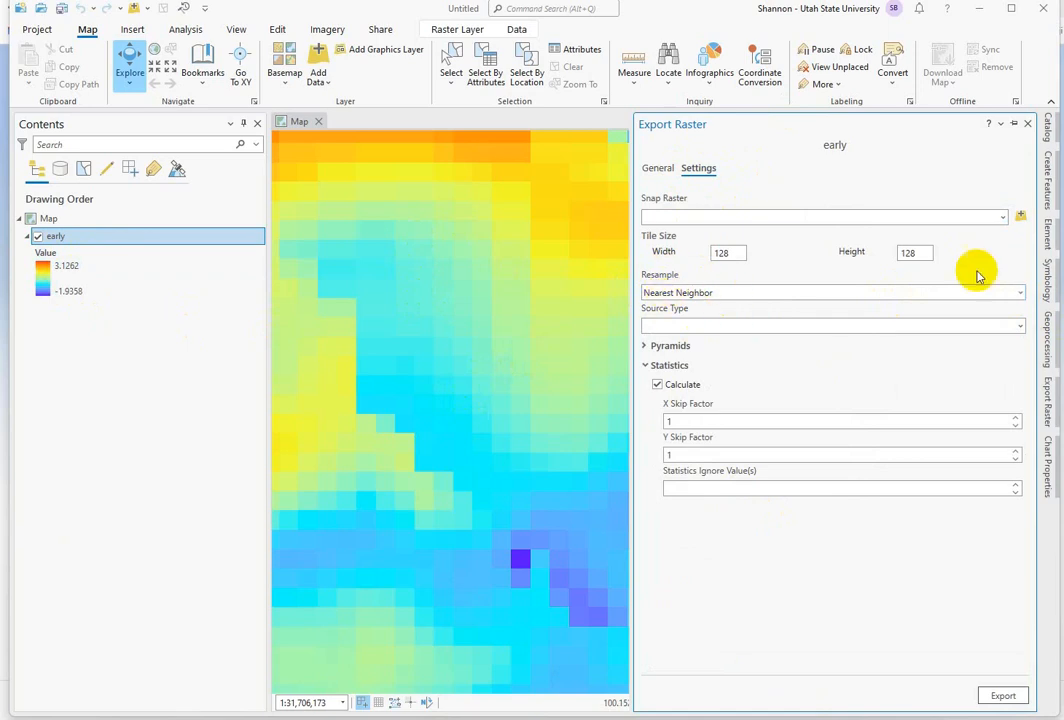
{"action": "left_click", "coordinate": [1020, 295]}
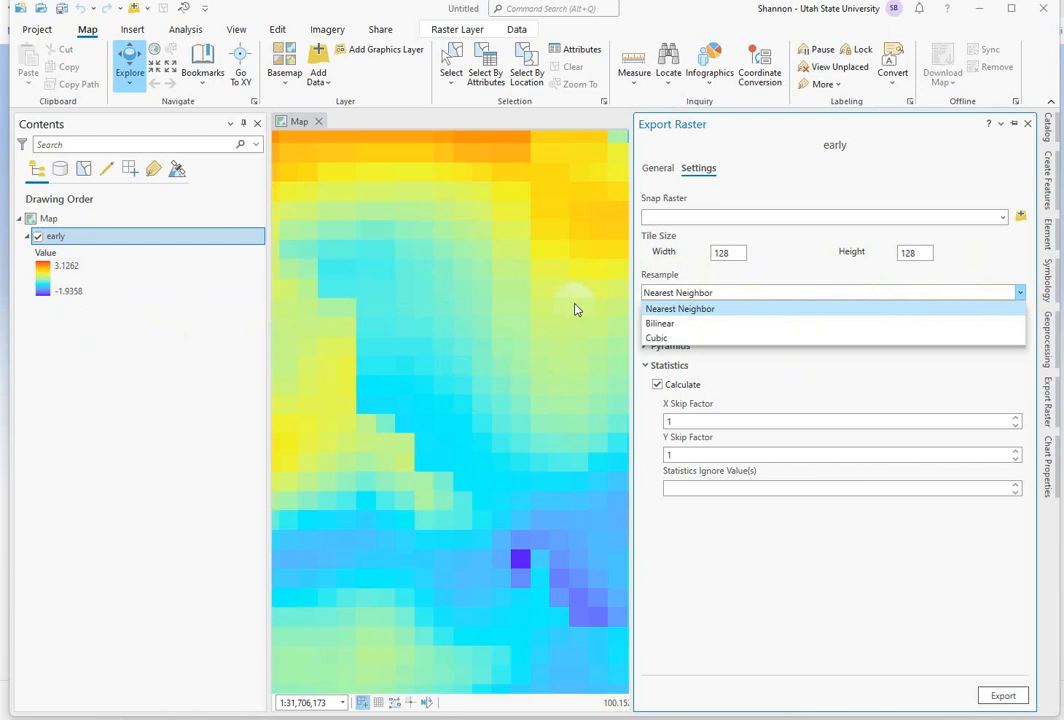
{"action": "left_click", "coordinate": [660, 324]}
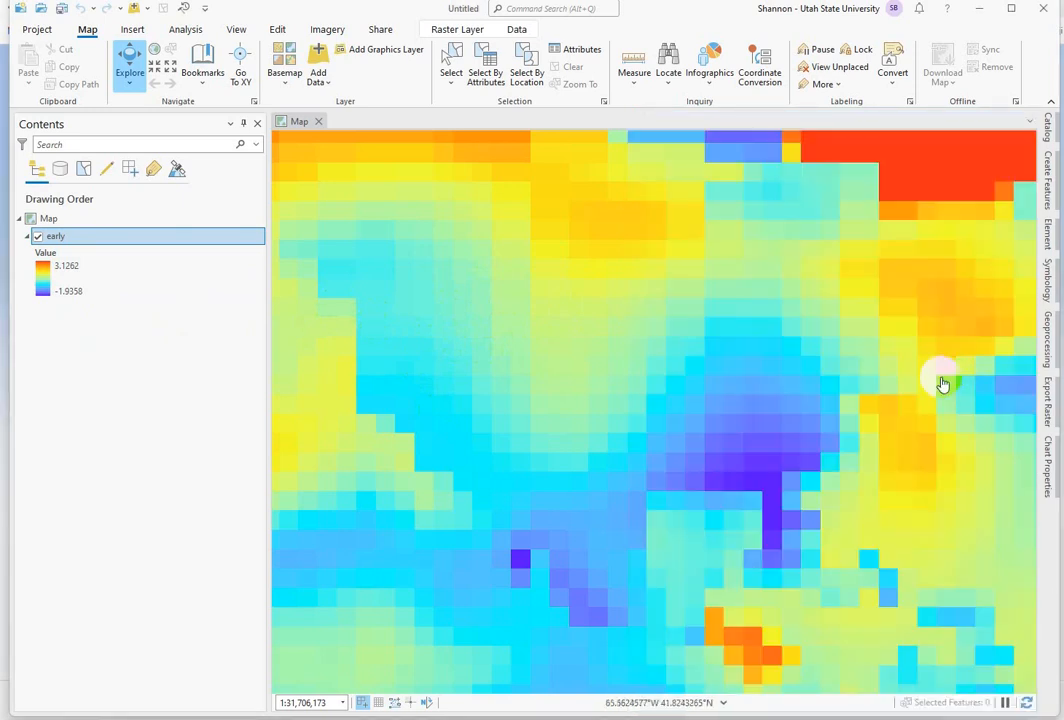
{"action": "left_click", "coordinate": [1047, 395]}
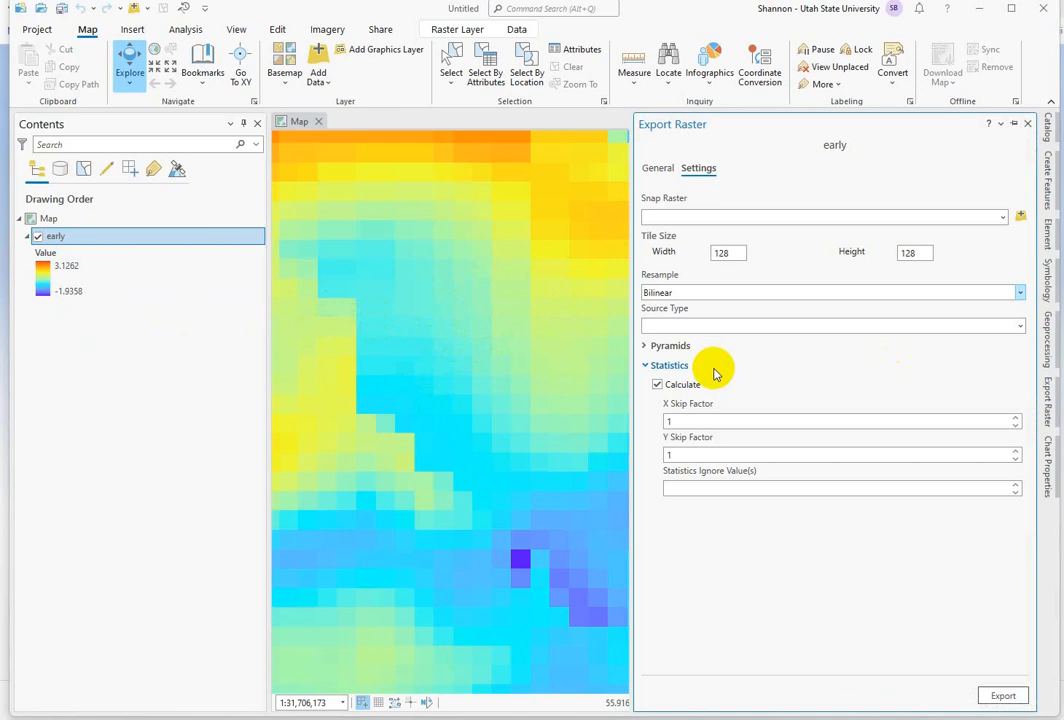
{"action": "left_click", "coordinate": [1003, 695]}
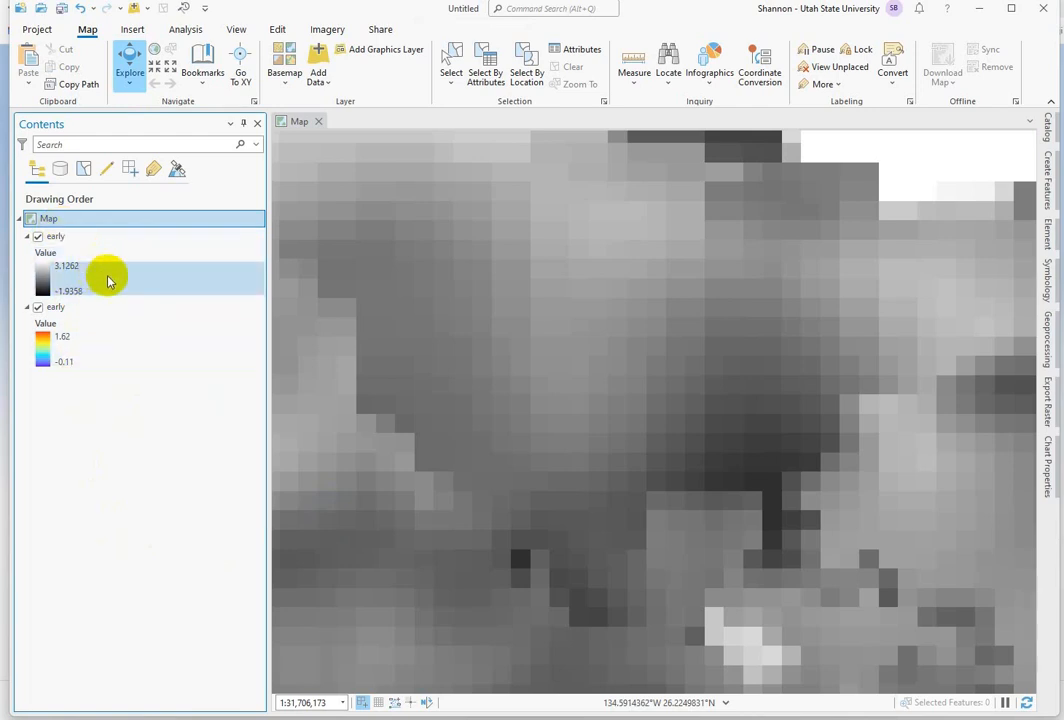
- Examine the source statistics of the original netCDF early layer, the one with the colour ramp
{"action": "right_click", "coordinate": [55, 311]}
{"action": "left_click", "coordinate": [157, 697]}
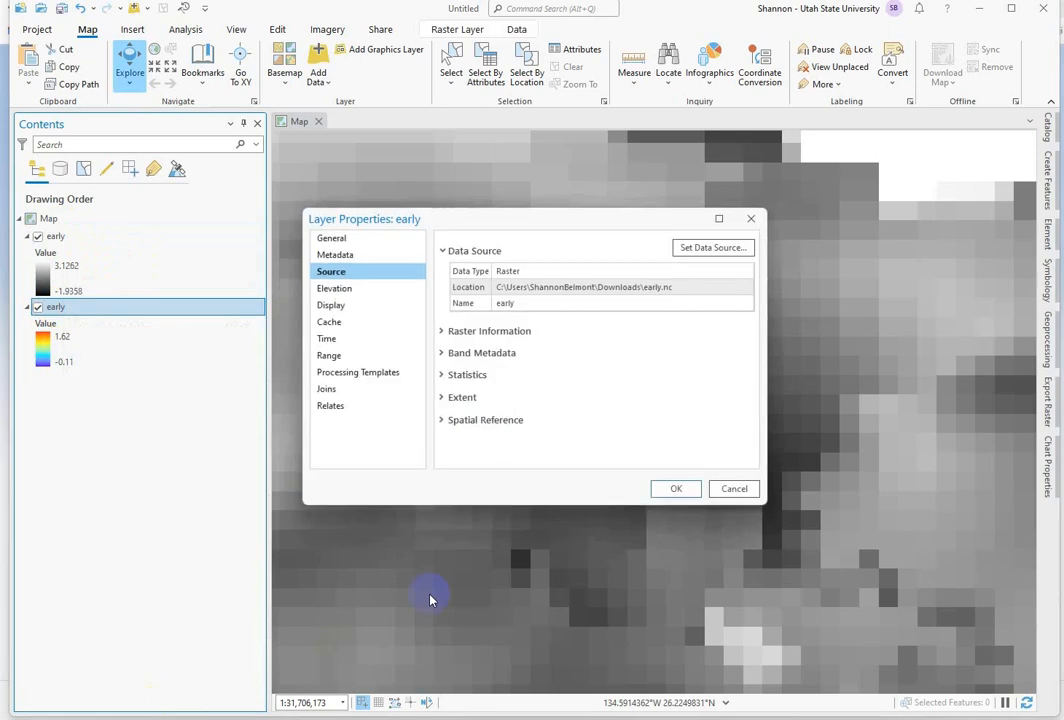
{"action": "left_click", "coordinate": [467, 375]}
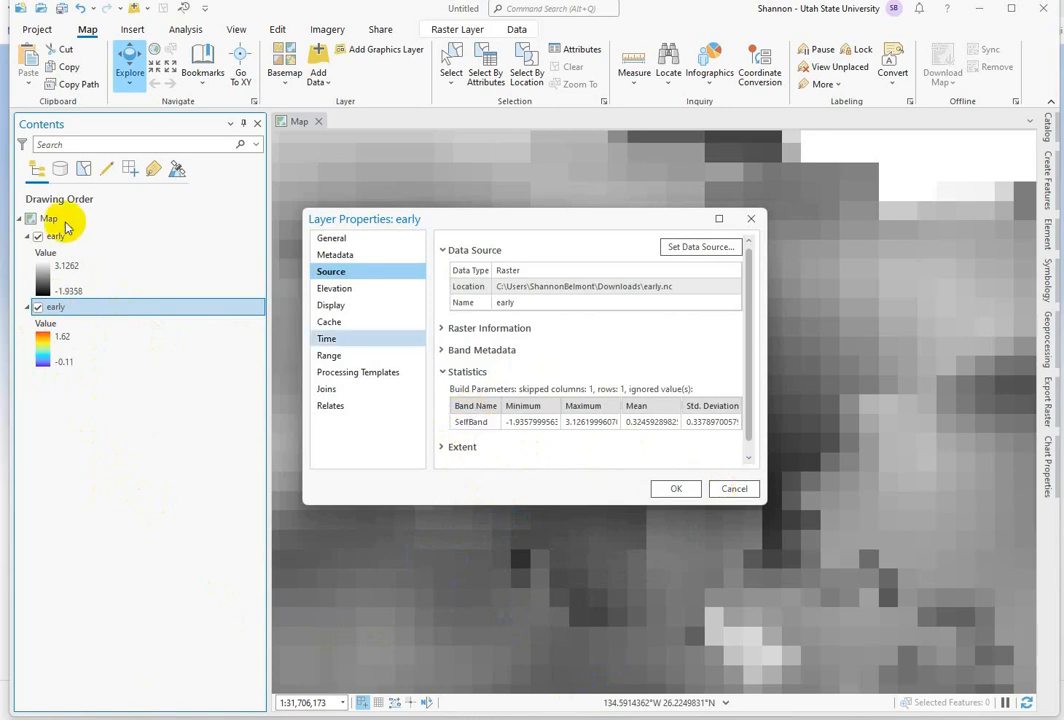
{"action": "left_click", "coordinate": [734, 490]}
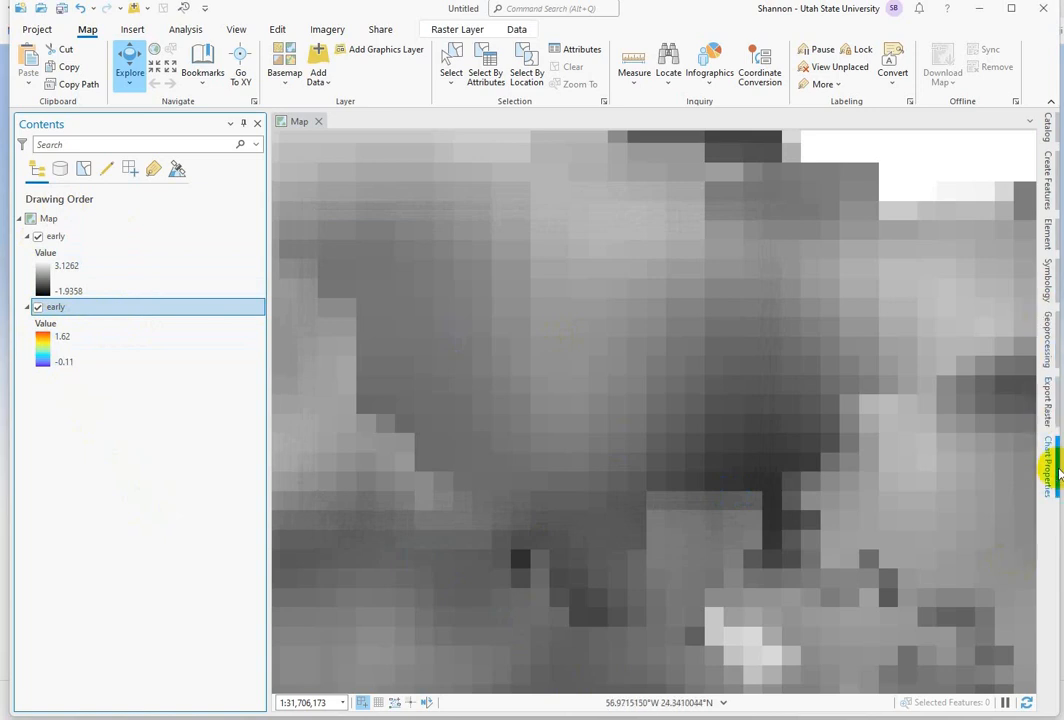
- Make a netCDF raster layer from later.nc in Downloads, using the TEMPANOMALY variable and naming the output layer later
{"action": "left_click", "coordinate": [1049, 340]}
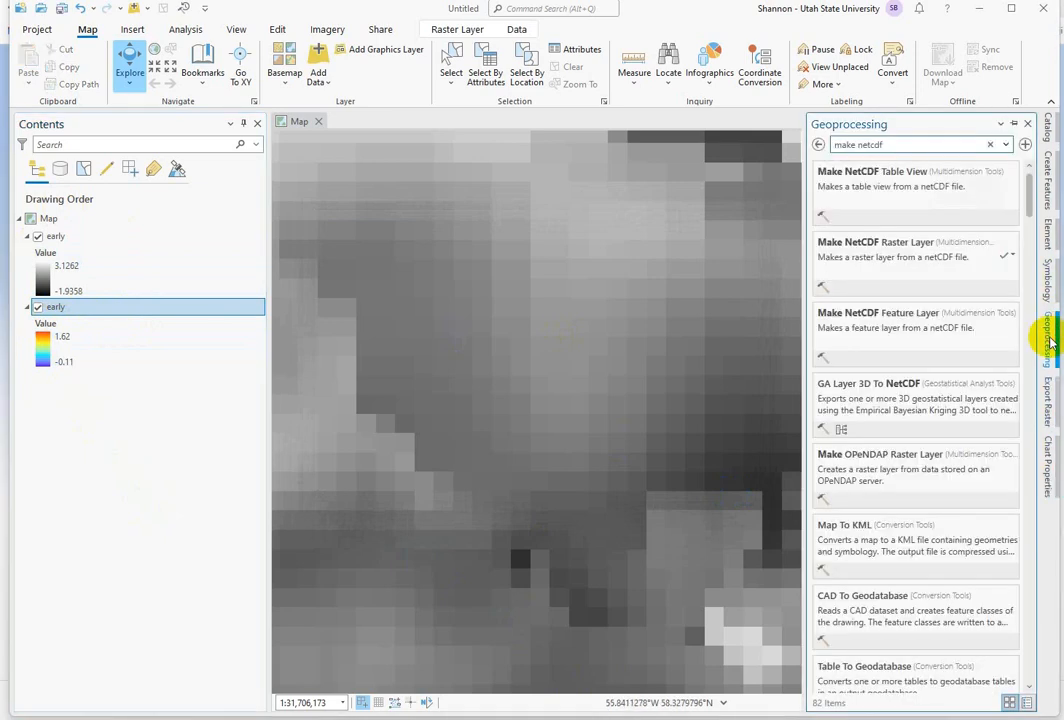
{"action": "left_click", "coordinate": [869, 240]}
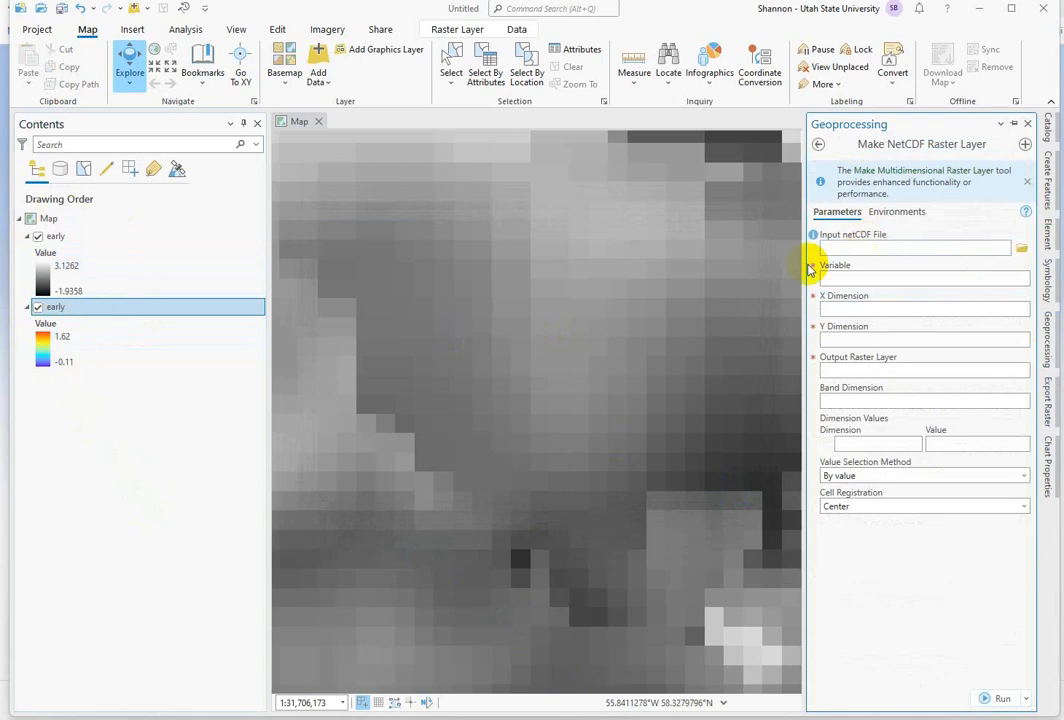
{"action": "left_click", "coordinate": [1021, 249]}
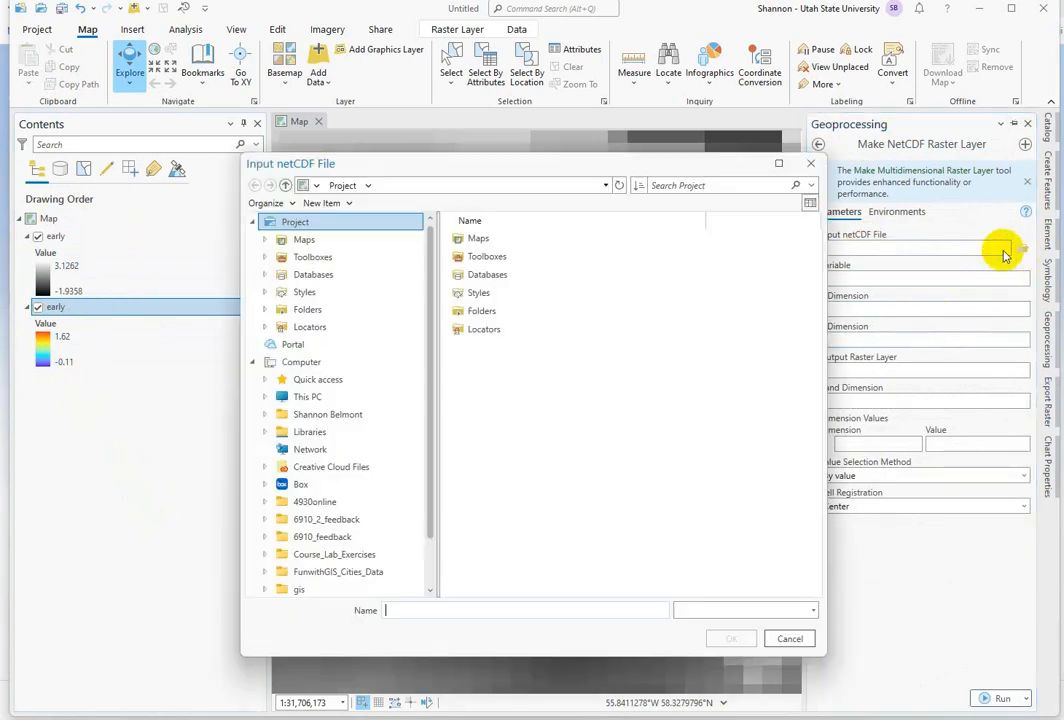
{"action": "left_click", "coordinate": [481, 276]}
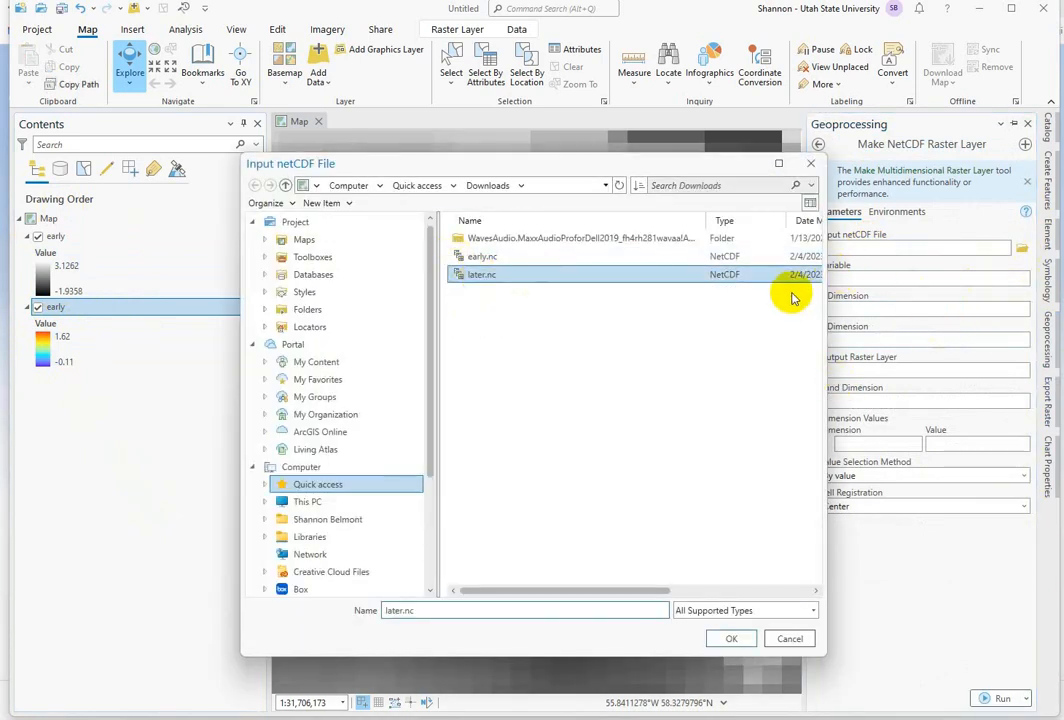
{"action": "double_click", "coordinate": [472, 276]}
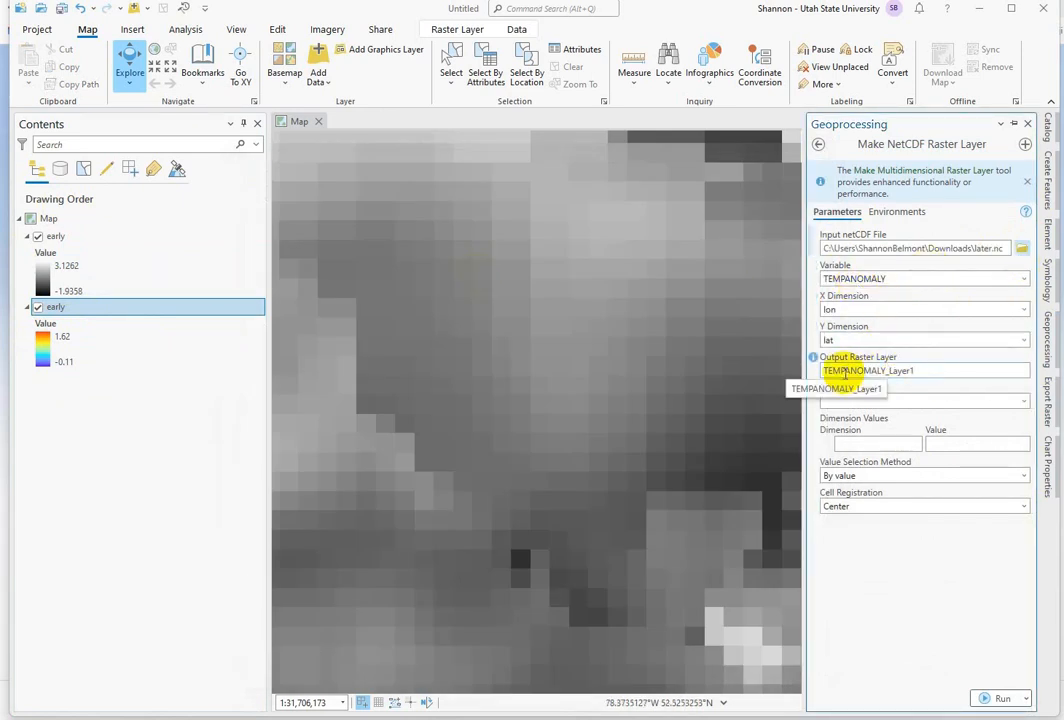
{"action": "left_click_drag", "start_coordinate": [938, 370], "coordinate": [795, 377]}
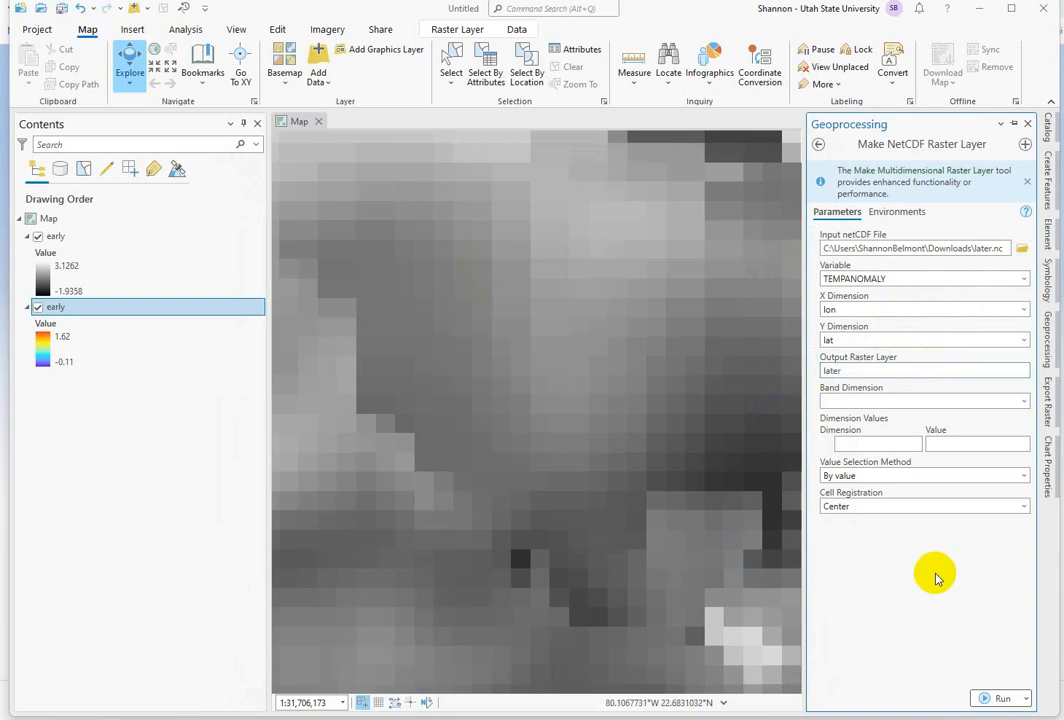
{"action": "left_click", "coordinate": [997, 700]}
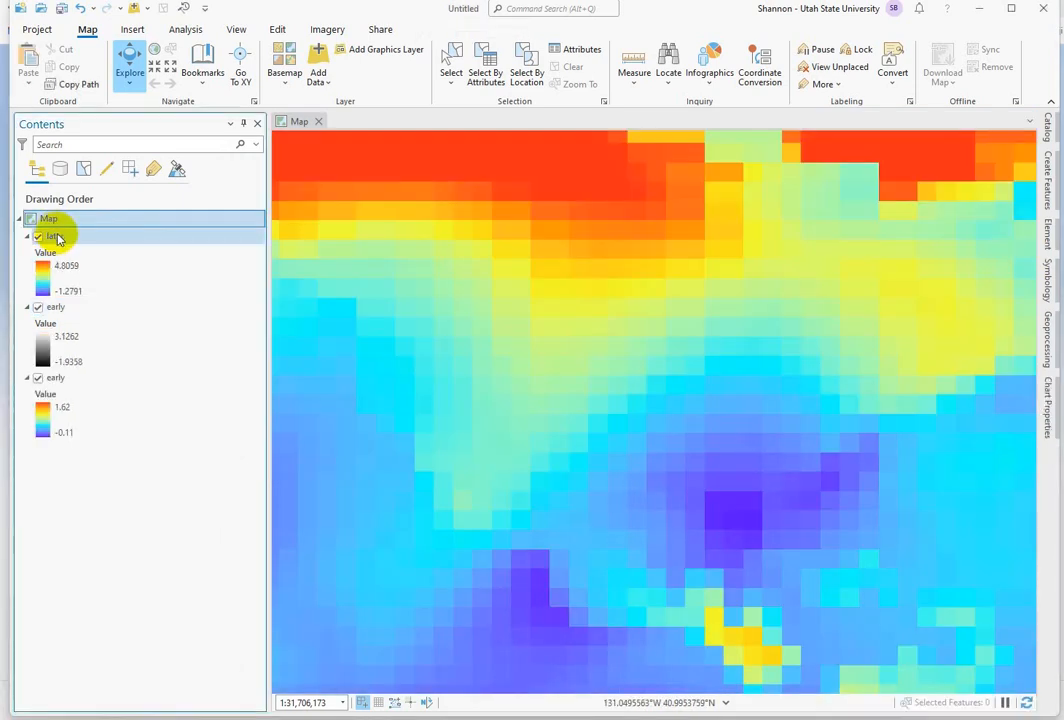
- Start a raster export of the later layer to the Downloads folder as later2, in IMAGINE Image format
{"action": "right_click", "coordinate": [57, 237]}
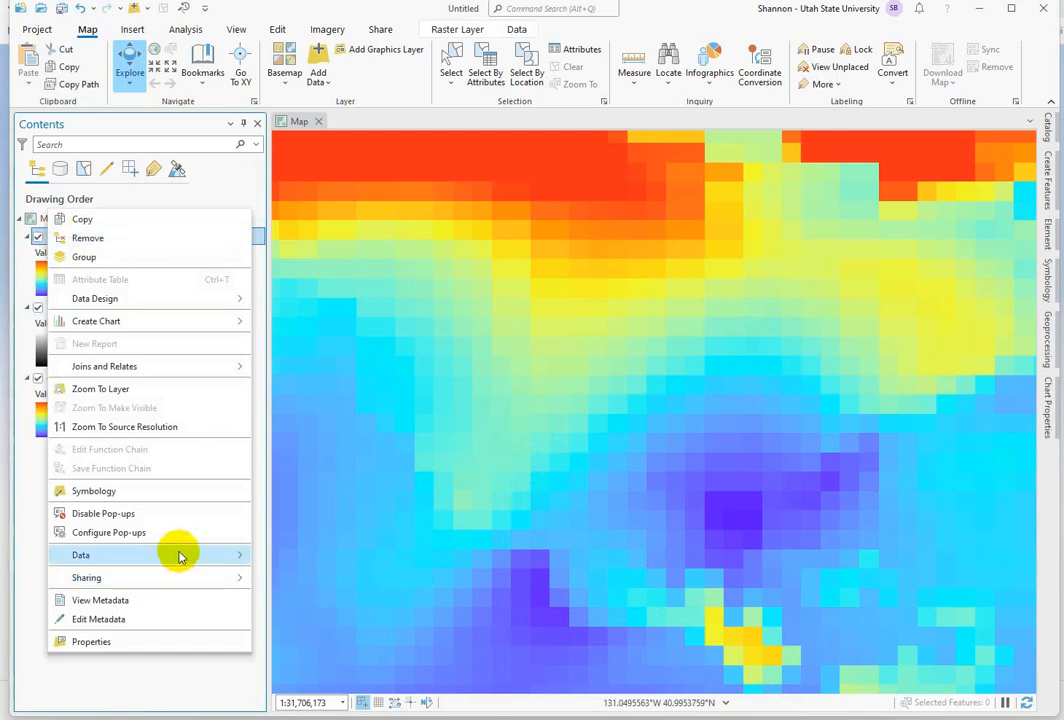
{"action": "mouse_move", "coordinate": [250, 555]}
{"action": "left_click", "coordinate": [294, 577]}
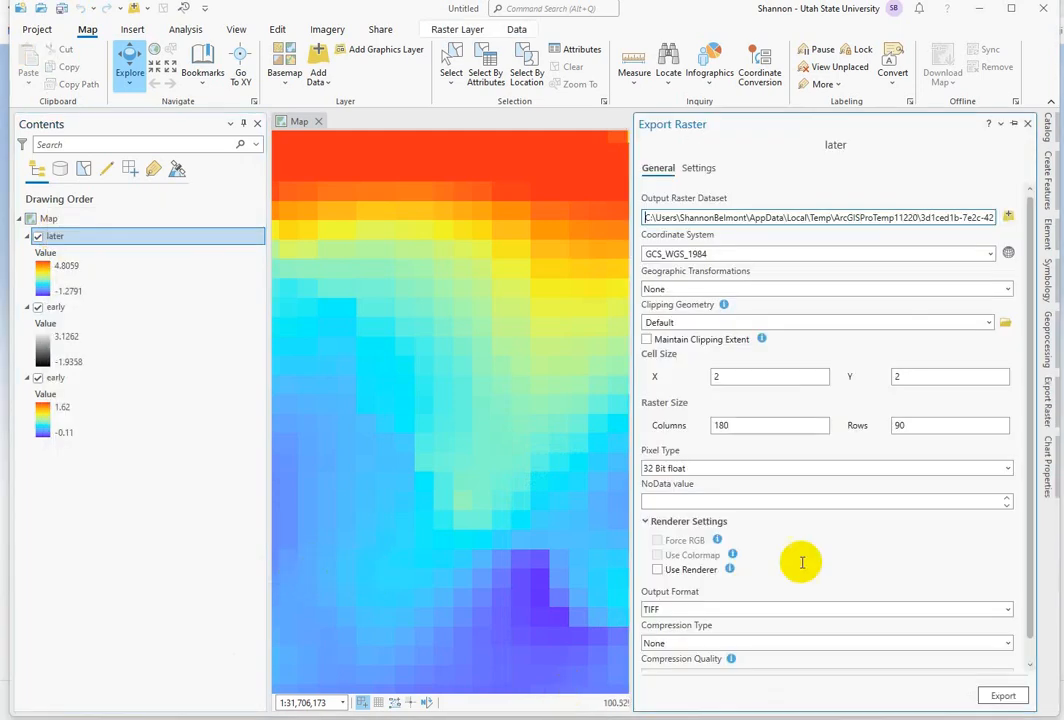
{"action": "left_click", "coordinate": [1008, 216]}
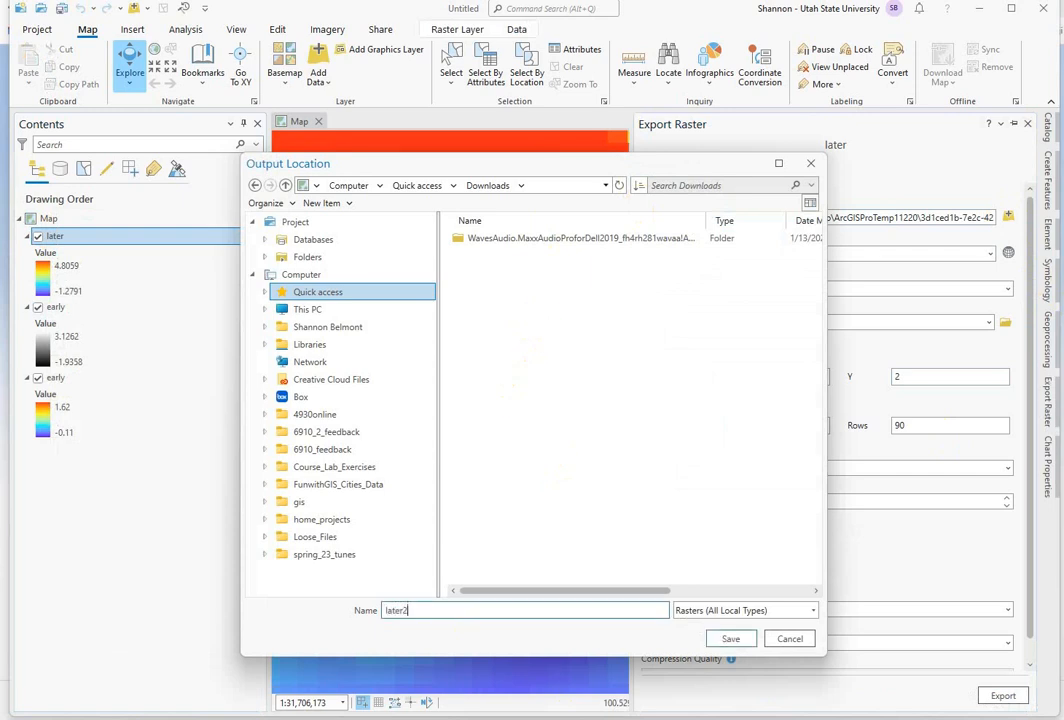
{"action": "left_click", "coordinate": [733, 639]}
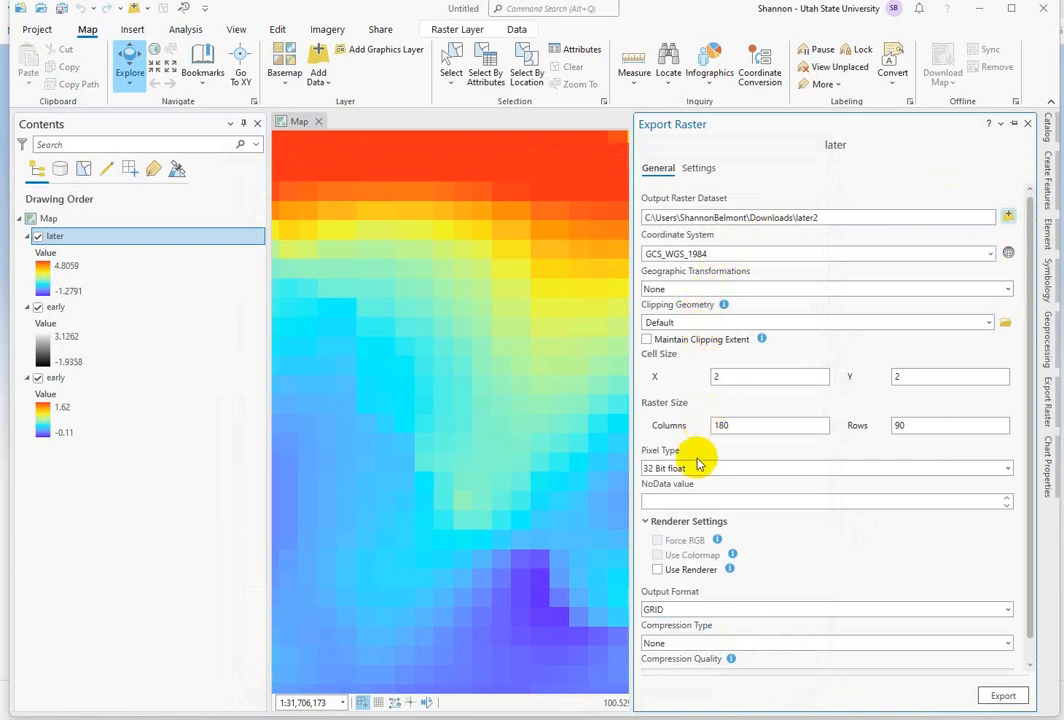
{"action": "left_click", "coordinate": [1008, 610]}
{"action": "left_click", "coordinate": [705, 561]}
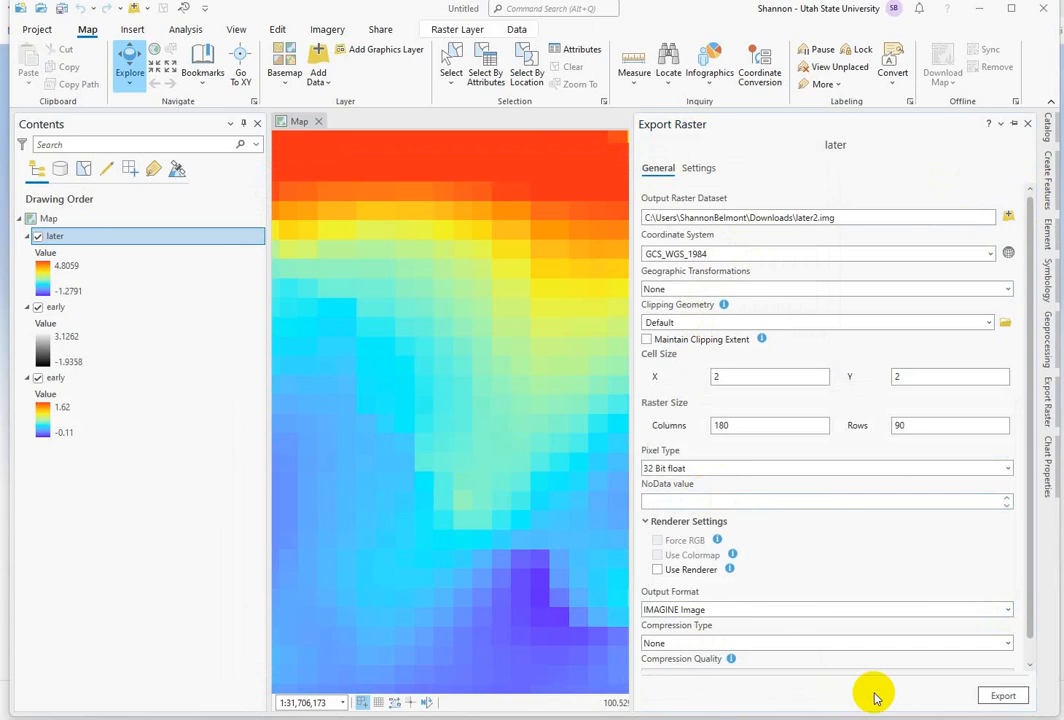
- Set the export's resampling method to Bilinear and export the later raster
{"action": "left_click", "coordinate": [699, 168]}
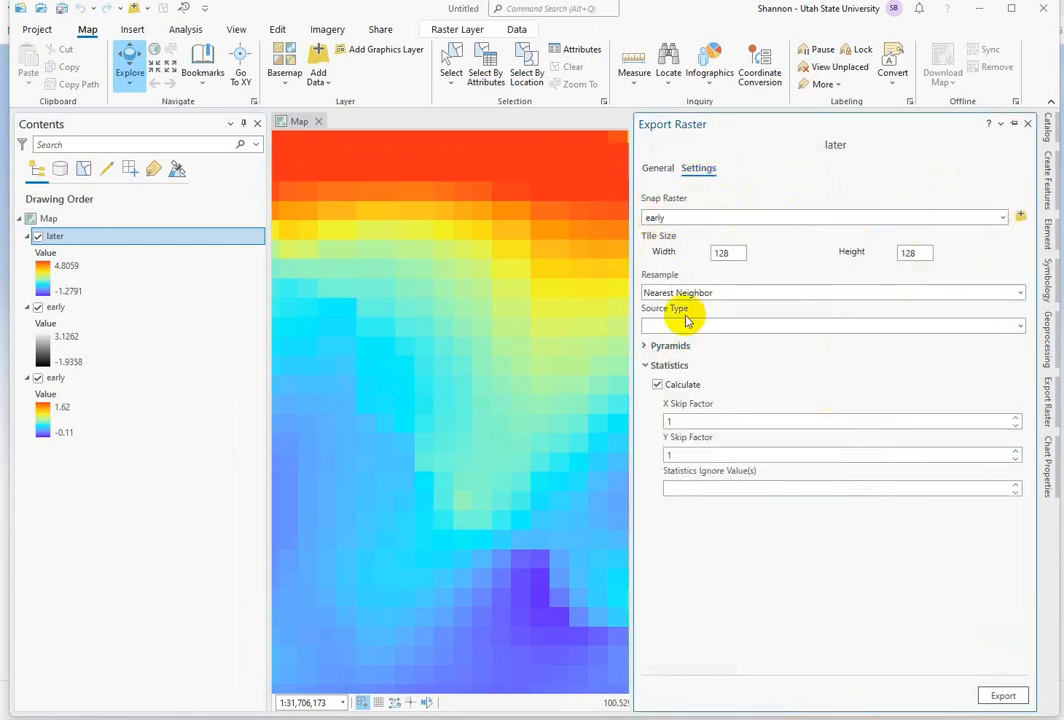
{"action": "left_click", "coordinate": [1019, 292]}
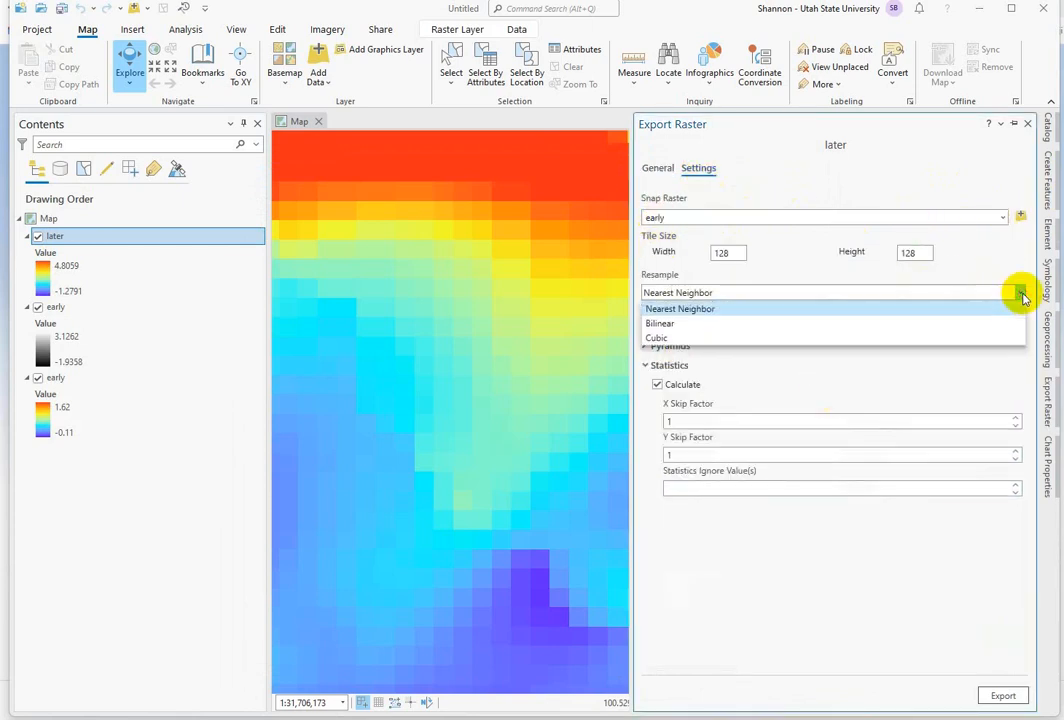
{"action": "left_click", "coordinate": [677, 324]}
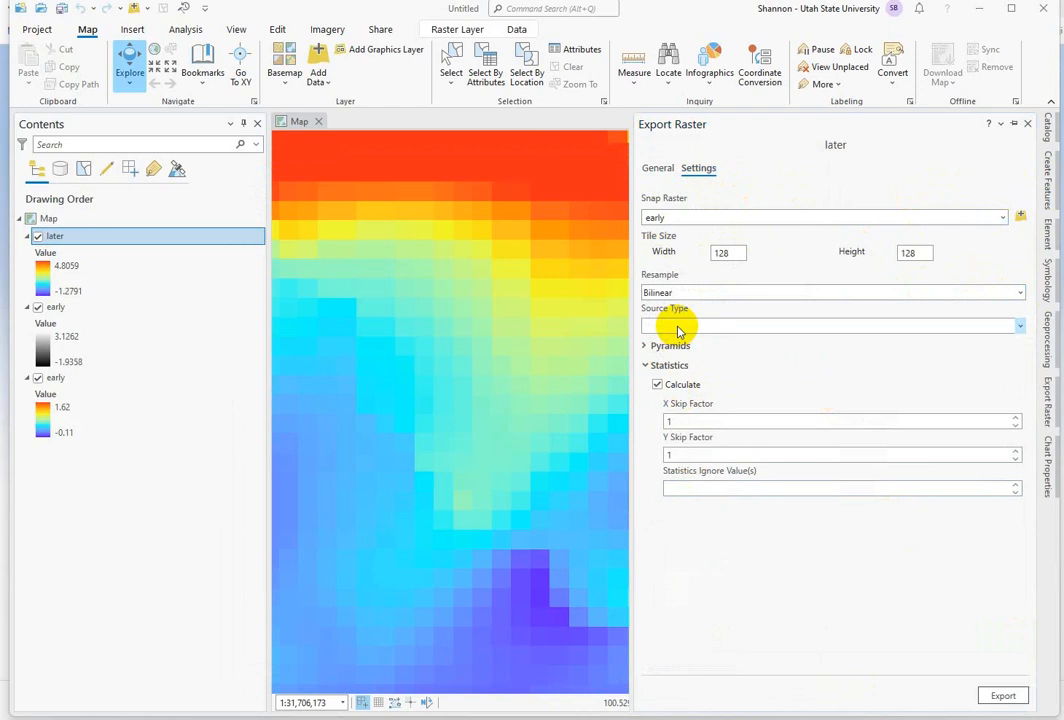
{"action": "left_click", "coordinate": [1001, 697]}
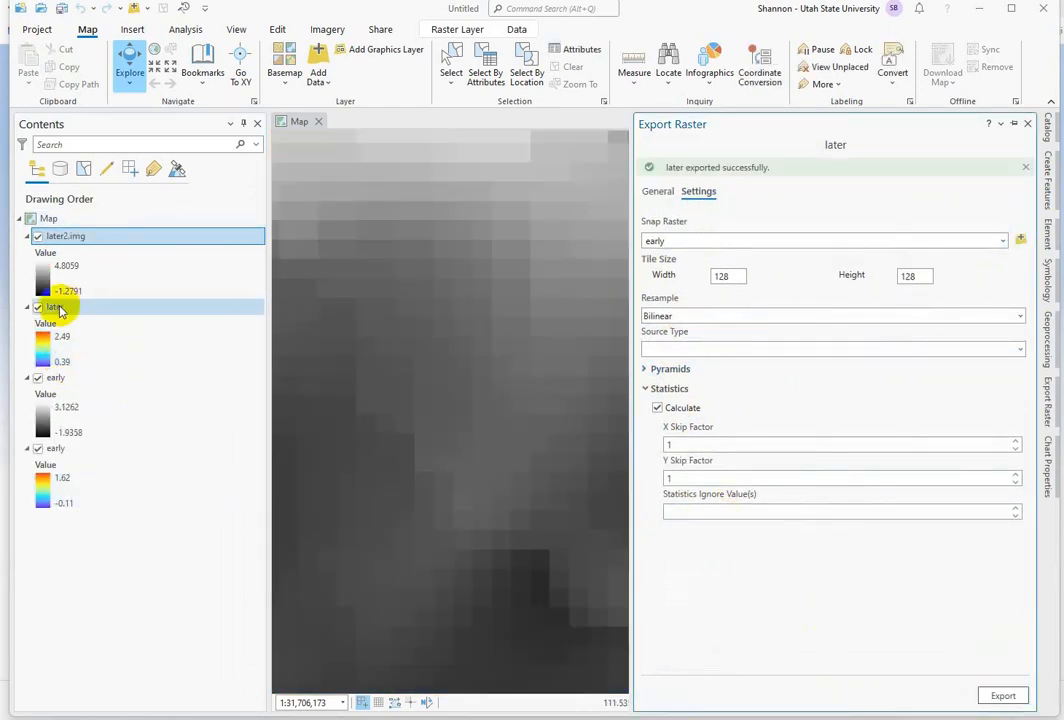
- Examine the source statistics of the netCDF later layer, the one with the colour ramp
{"action": "right_click", "coordinate": [59, 310]}
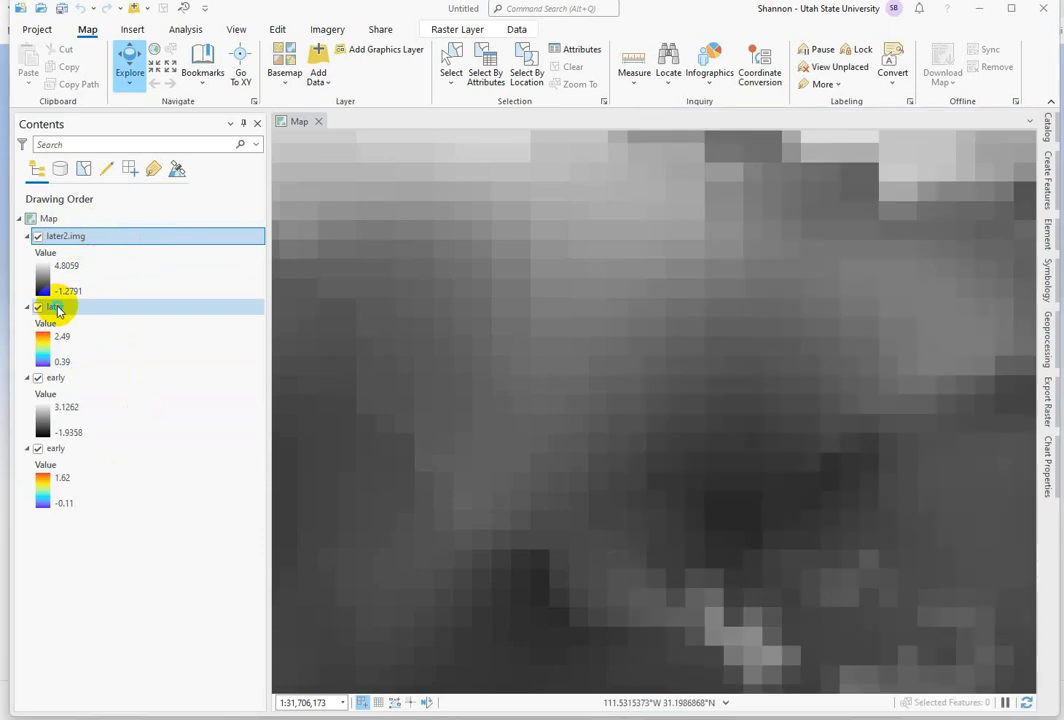
{"action": "left_click", "coordinate": [152, 705]}
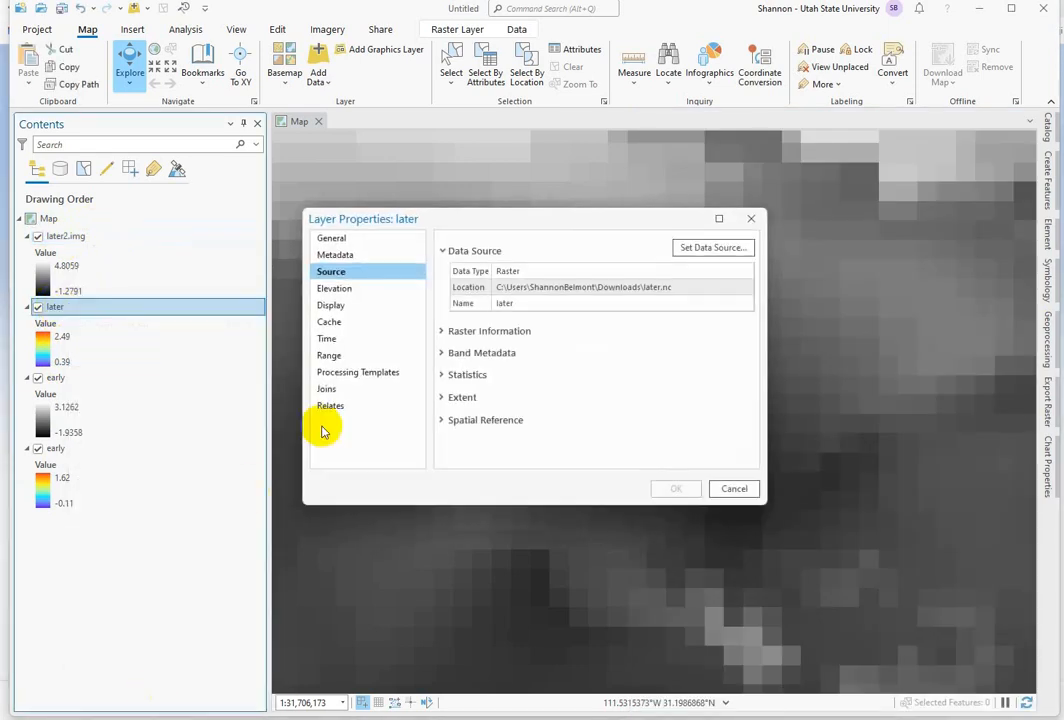
{"action": "left_click", "coordinate": [446, 377]}
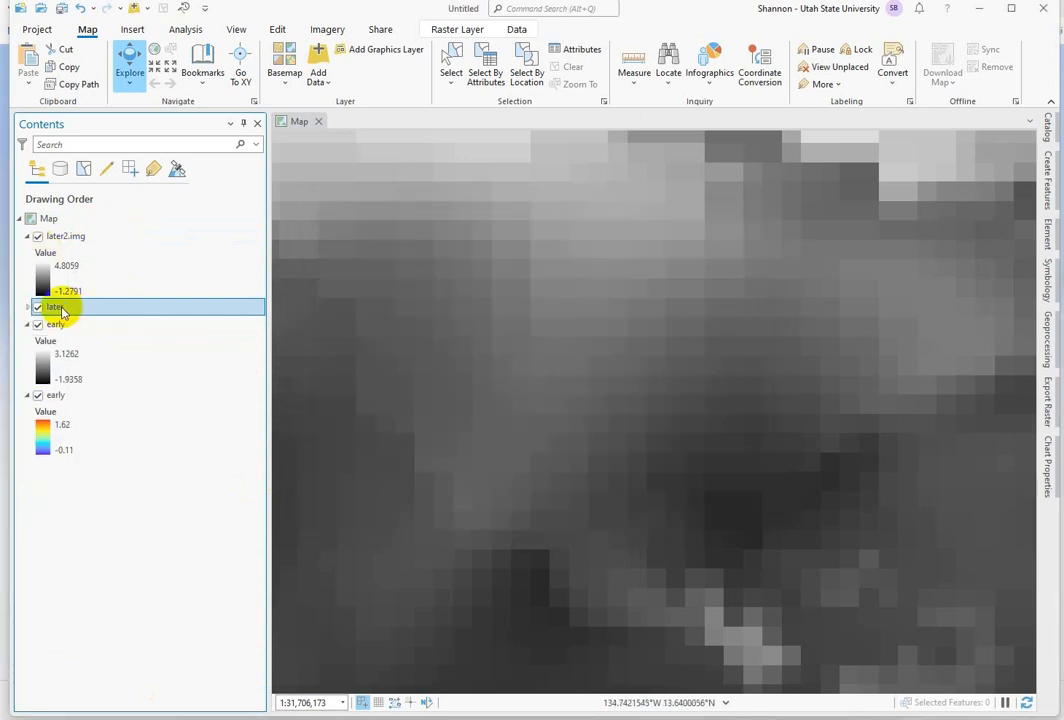
- Remove the original netCDF later layer and the colour-ramp early layer from the map, keeping the exported rasters
{"action": "right_click", "coordinate": [62, 310]}
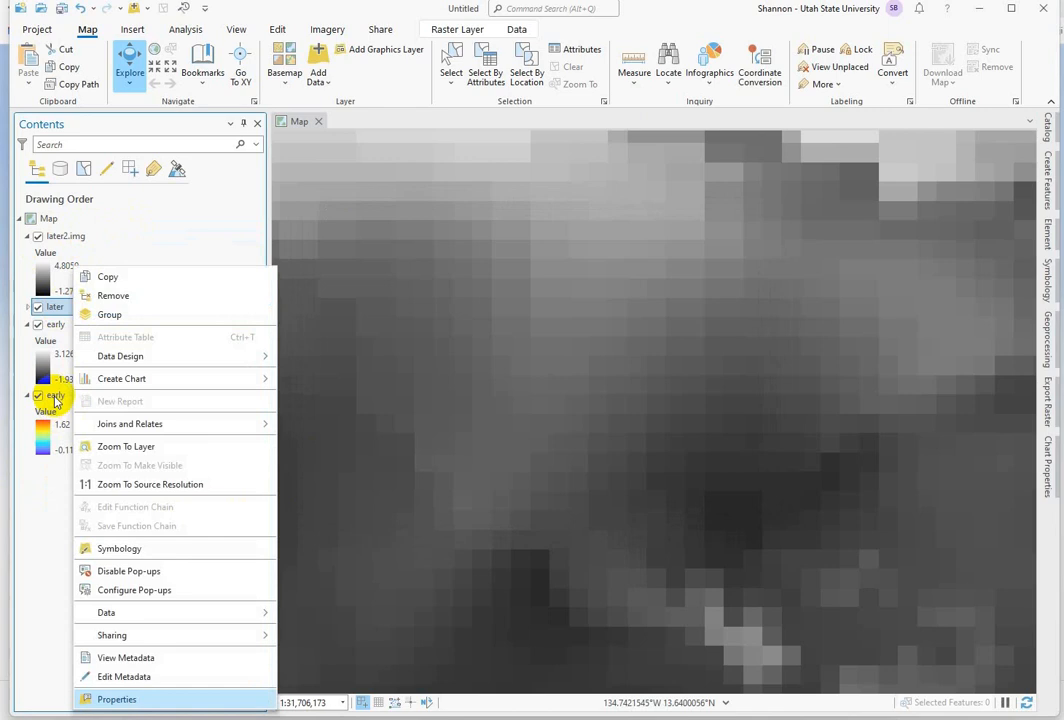
{"action": "left_click", "coordinate": [55, 398], "text": "ctrl"}
{"action": "right_click", "coordinate": [55, 398]}
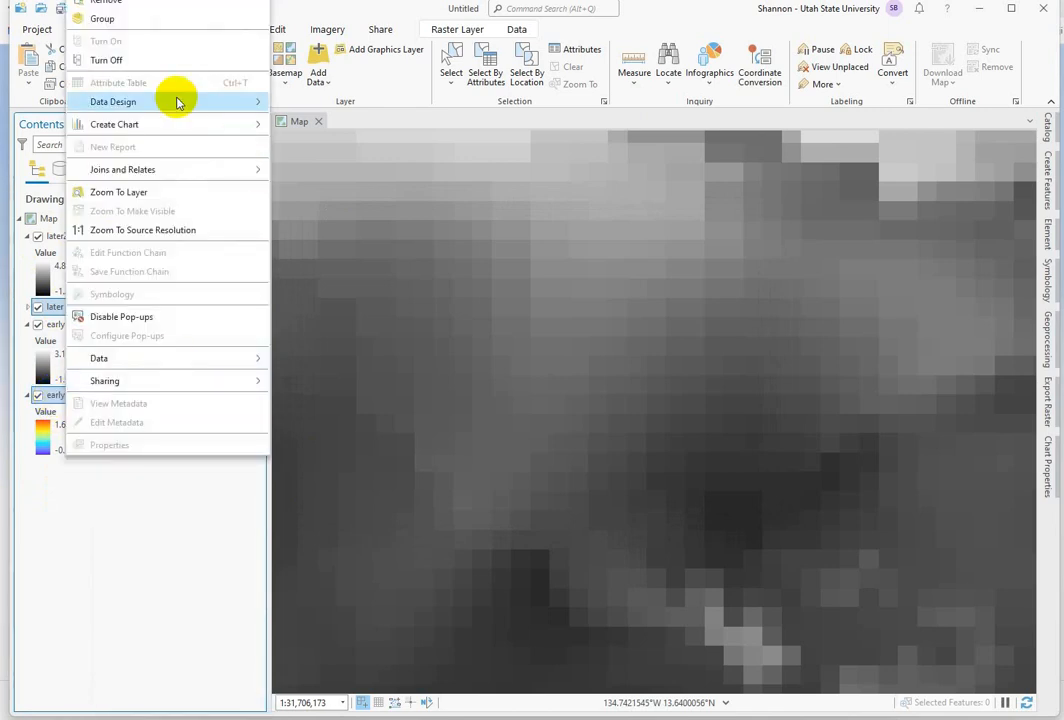
{"action": "left_click", "coordinate": [123, 6]}
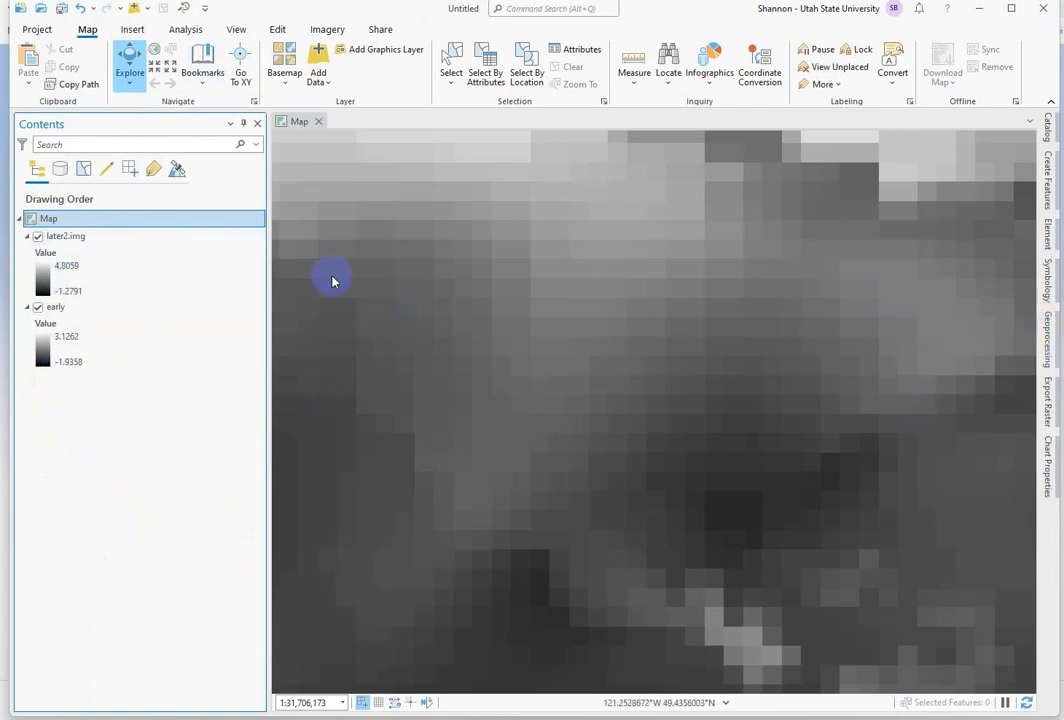
- Apply the diverging orange-to-purple colour scheme to the later2.img layer
{"action": "left_click", "coordinate": [55, 237]}
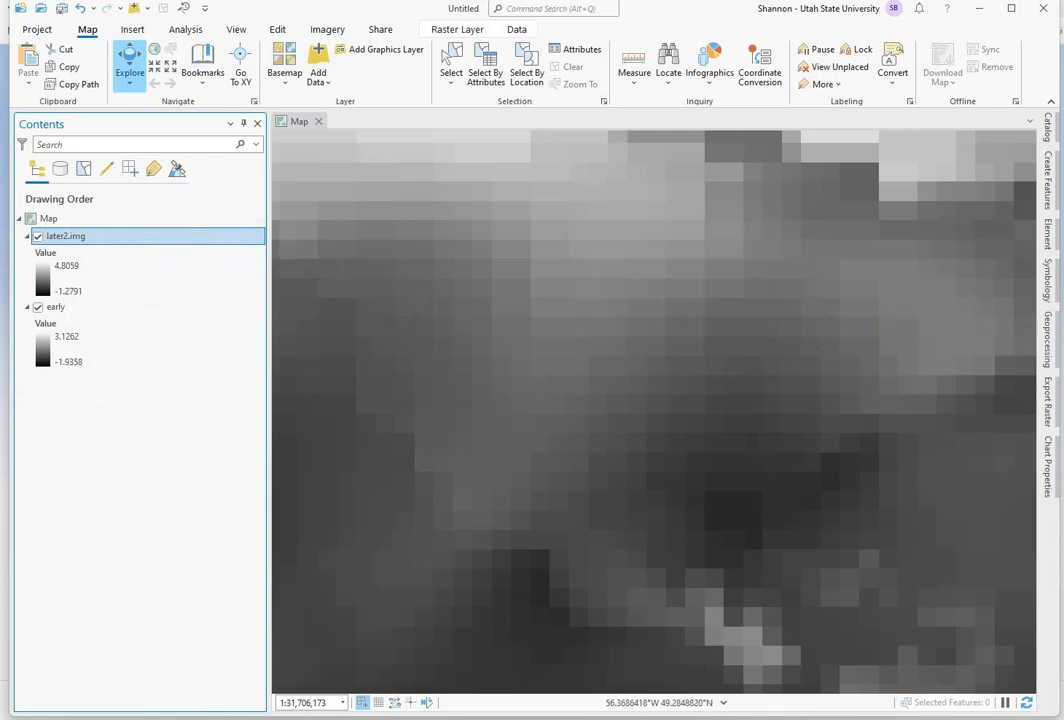
{"action": "left_click", "coordinate": [1049, 285]}
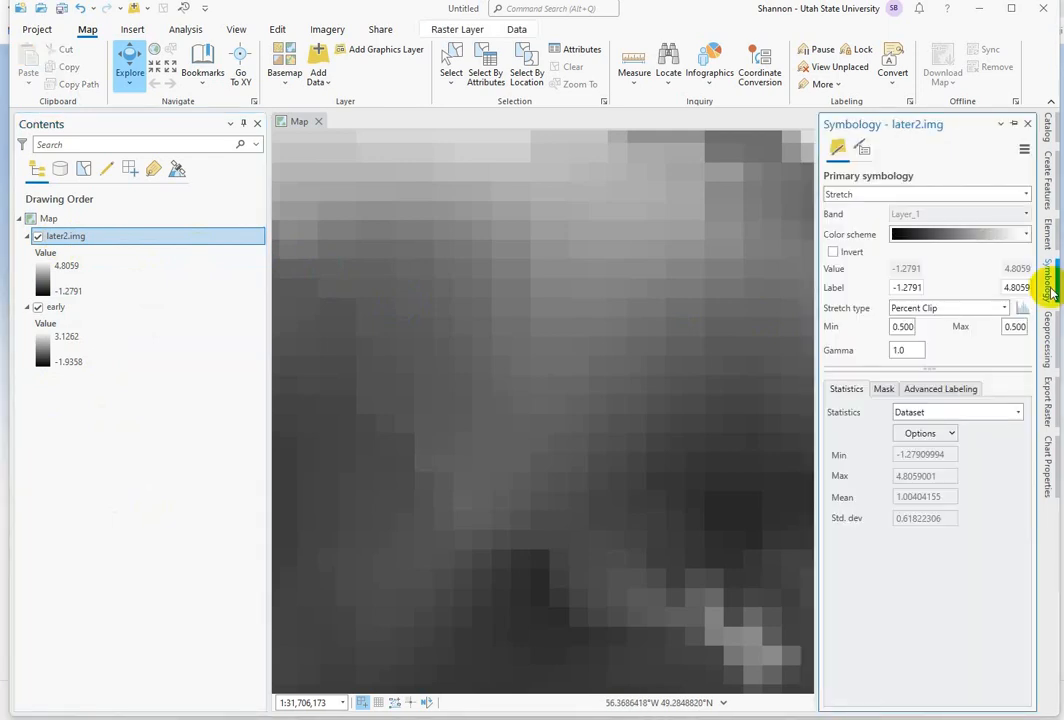
{"action": "left_click", "coordinate": [1029, 236]}
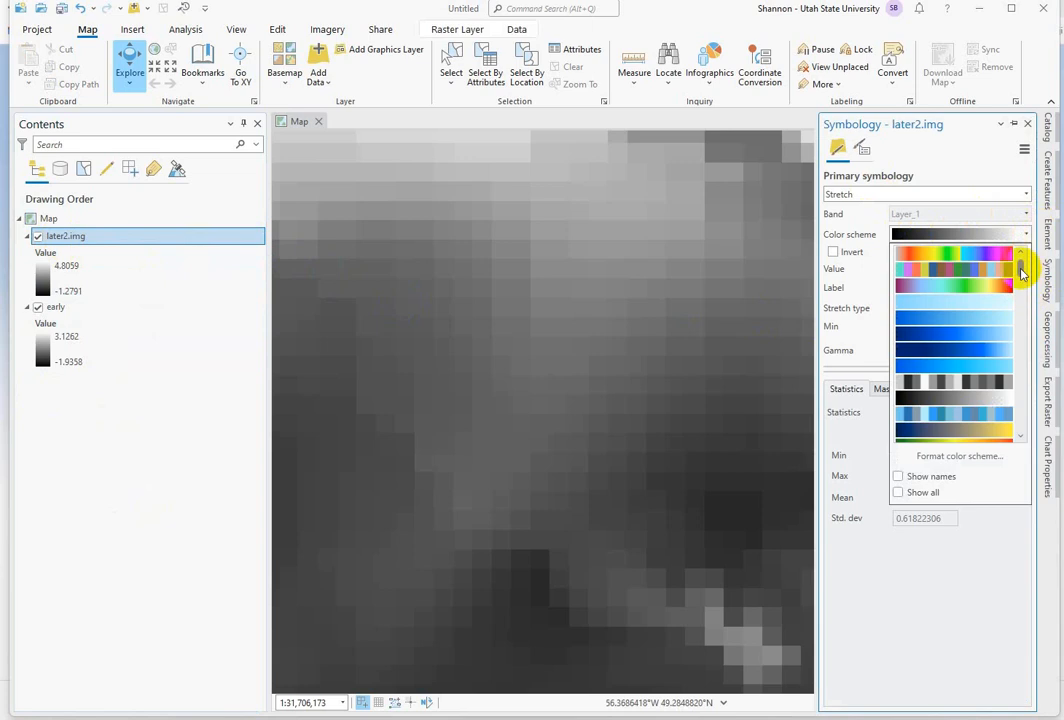
{"action": "left_click_drag", "start_coordinate": [1021, 270], "coordinate": [1023, 404]}
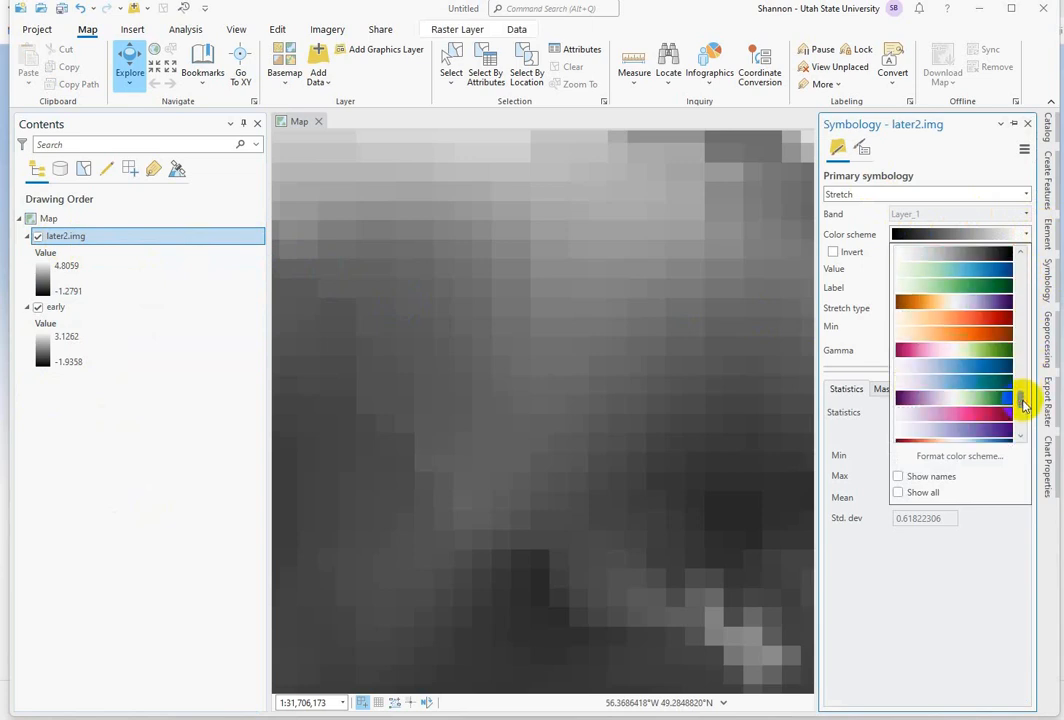
{"action": "left_click", "coordinate": [978, 309]}
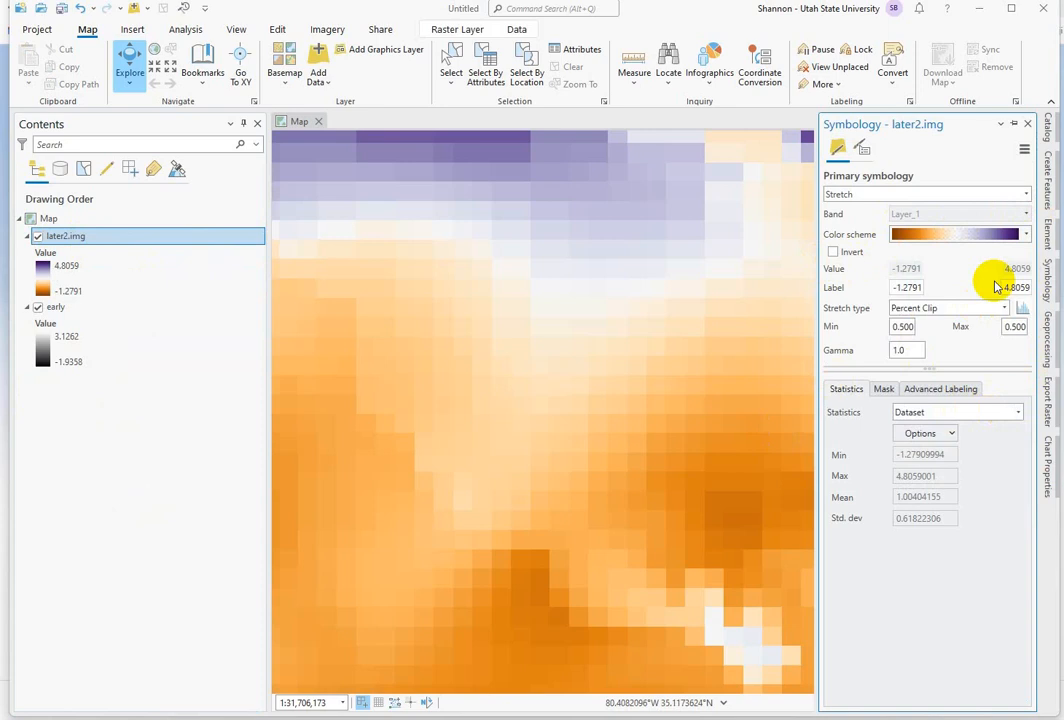
- Set the later2.img stretch type to Minimum Maximum and its statistics source to Custom
{"action": "left_click", "coordinate": [1005, 311]}
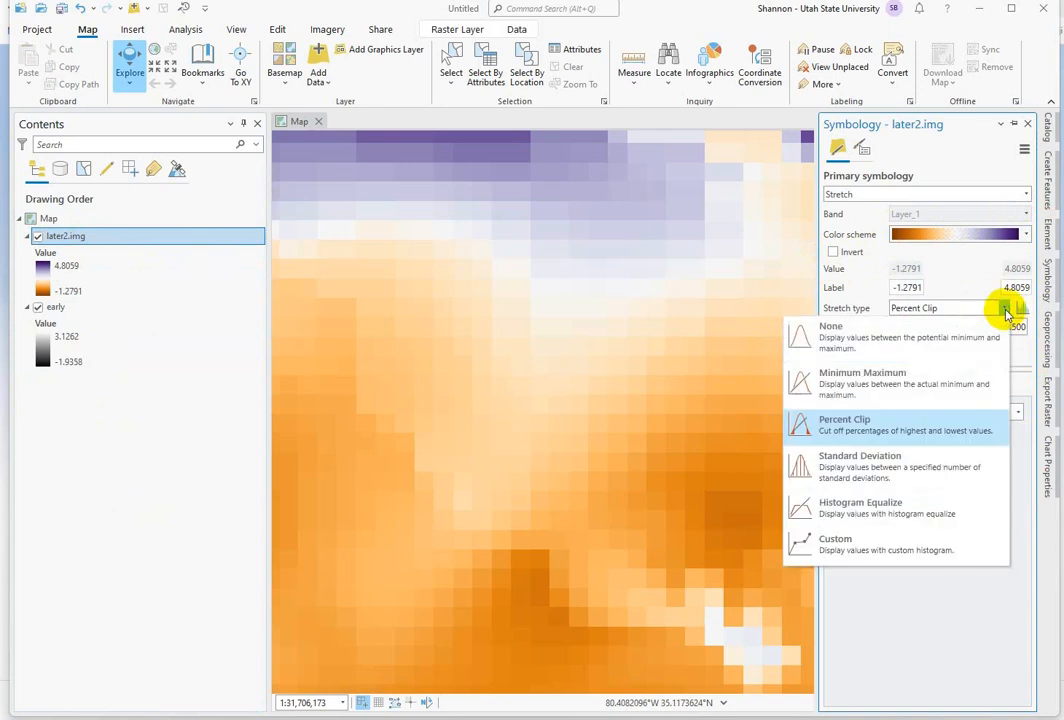
{"action": "left_click", "coordinate": [898, 370]}
{"action": "left_click", "coordinate": [1018, 407]}
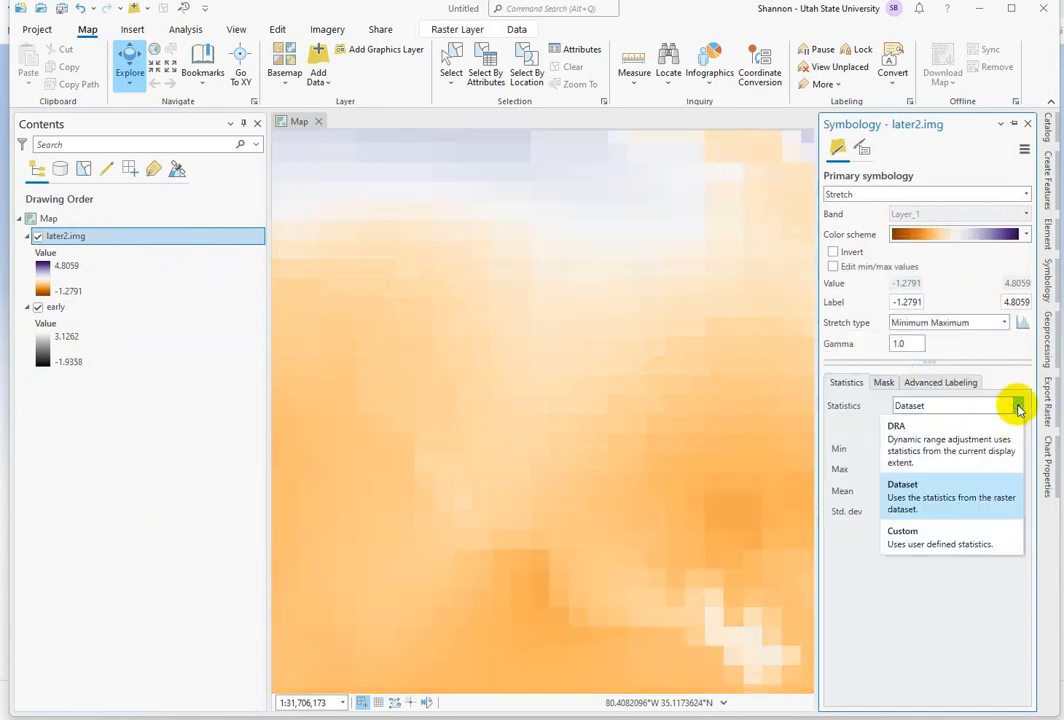
{"action": "left_click", "coordinate": [906, 538]}
- Set the custom statistics of later2.img to a minimum of -5 and a maximum of 5, and invert its colour scheme
{"action": "left_click", "coordinate": [945, 449]}
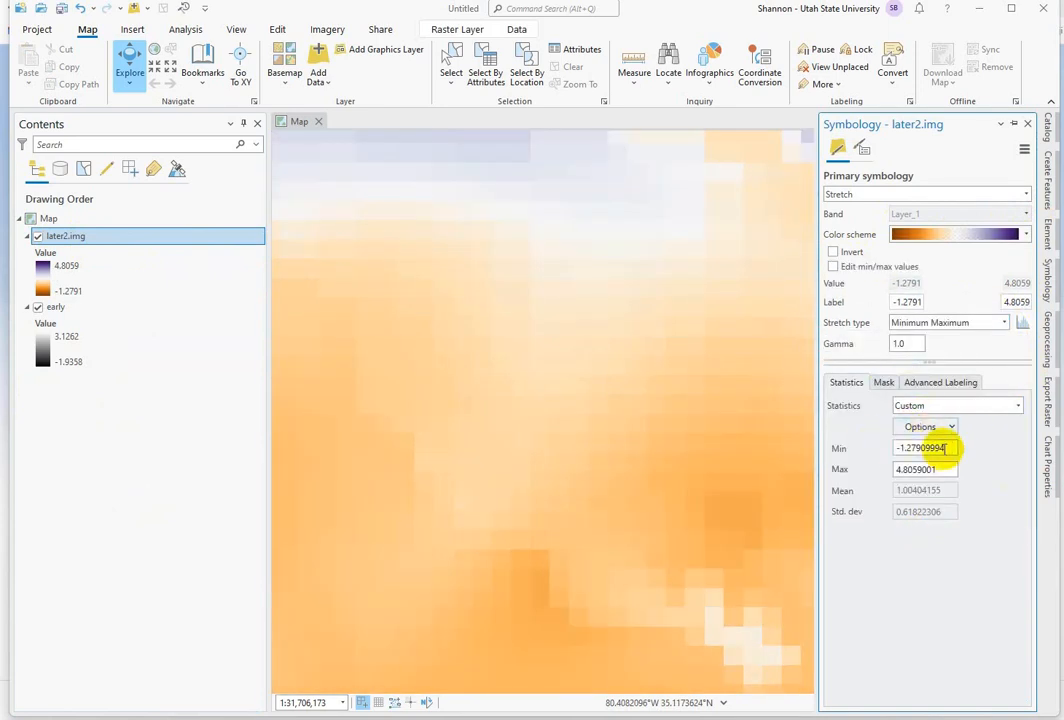
{"action": "left_click_drag", "start_coordinate": [947, 447], "coordinate": [865, 450]}
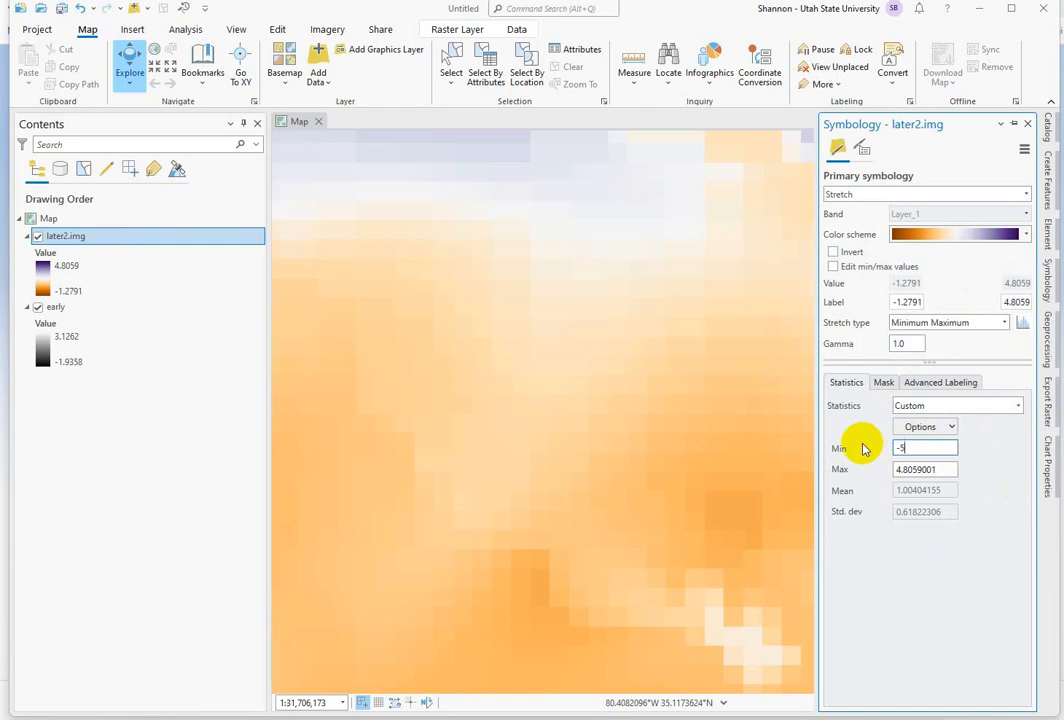
{"action": "key", "text": "Tab"}
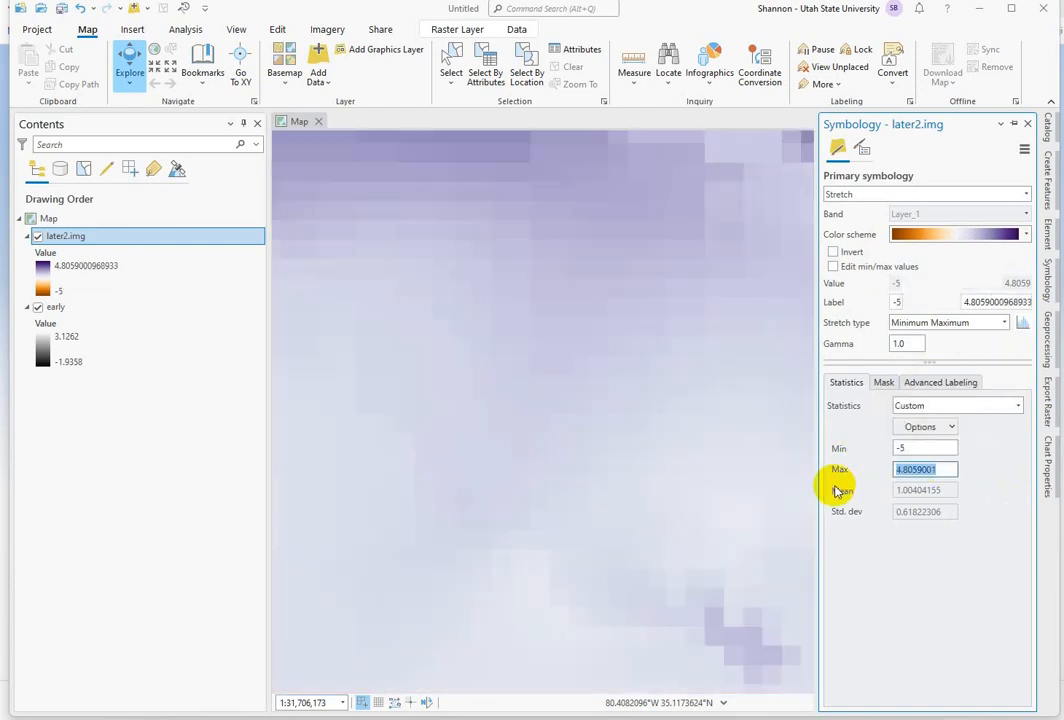
{"action": "left_click", "coordinate": [924, 590]}
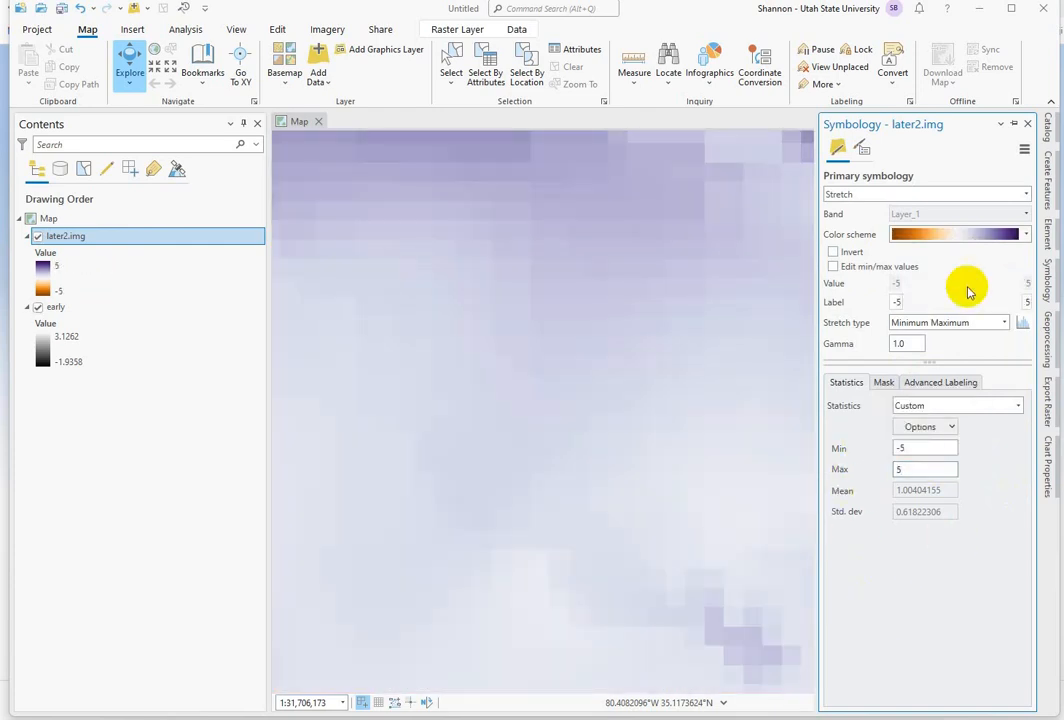
{"action": "left_click", "coordinate": [834, 252]}
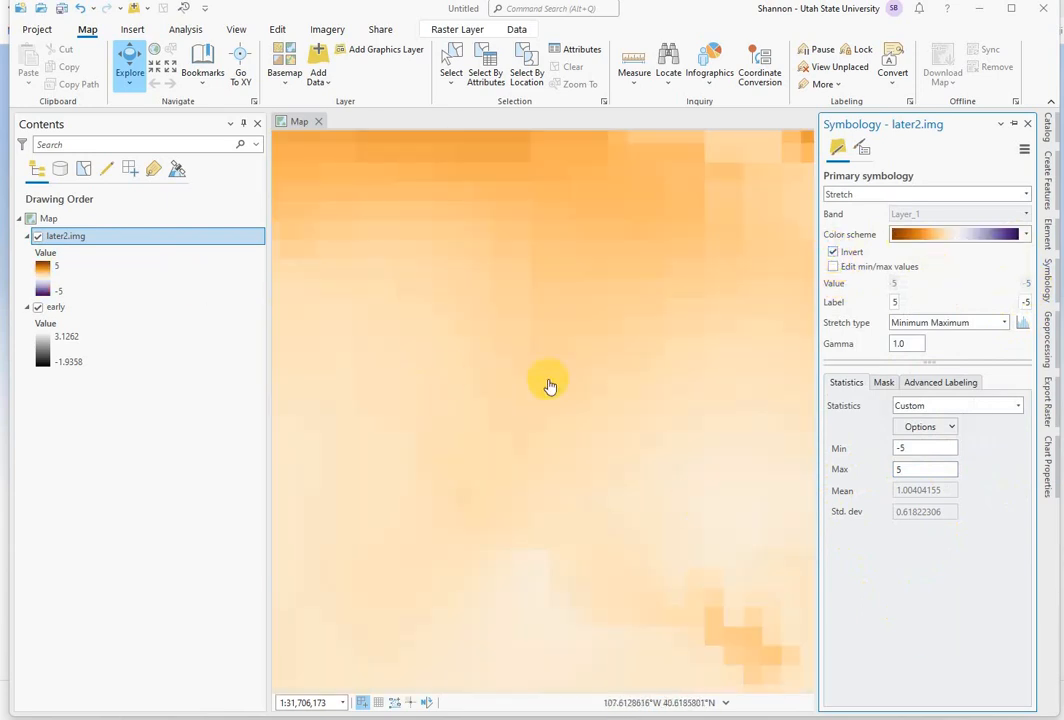
{"action": "scroll", "coordinate": [549, 386], "scroll_direction": "down", "scroll_amount": 5}
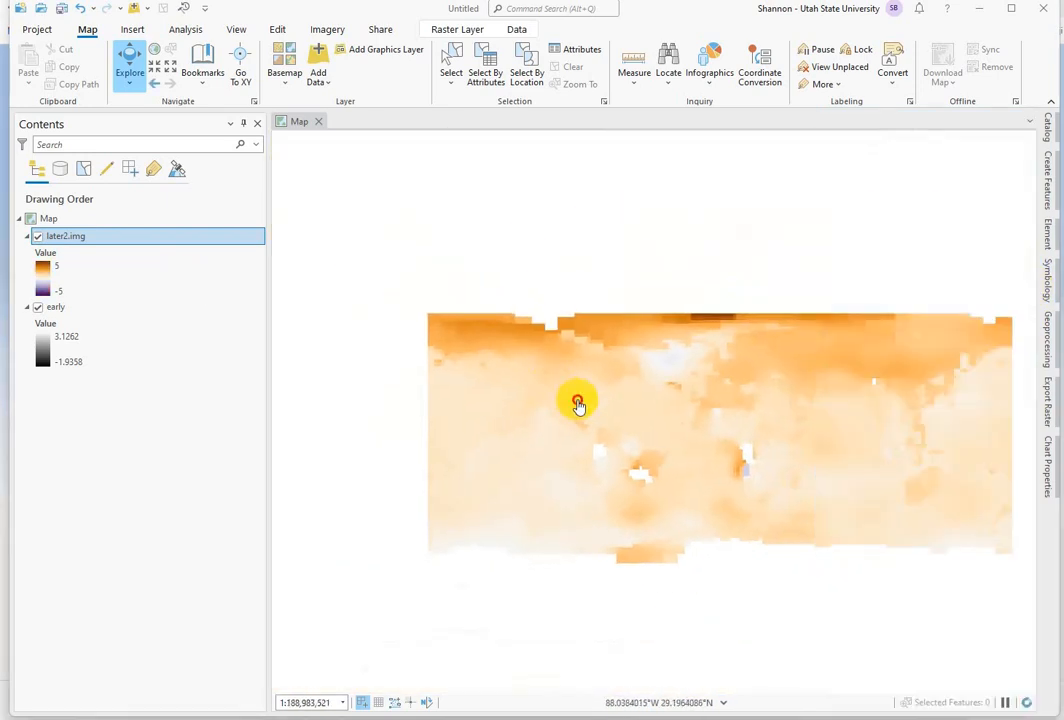
- Examine the later2.img pixel values at two spots in the pale area of the North Atlantic
{"action": "left_click_drag", "start_coordinate": [578, 405], "coordinate": [451, 302]}
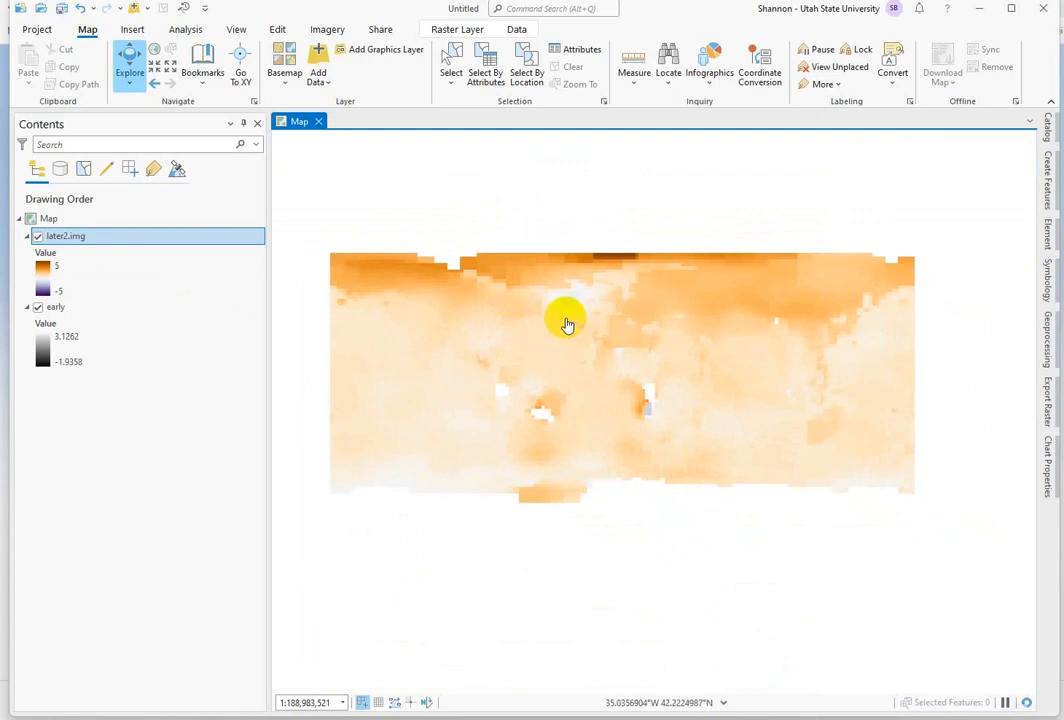
{"action": "scroll", "coordinate": [566, 325], "scroll_direction": "up", "scroll_amount": 1}
{"action": "scroll", "coordinate": [566, 325], "scroll_direction": "up", "scroll_amount": 3}
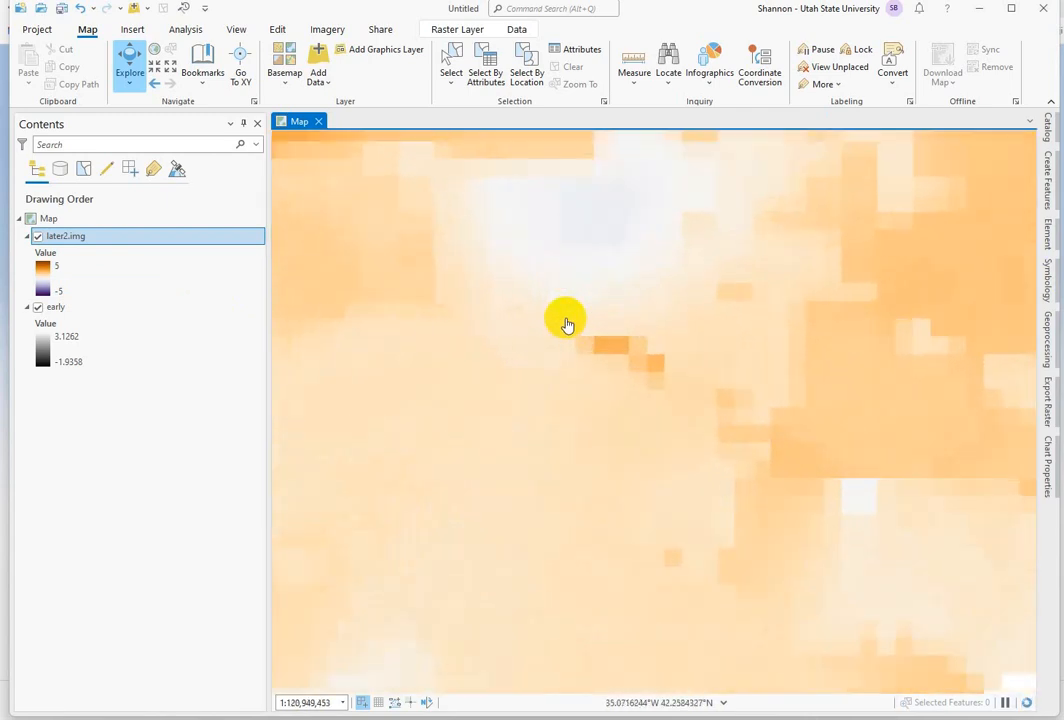
{"action": "left_click", "coordinate": [570, 196]}
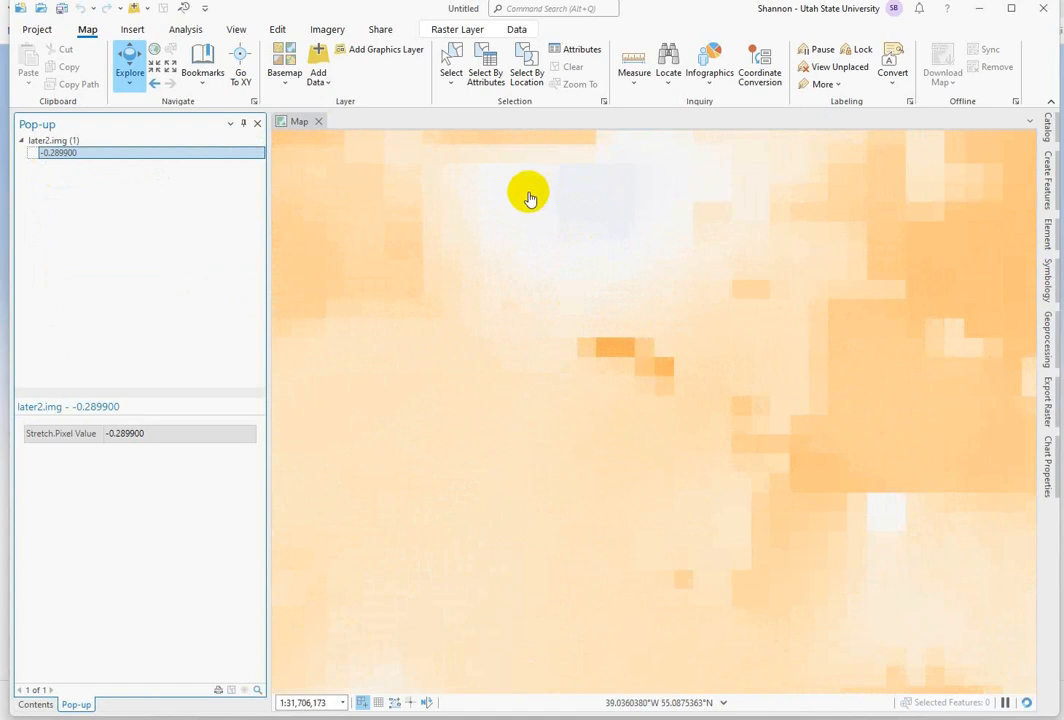
{"action": "left_click", "coordinate": [493, 201]}
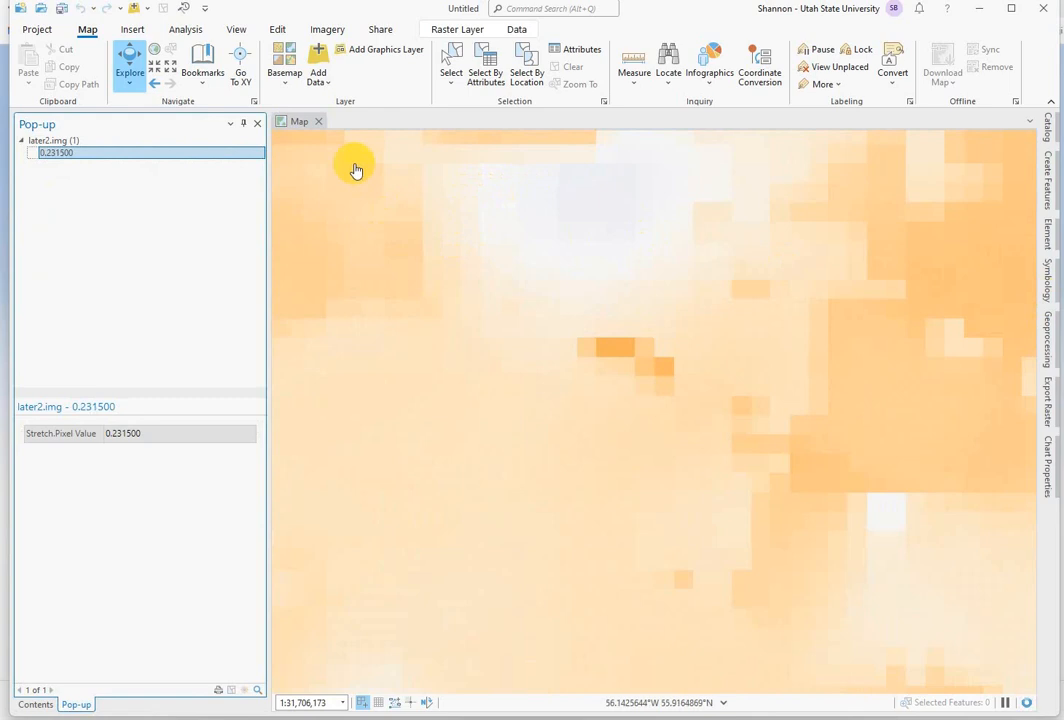
{"action": "left_click", "coordinate": [256, 123]}
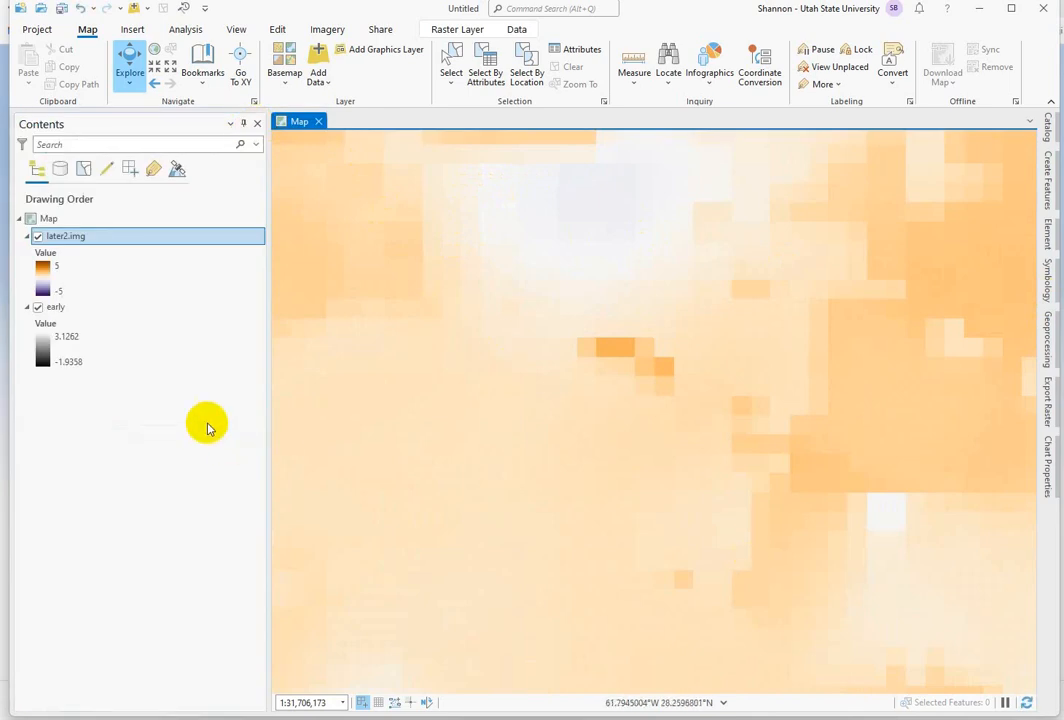
- Apply the diverging orange-to-purple colour scheme to the early layer and invert it
{"action": "left_click", "coordinate": [64, 306]}
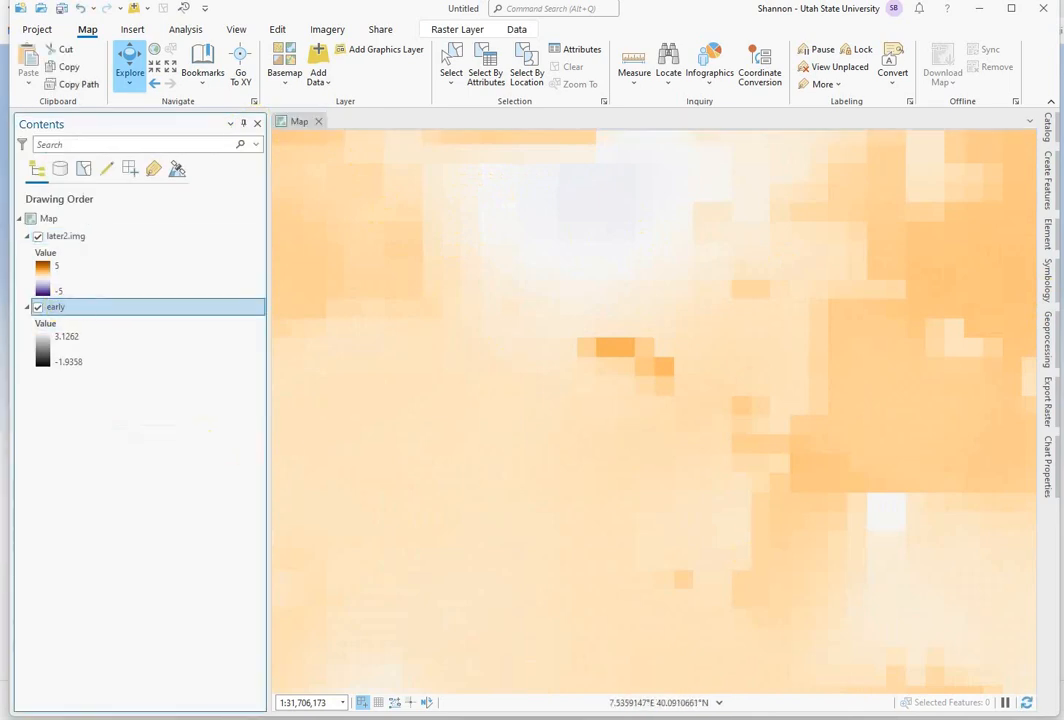
{"action": "left_click", "coordinate": [1049, 287]}
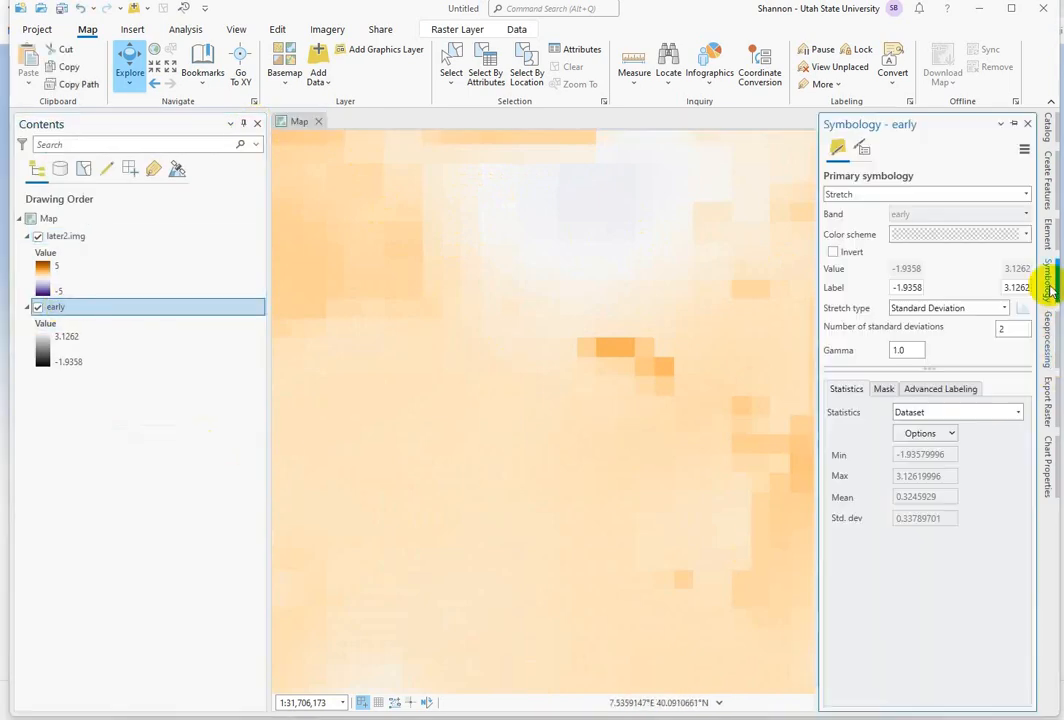
{"action": "left_click", "coordinate": [1025, 242]}
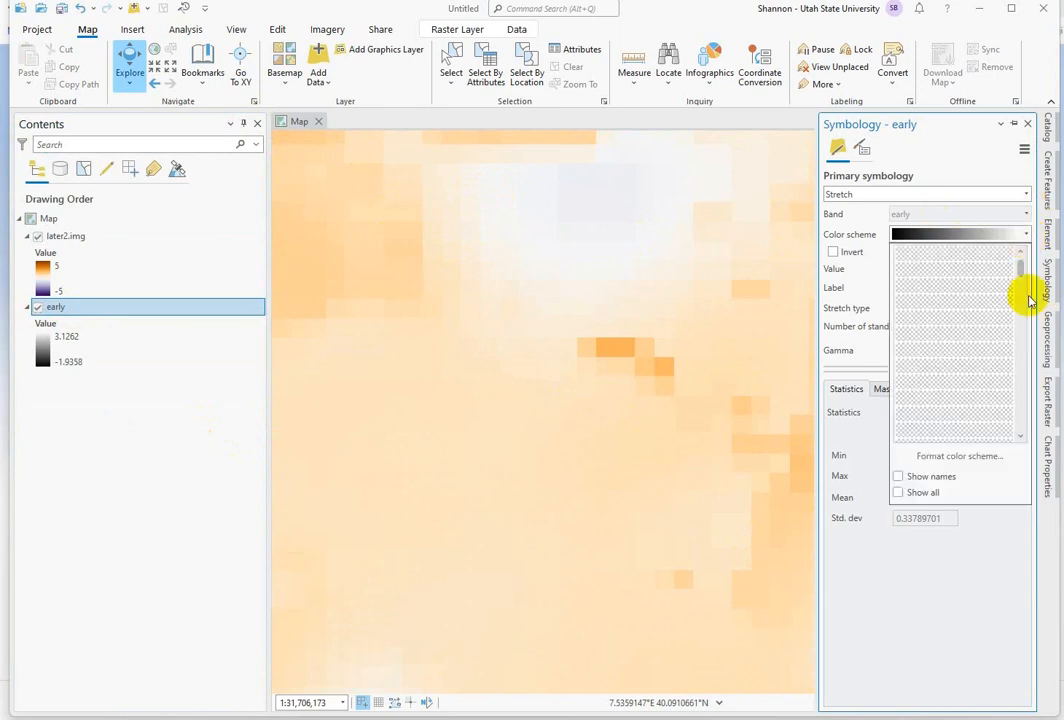
{"action": "scroll", "coordinate": [1024, 330], "scroll_direction": "down", "scroll_amount": 3}
{"action": "scroll", "coordinate": [1024, 388], "scroll_direction": "up", "scroll_amount": 1}
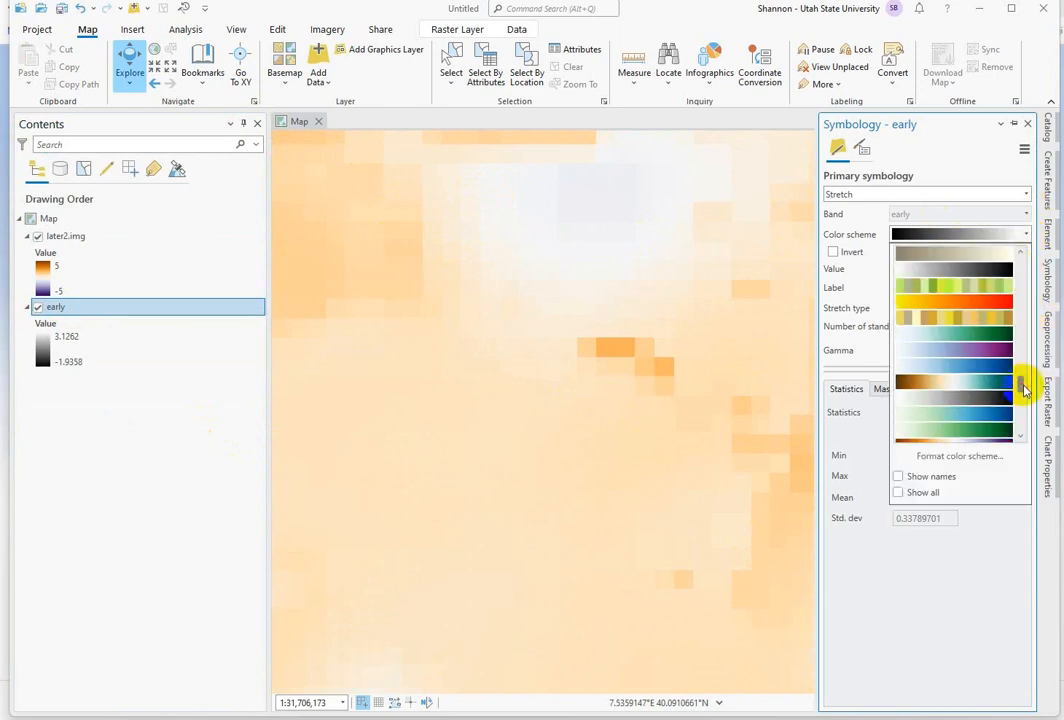
{"action": "left_click", "coordinate": [1023, 415]}
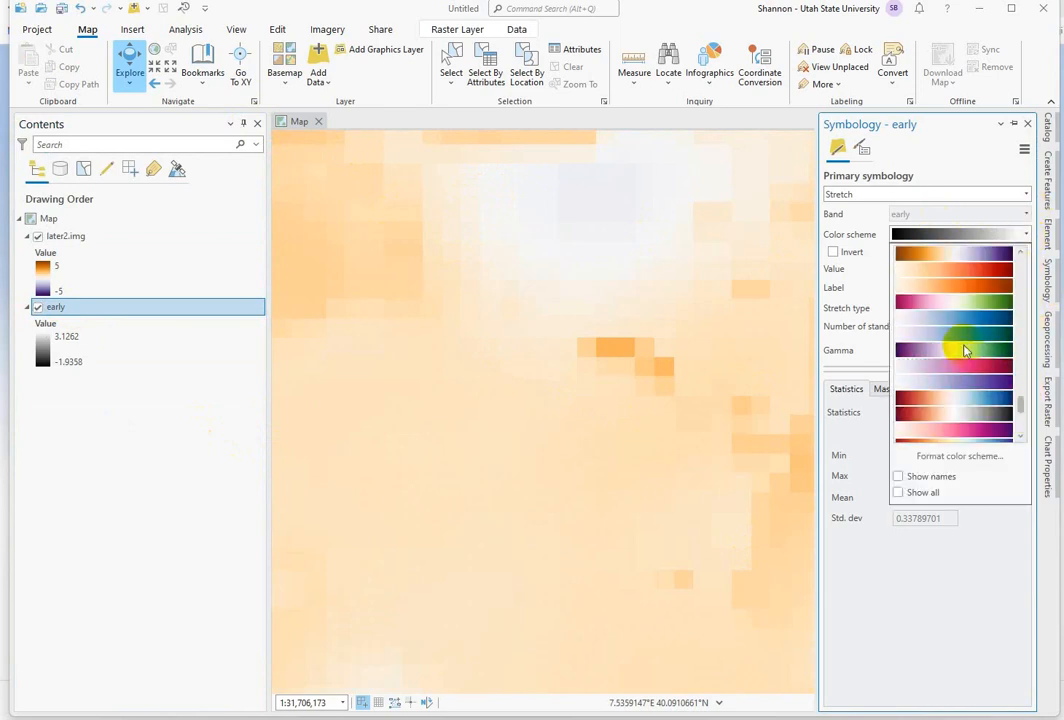
{"action": "left_click", "coordinate": [952, 253]}
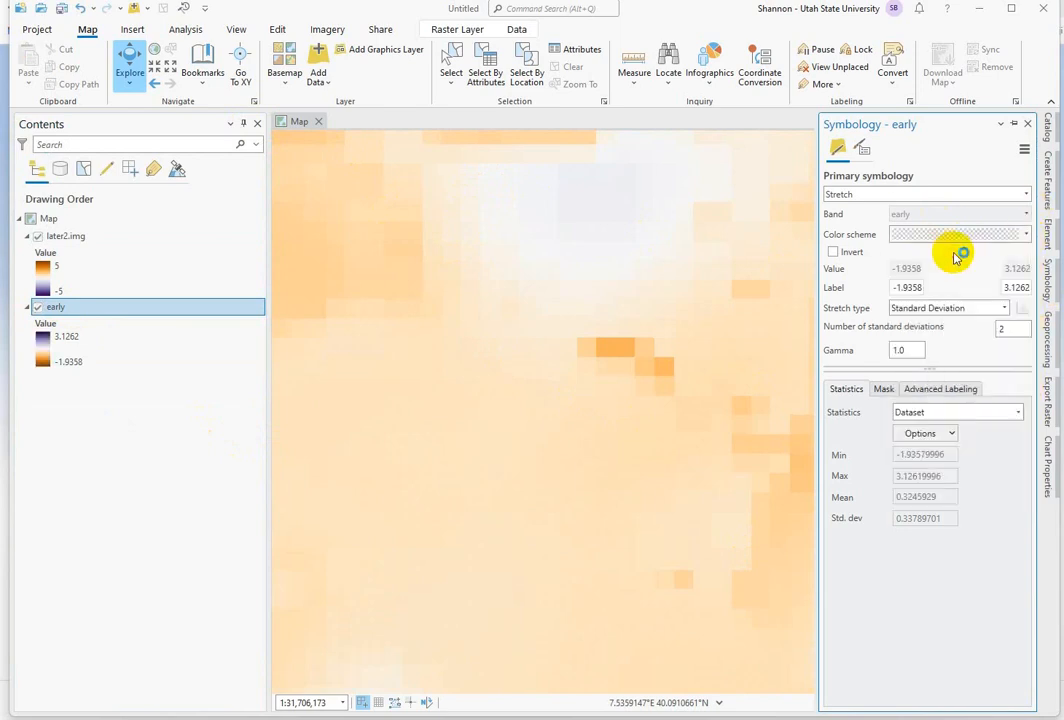
{"action": "left_click", "coordinate": [834, 252]}
- Give the early layer custom statistics with a minimum of -5 and a maximum of 5, using the Minimum Maximum stretch type
{"action": "left_click", "coordinate": [1018, 412]}
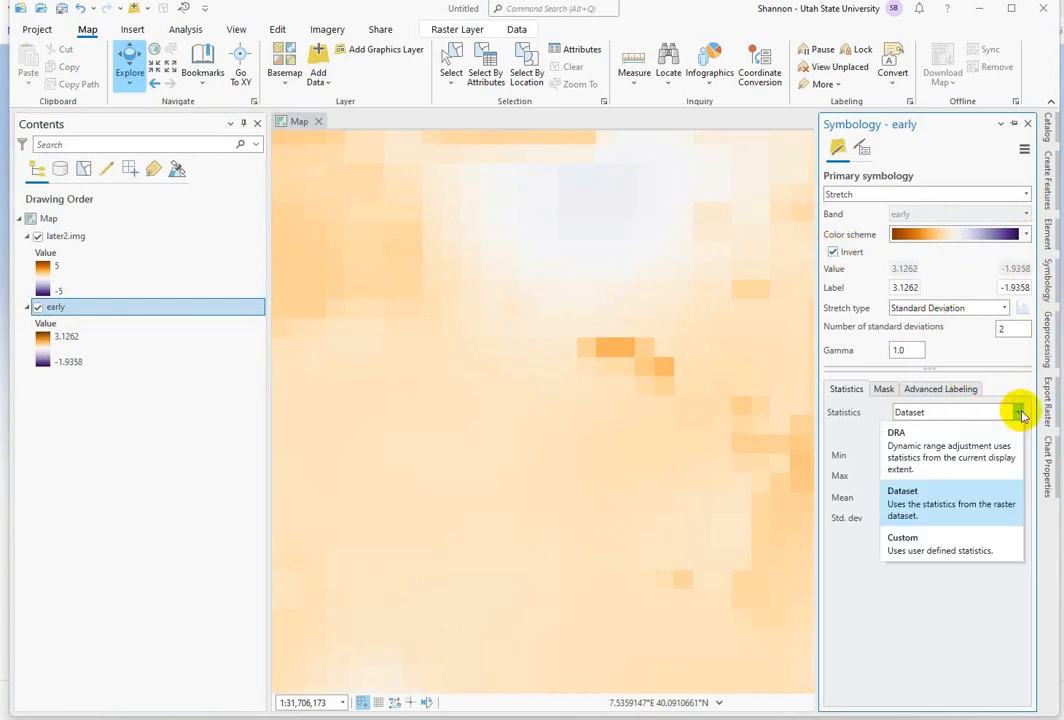
{"action": "left_click", "coordinate": [974, 546]}
{"action": "left_click_drag", "start_coordinate": [951, 455], "coordinate": [890, 458]}
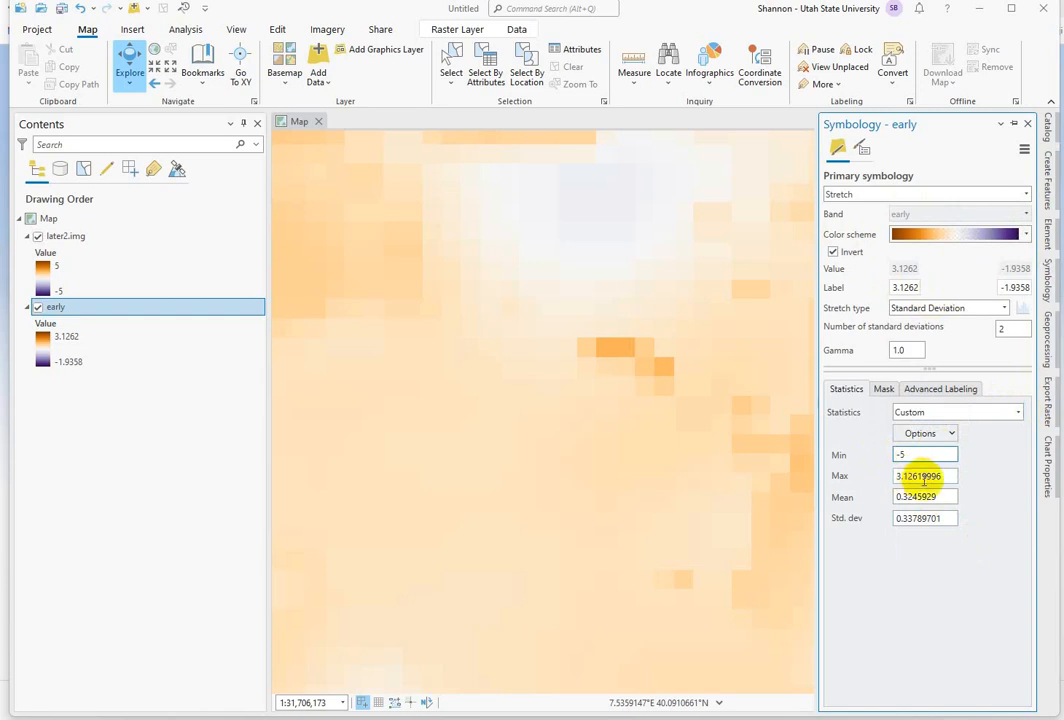
{"action": "left_click_drag", "start_coordinate": [944, 476], "coordinate": [885, 475]}
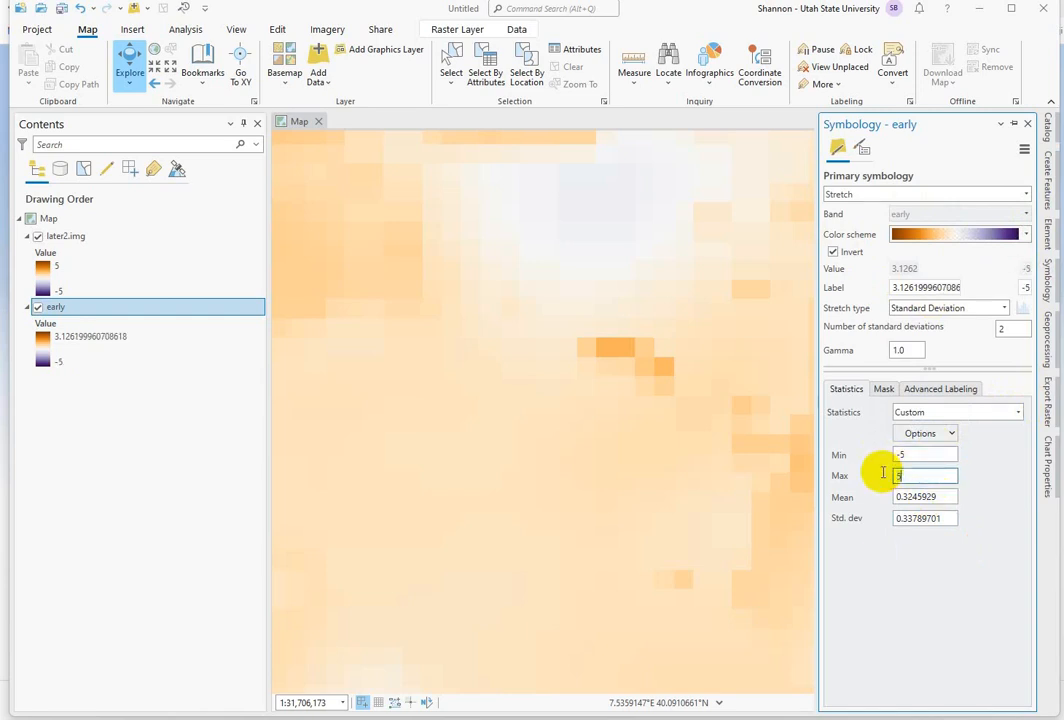
{"action": "type", "text": "5"}
{"action": "left_click", "coordinate": [950, 672]}
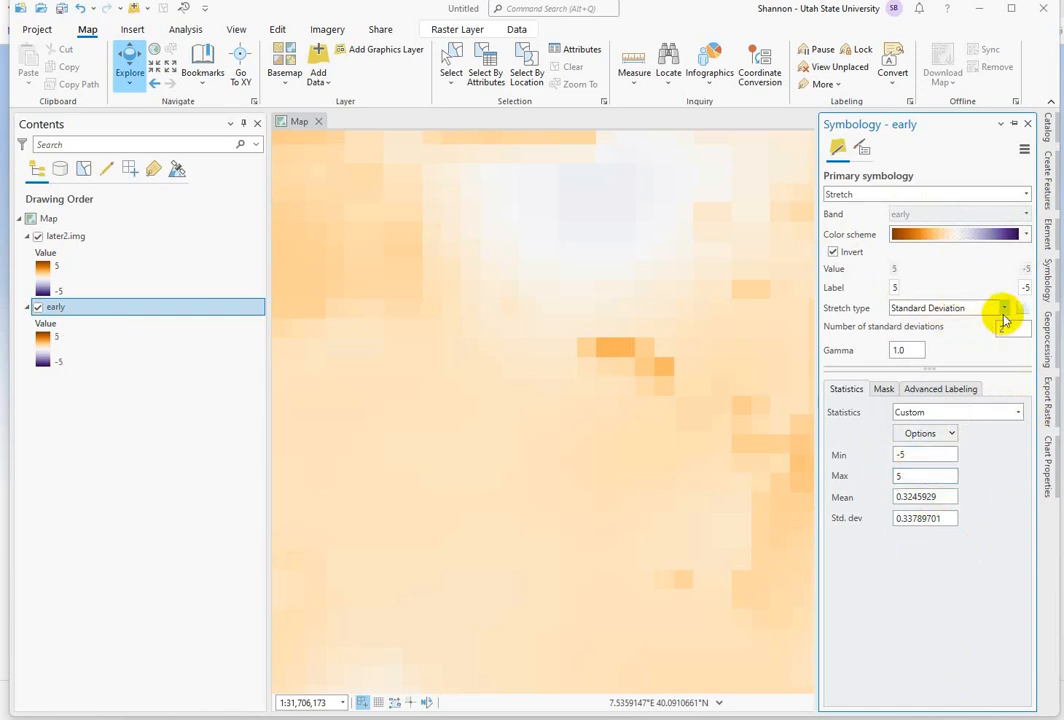
{"action": "left_click", "coordinate": [1004, 310]}
{"action": "left_click", "coordinate": [912, 406]}
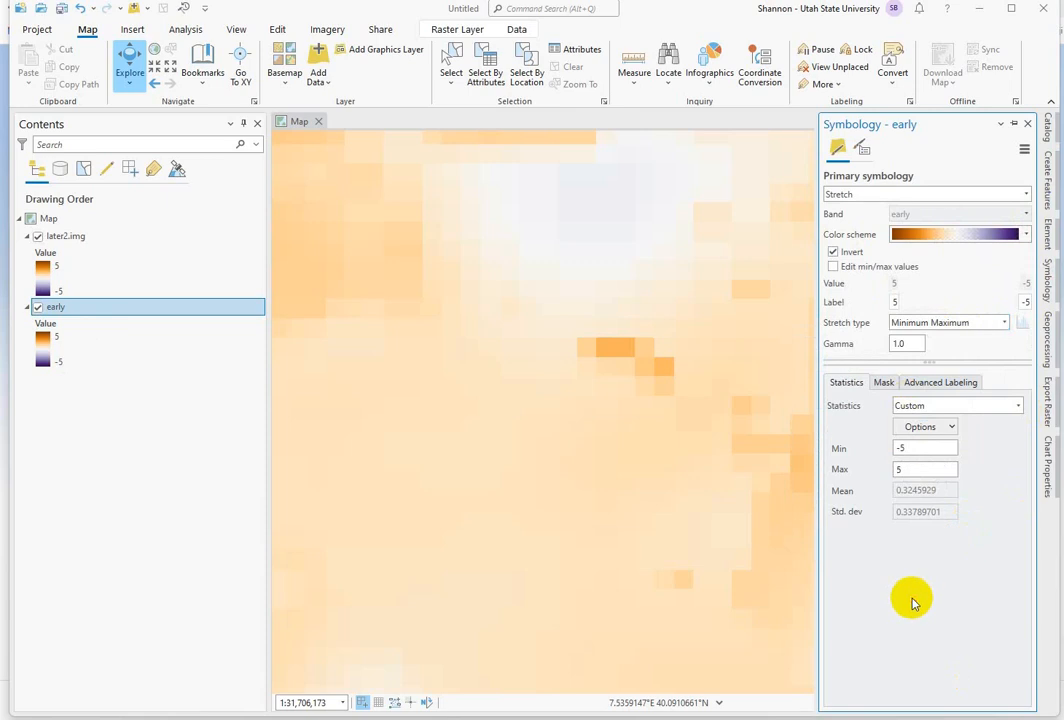
- Hide the later2.img layer and view the full extent of the early raster
{"action": "left_click", "coordinate": [38, 236]}
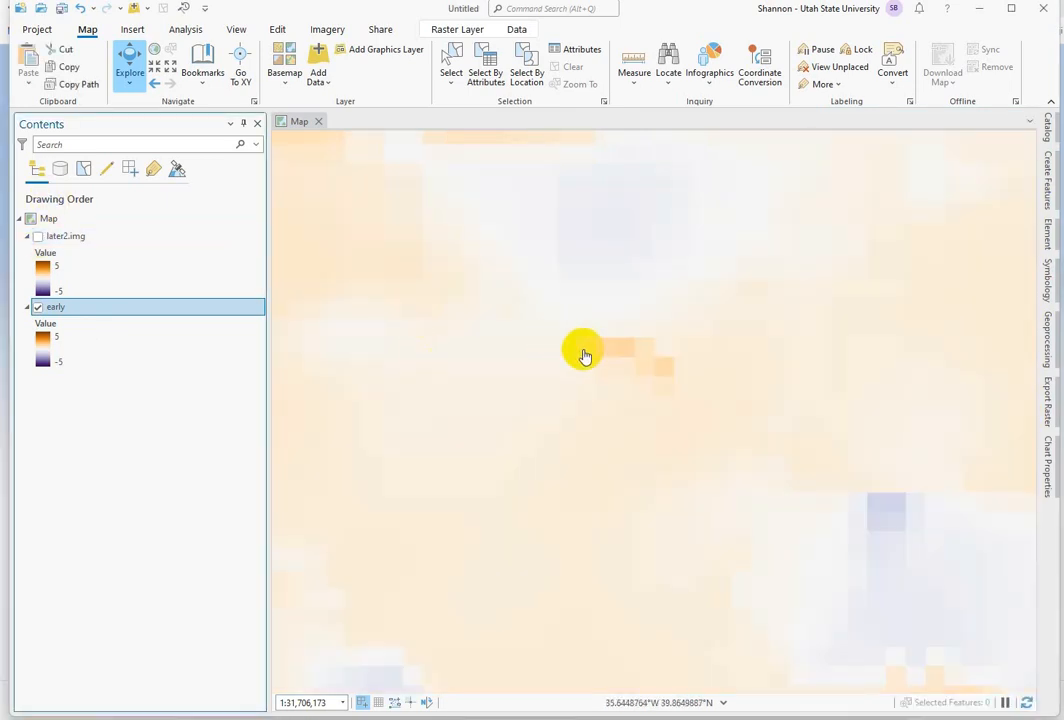
{"action": "scroll", "coordinate": [627, 370], "scroll_direction": "down", "scroll_amount": 2}
{"action": "scroll", "coordinate": [627, 370], "scroll_direction": "down", "scroll_amount": 2}
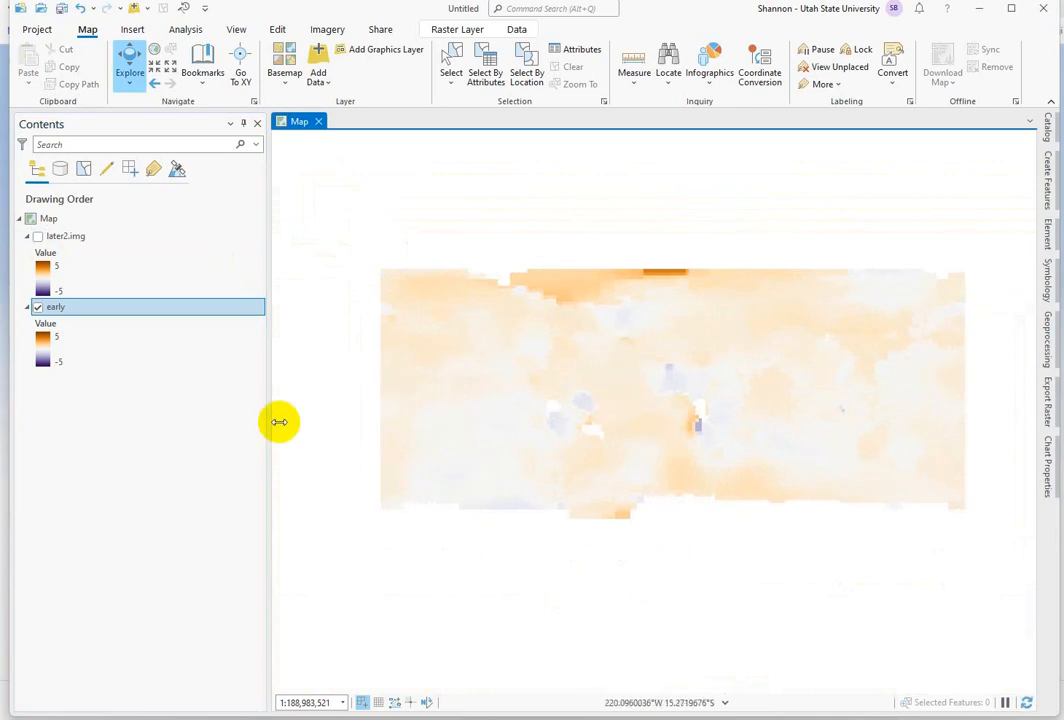
- Save the later2.img layer as the layer file later2.lyrx in the Downloads folder
{"action": "right_click", "coordinate": [62, 240]}
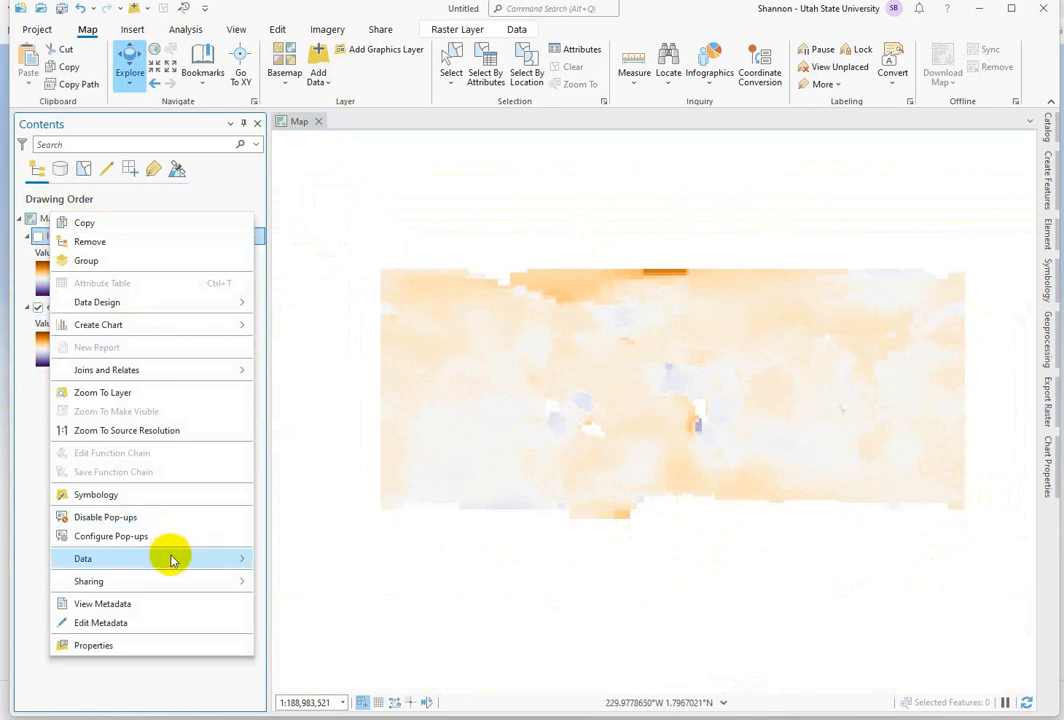
{"action": "mouse_move", "coordinate": [172, 562]}
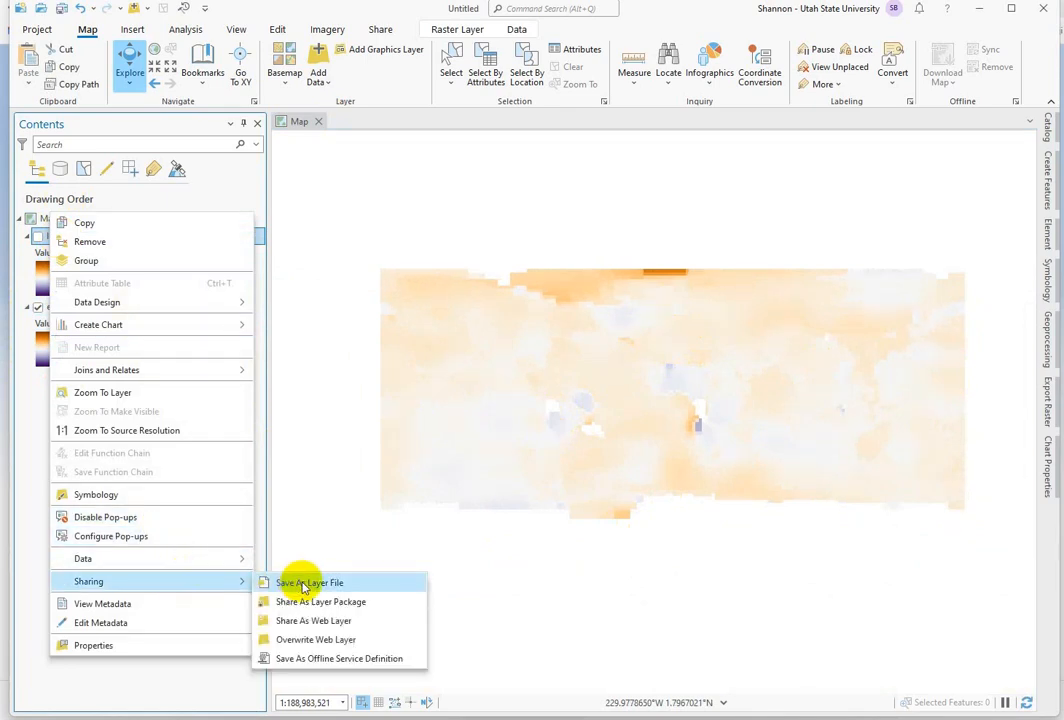
{"action": "left_click", "coordinate": [305, 583]}
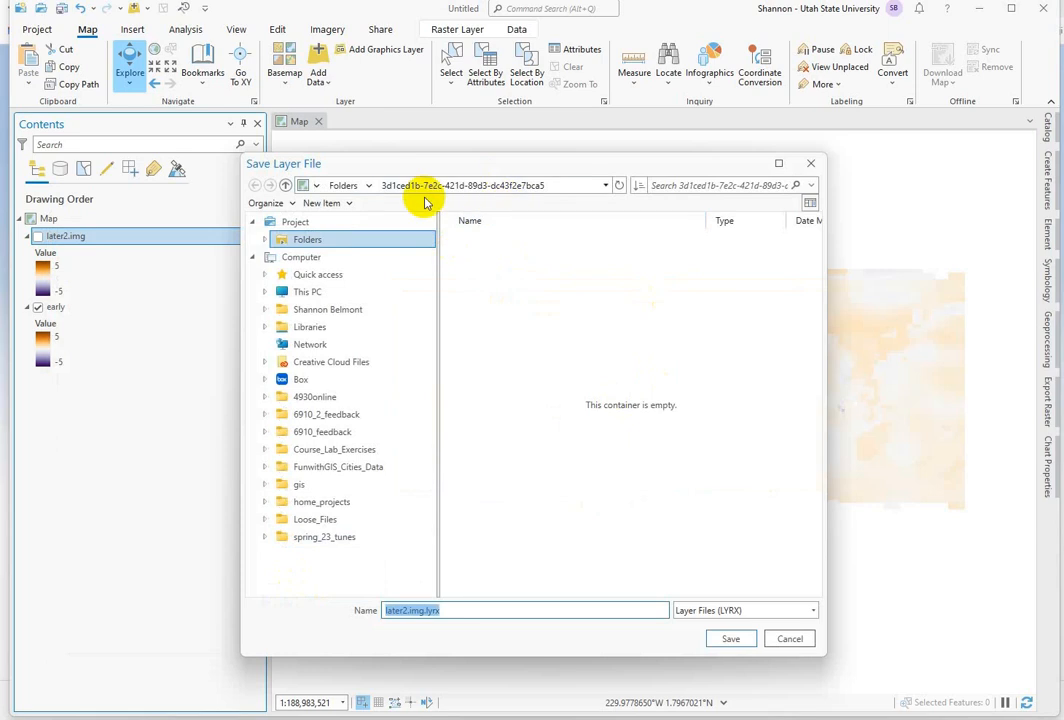
{"action": "left_click", "coordinate": [307, 292]}
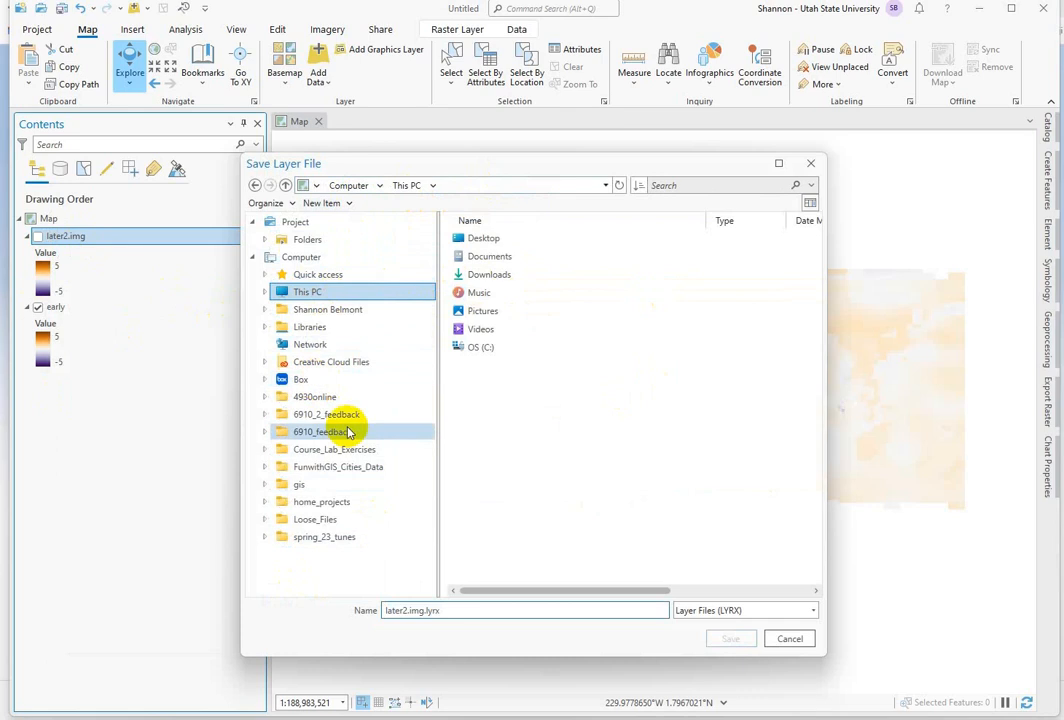
{"action": "double_click", "coordinate": [473, 274]}
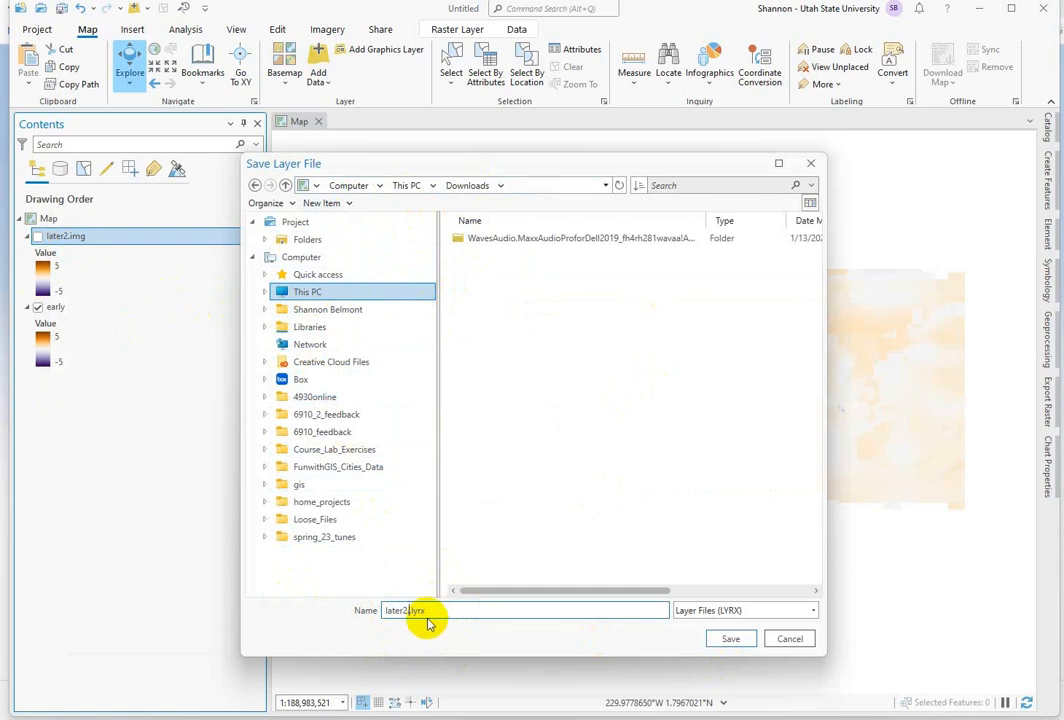
{"action": "left_click", "coordinate": [722, 641]}
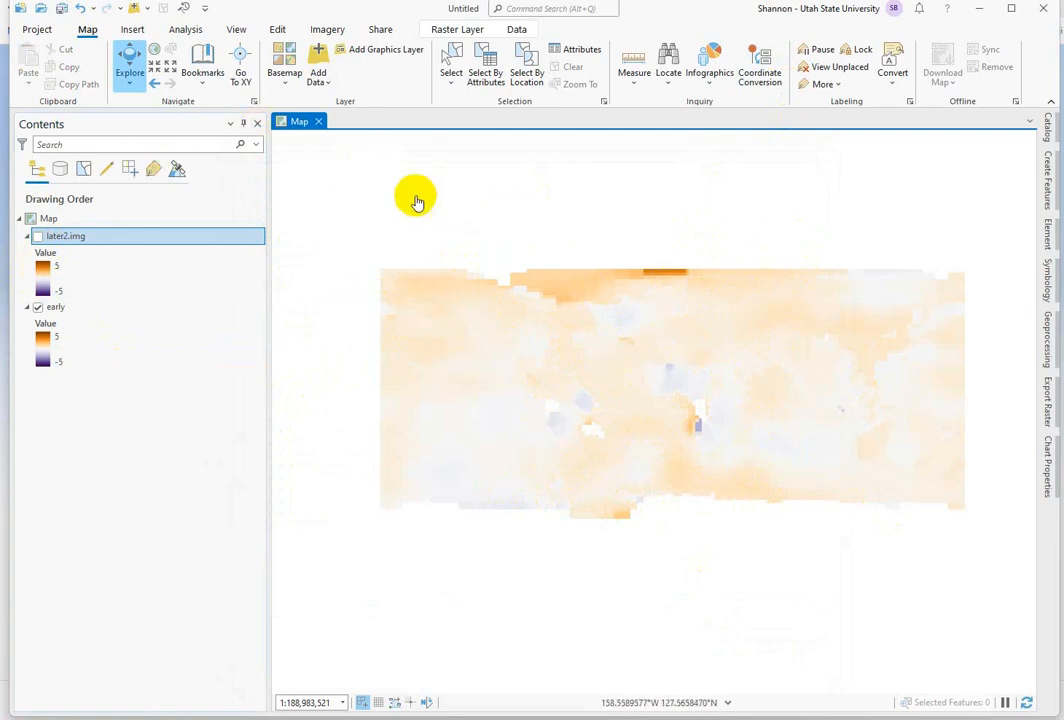
- Search ArcGIS Online for "world boundaries" and add the World Countries (Generalized) feature layer to the map
{"action": "left_click", "coordinate": [318, 55]}
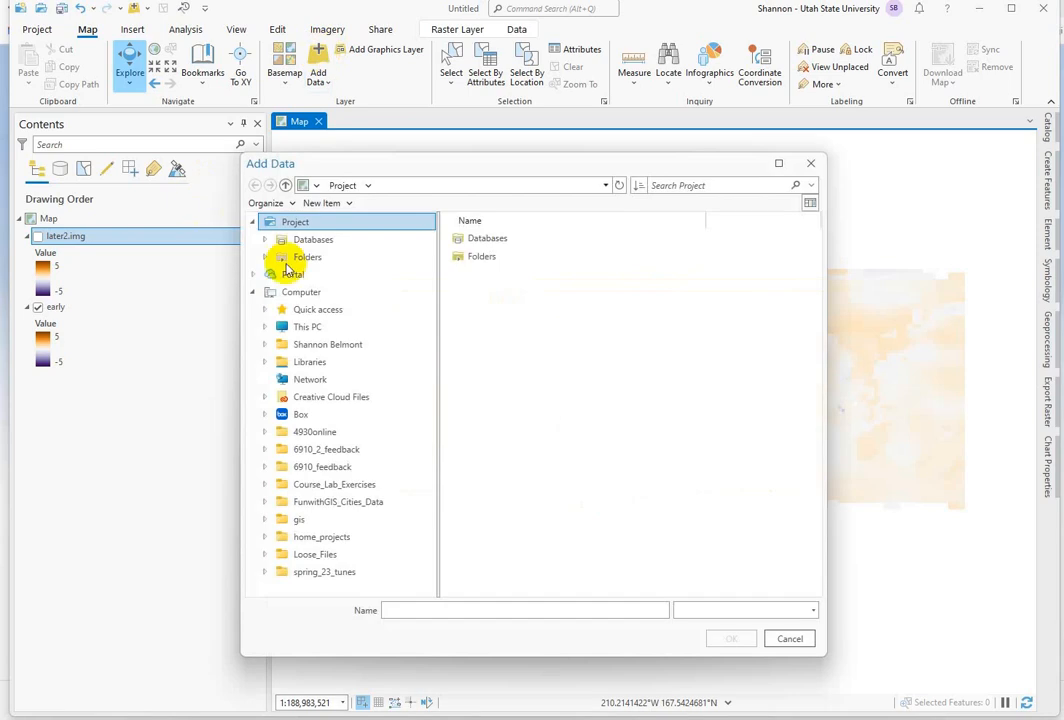
{"action": "left_click", "coordinate": [280, 270]}
{"action": "left_click", "coordinate": [321, 364]}
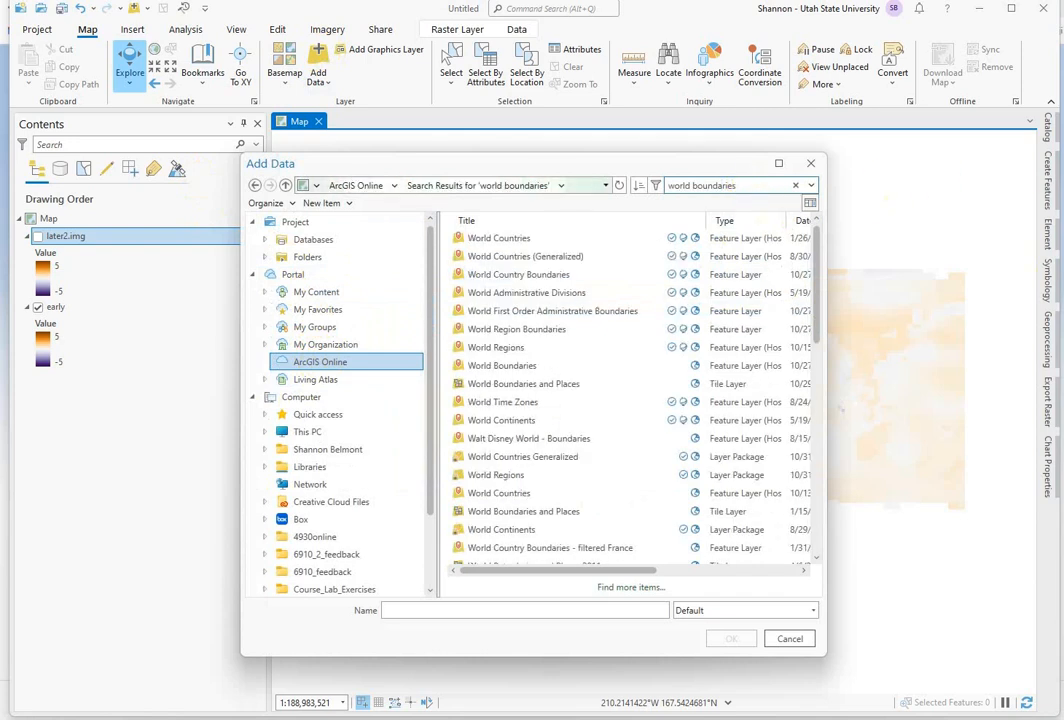
{"action": "left_click", "coordinate": [470, 256]}
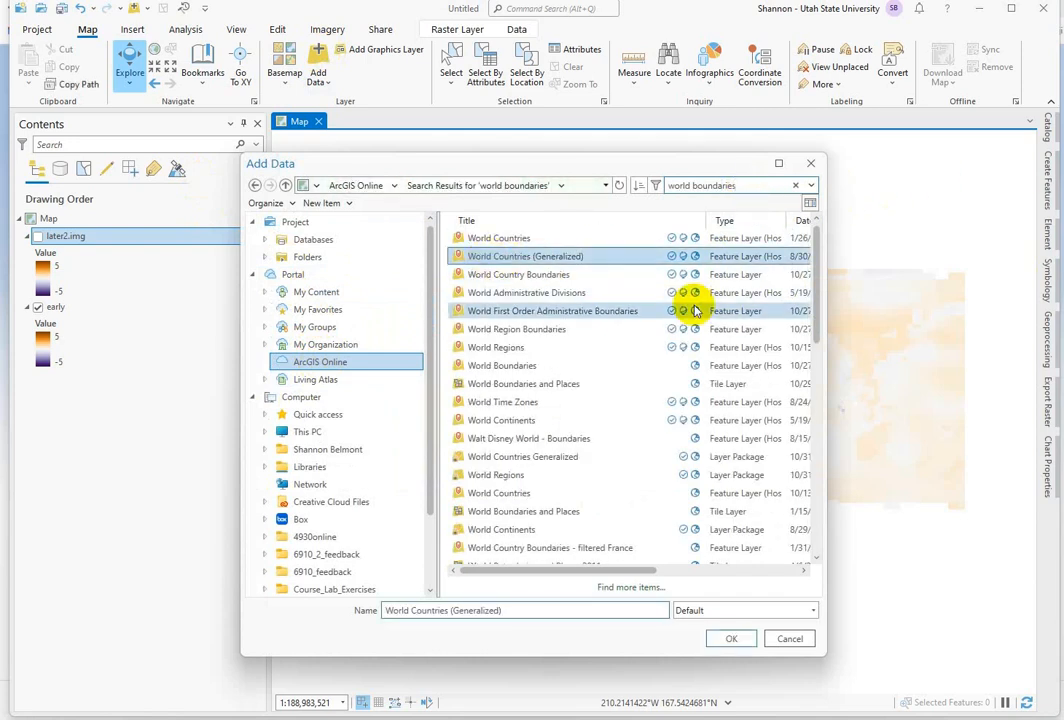
{"action": "left_click", "coordinate": [728, 639]}
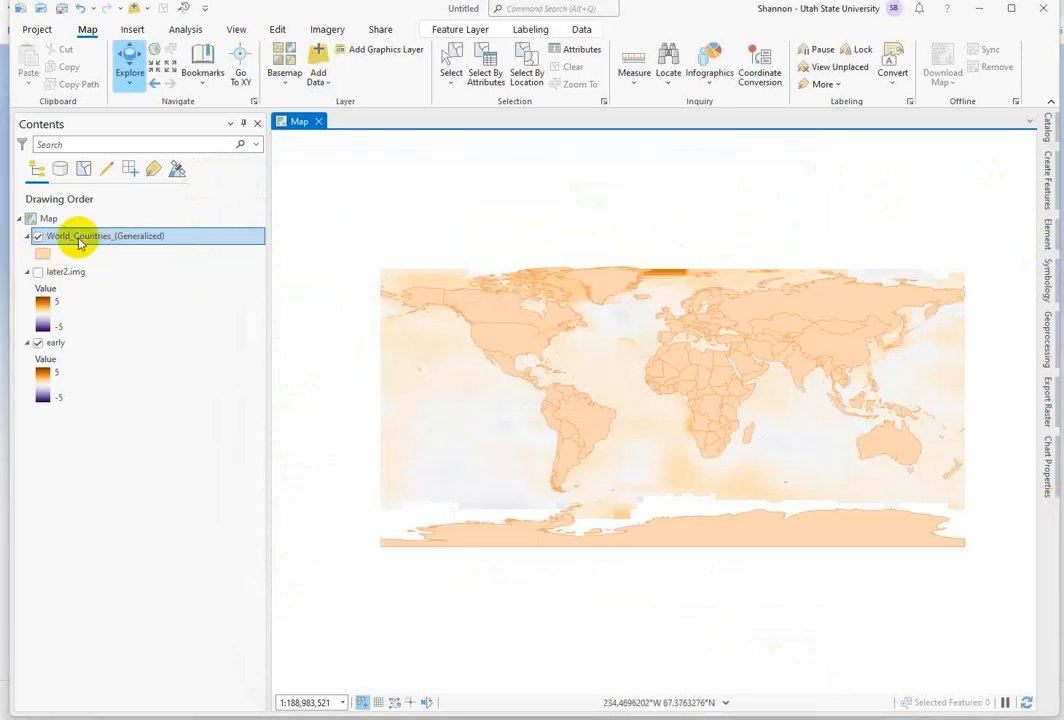
- Symbolize the World_Countries_(Generalized) layer with the first unfilled black outline symbol from the ArcGIS 2D style
{"action": "right_click", "coordinate": [70, 235]}
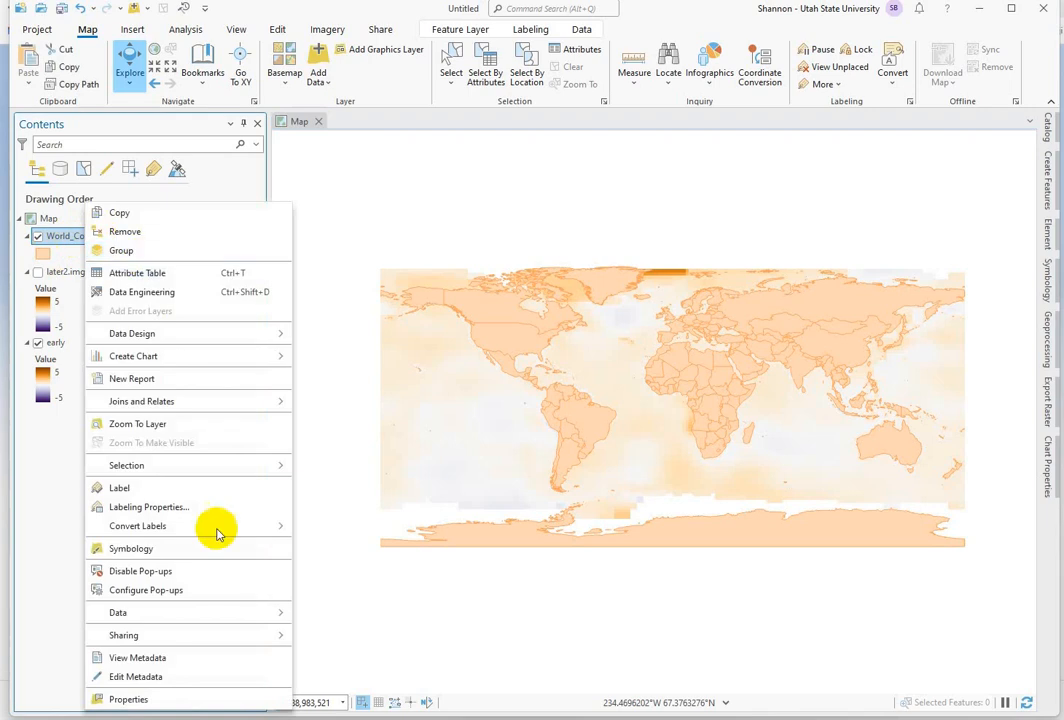
{"action": "left_click", "coordinate": [178, 548]}
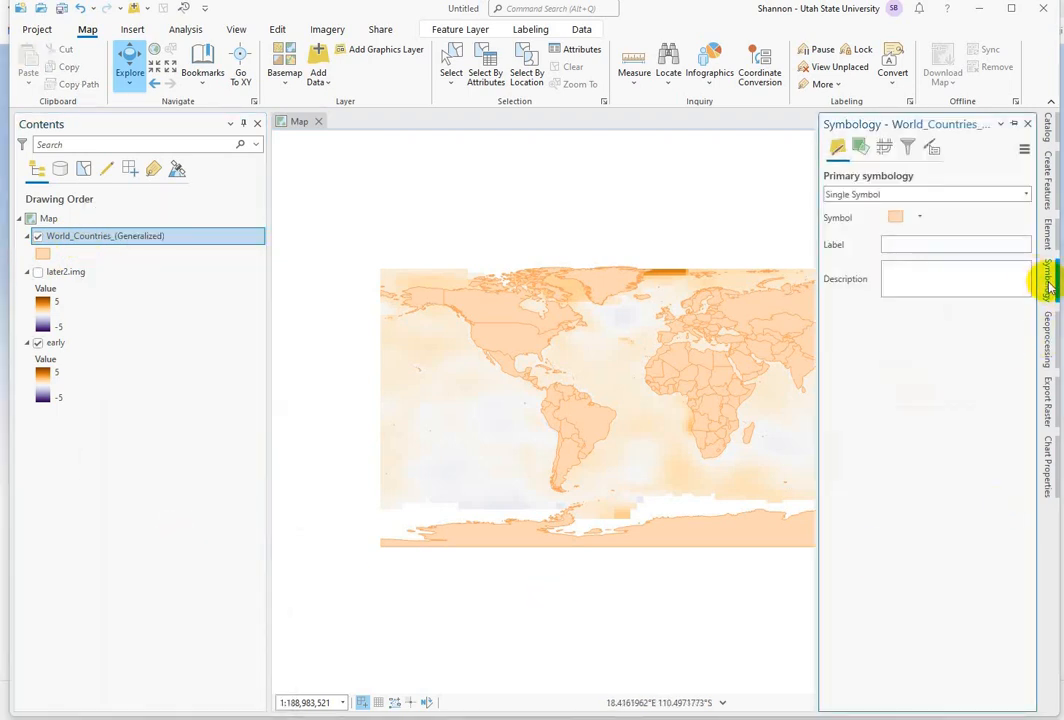
{"action": "left_click", "coordinate": [894, 217]}
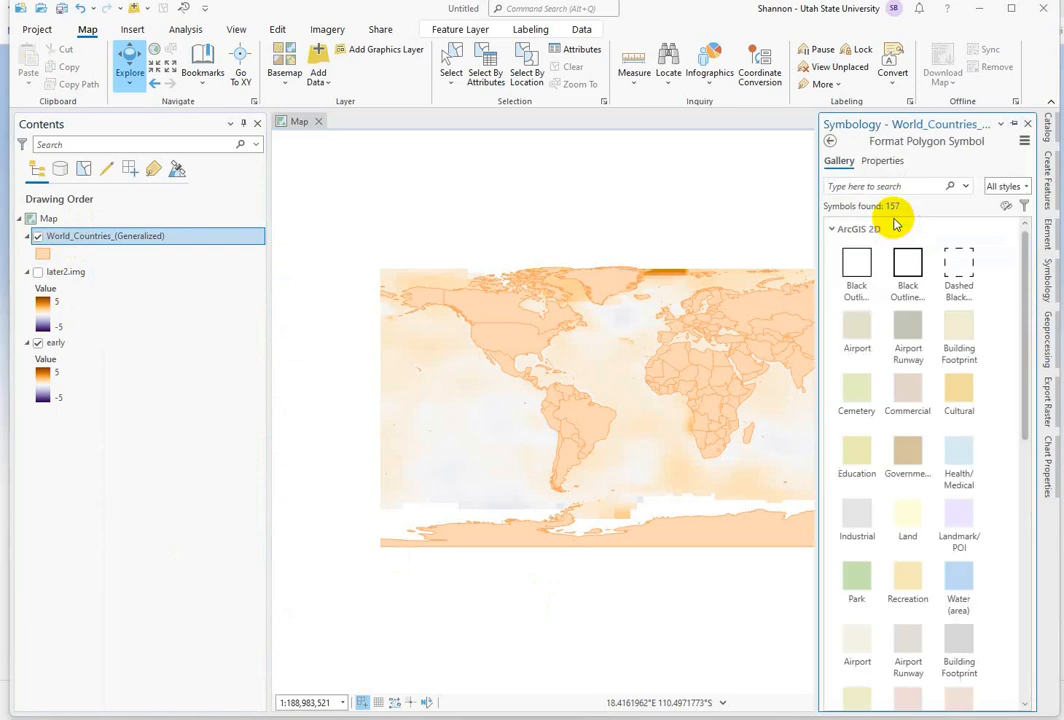
{"action": "left_click", "coordinate": [861, 260]}
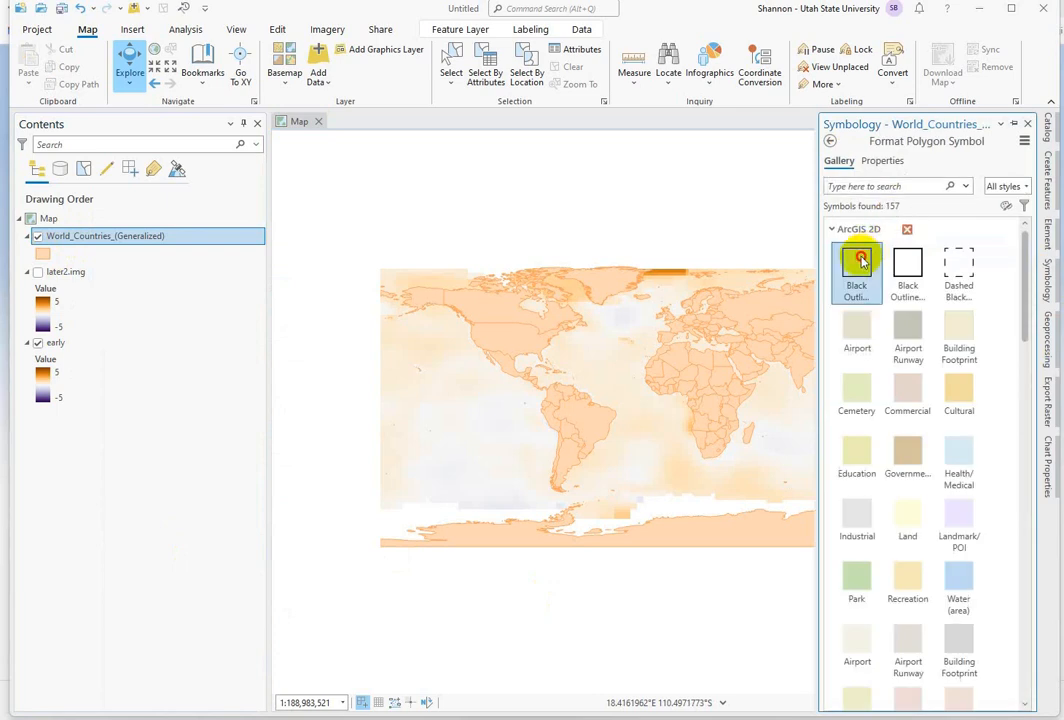
- Change the outline colour of the country boundaries to a medium-dark gray and apply it
{"action": "left_click", "coordinate": [880, 161]}
{"action": "left_click", "coordinate": [1016, 270]}
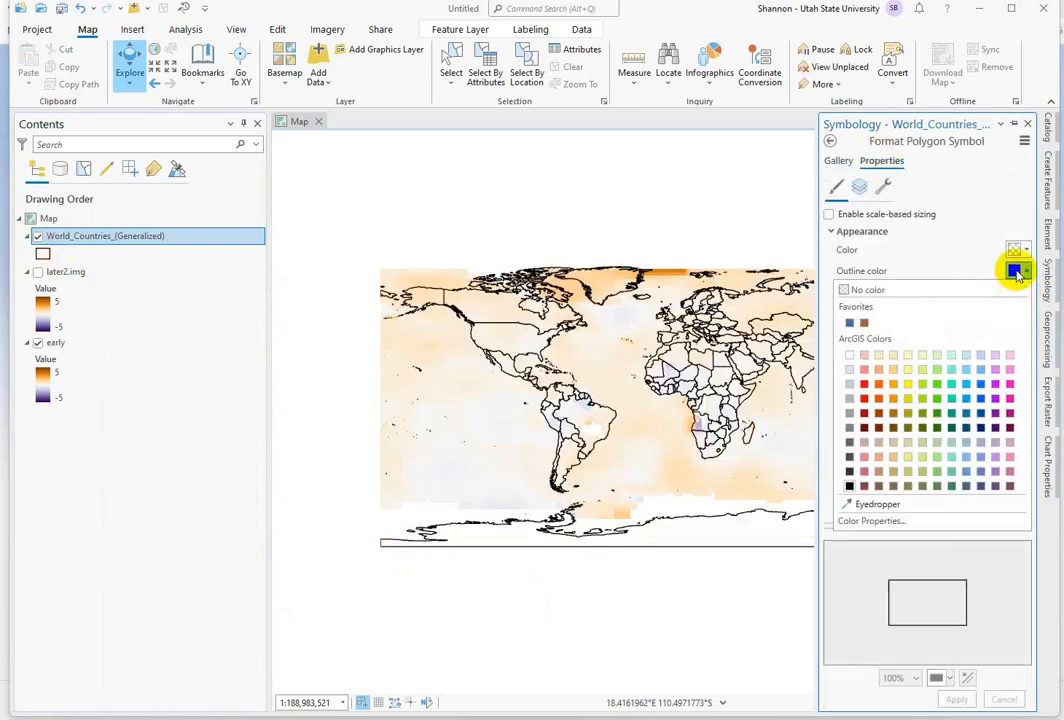
{"action": "left_click", "coordinate": [850, 428]}
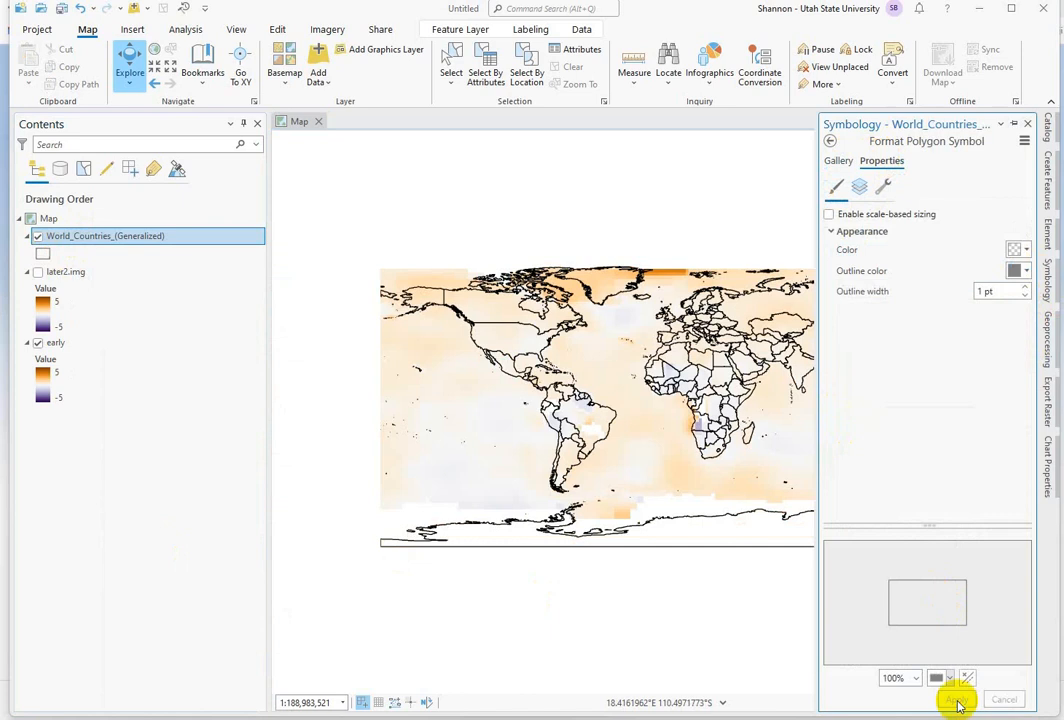
{"action": "left_click", "coordinate": [956, 701]}
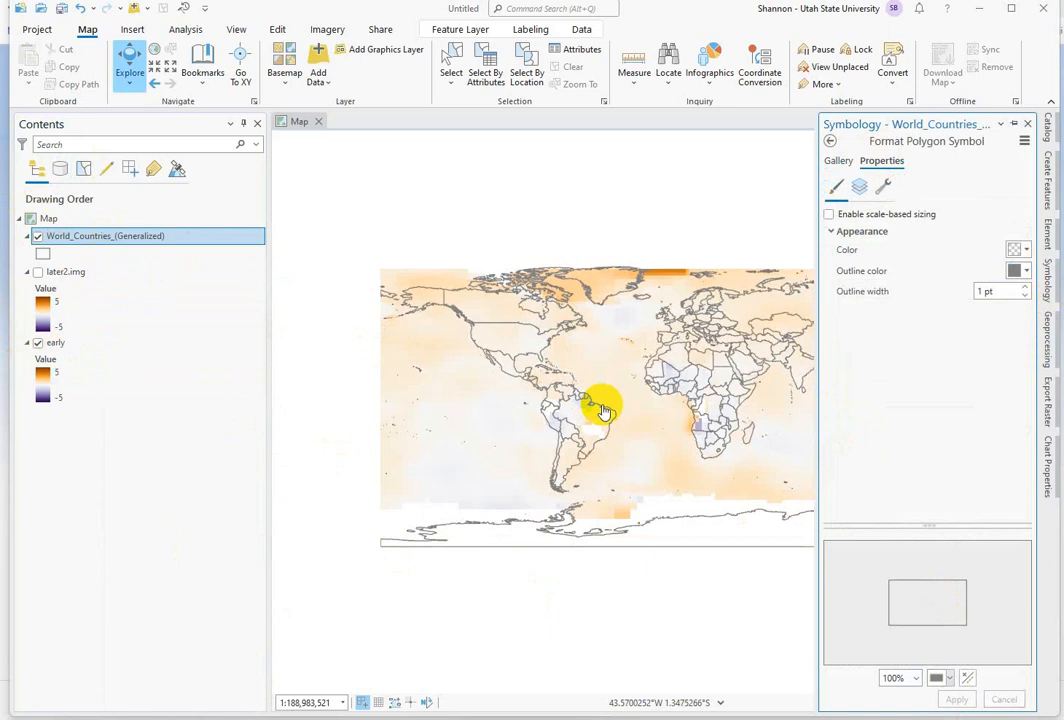
- Examine the gray country outlines over the early raster at several zoom levels, around South America and the Atlantic
{"action": "scroll", "coordinate": [603, 410], "scroll_direction": "up", "scroll_amount": 3}
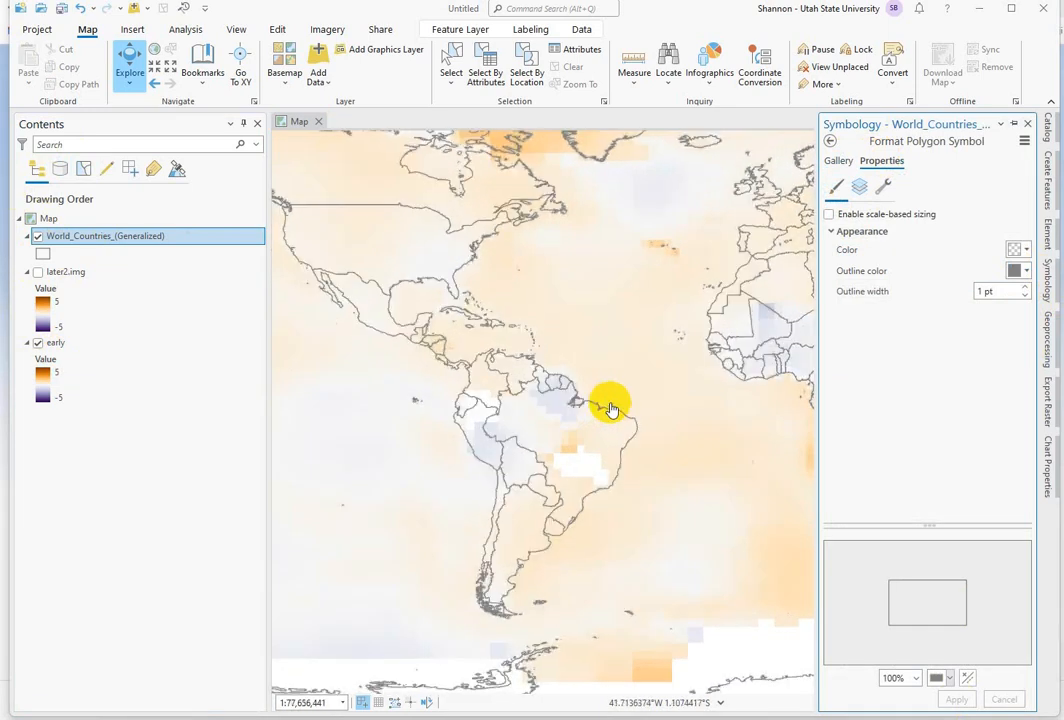
{"action": "scroll", "coordinate": [612, 410], "scroll_direction": "down", "scroll_amount": 8}
{"action": "scroll", "coordinate": [612, 410], "scroll_direction": "up", "scroll_amount": 9}
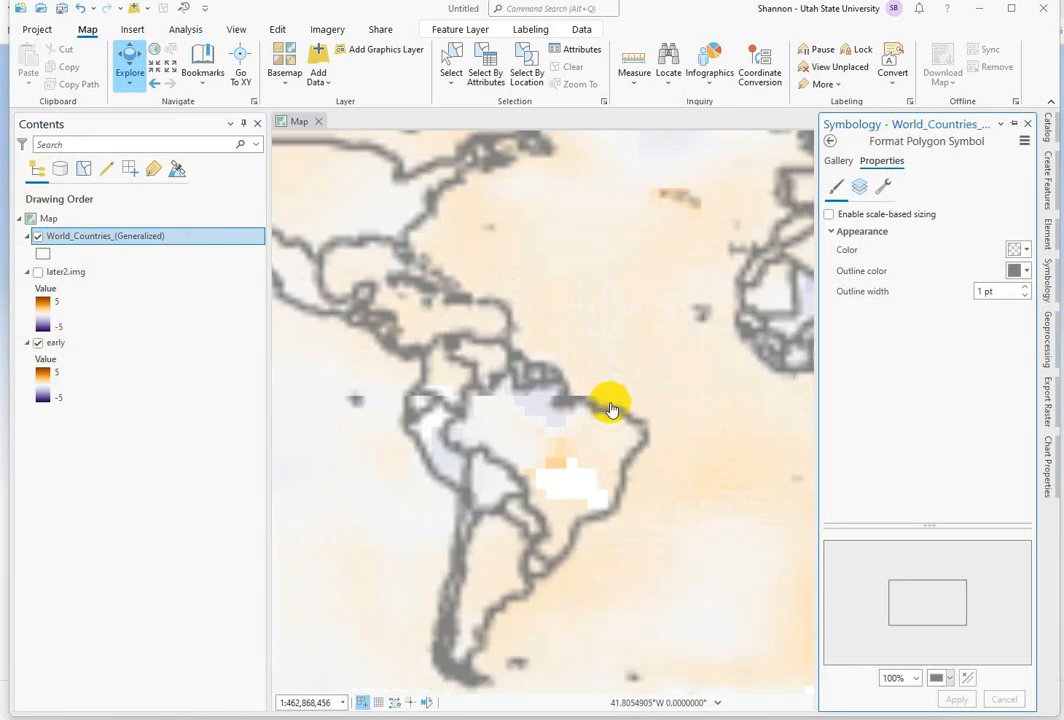
{"action": "scroll", "coordinate": [612, 410], "scroll_direction": "up", "scroll_amount": 2}
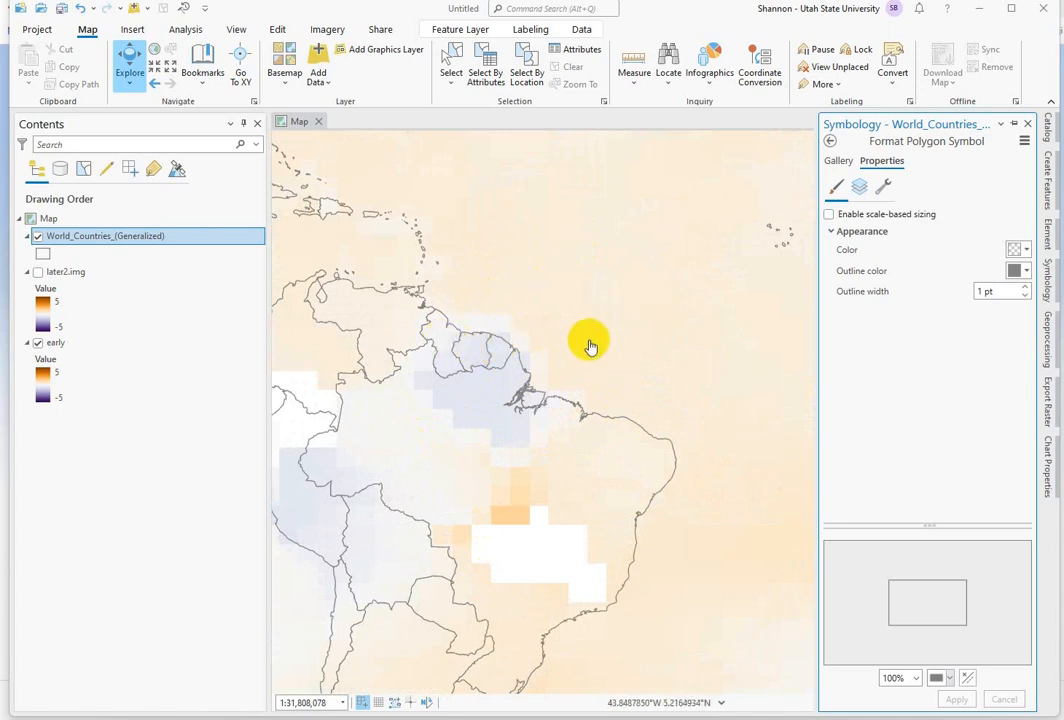
{"action": "scroll", "coordinate": [590, 345], "scroll_direction": "up", "scroll_amount": 3}
{"action": "scroll", "coordinate": [590, 345], "scroll_direction": "down", "scroll_amount": 5}
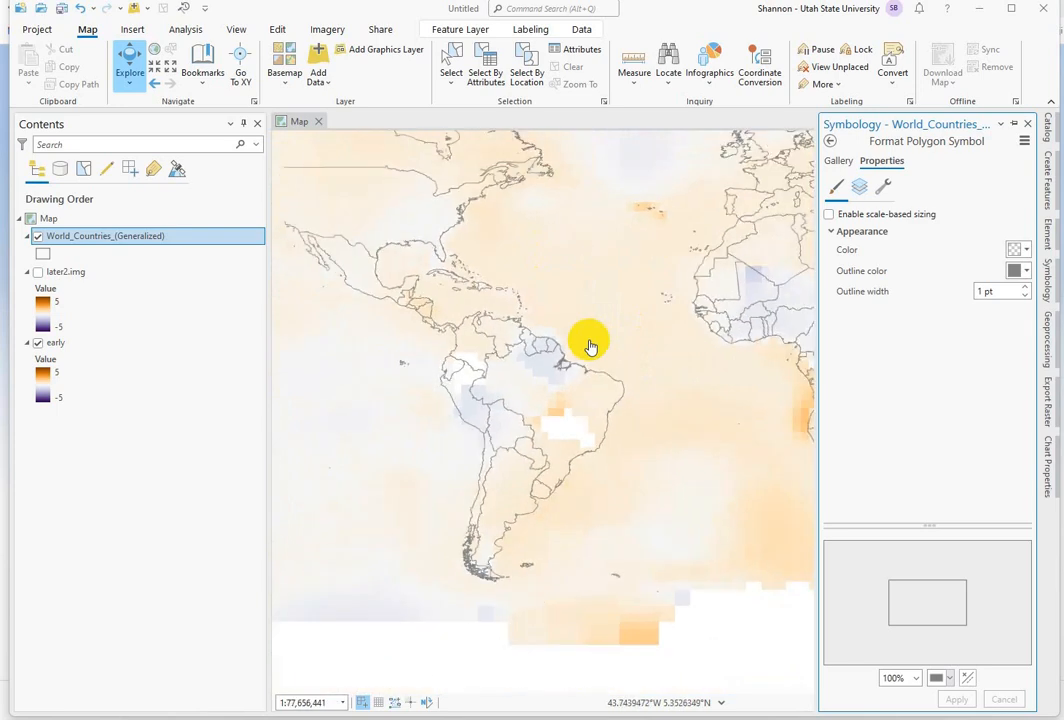
{"action": "scroll", "coordinate": [590, 345], "scroll_direction": "up", "scroll_amount": 4}
{"action": "scroll", "coordinate": [590, 345], "scroll_direction": "down", "scroll_amount": 5}
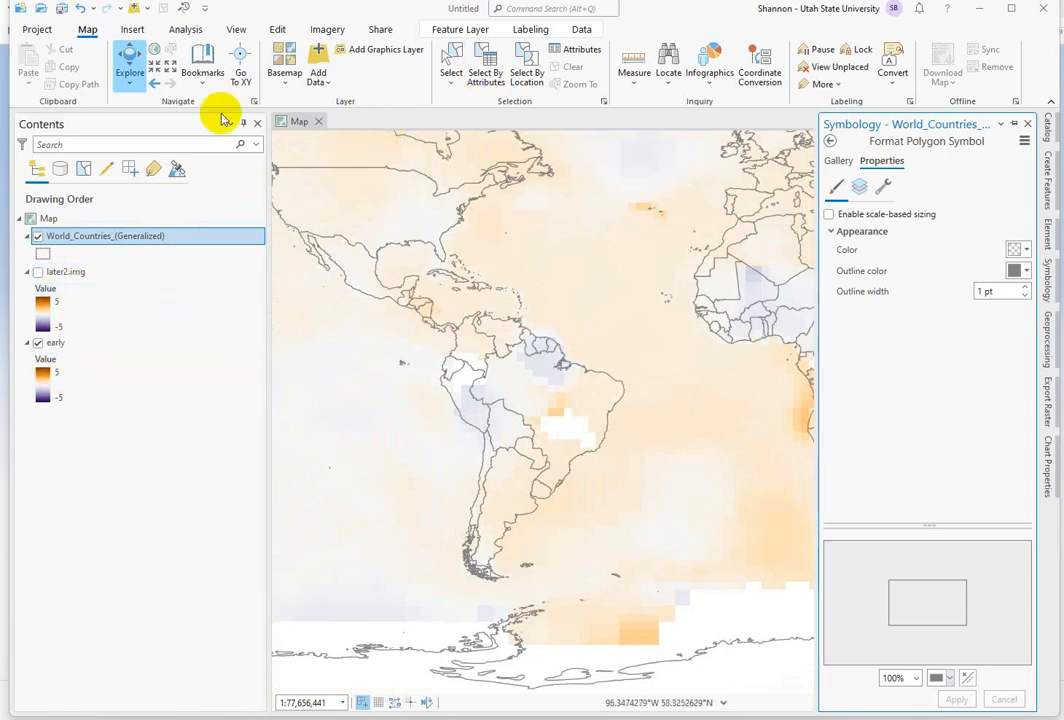
- Create a new map named early and copy the early raster layer from the original map into it
{"action": "left_click", "coordinate": [132, 29]}
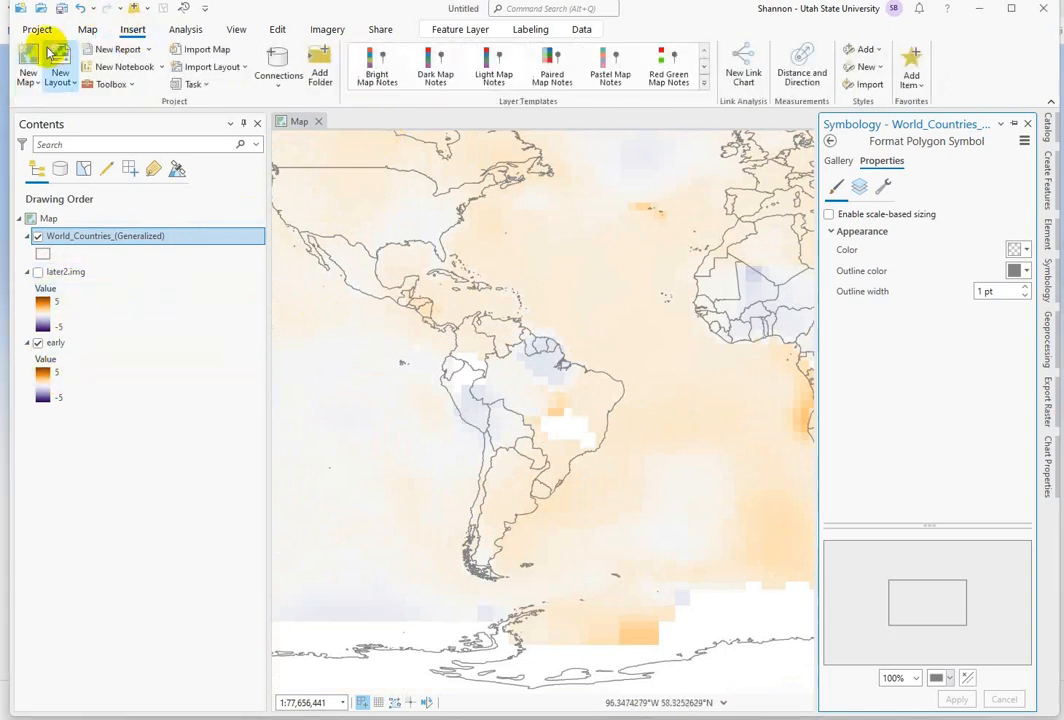
{"action": "left_click", "coordinate": [29, 59]}
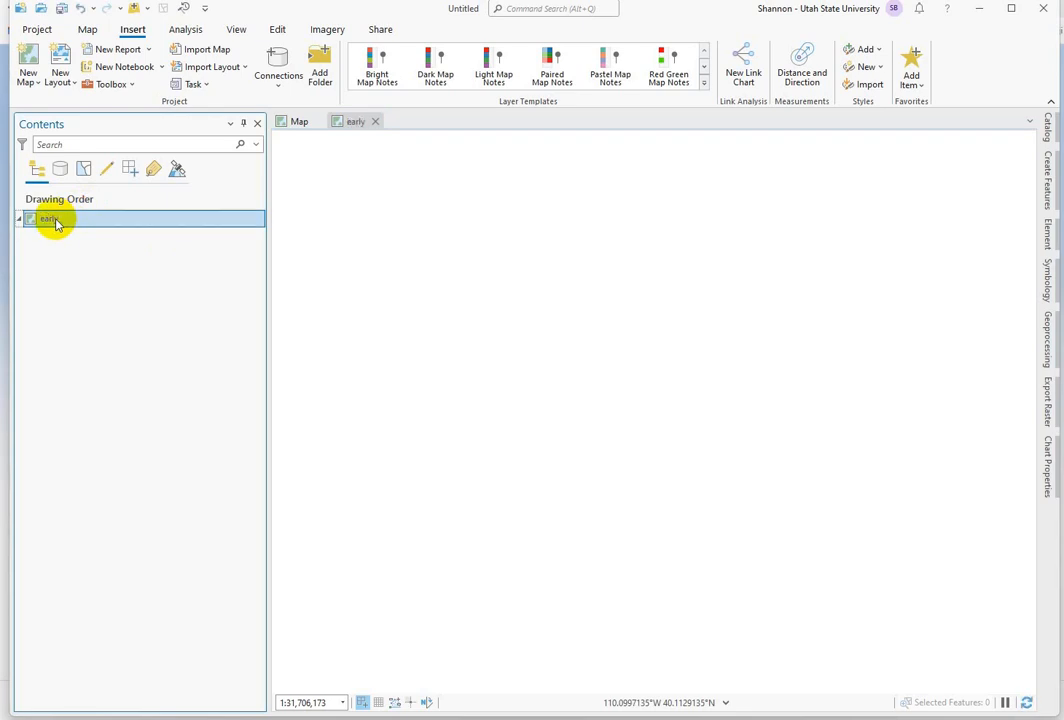
{"action": "left_click", "coordinate": [297, 121]}
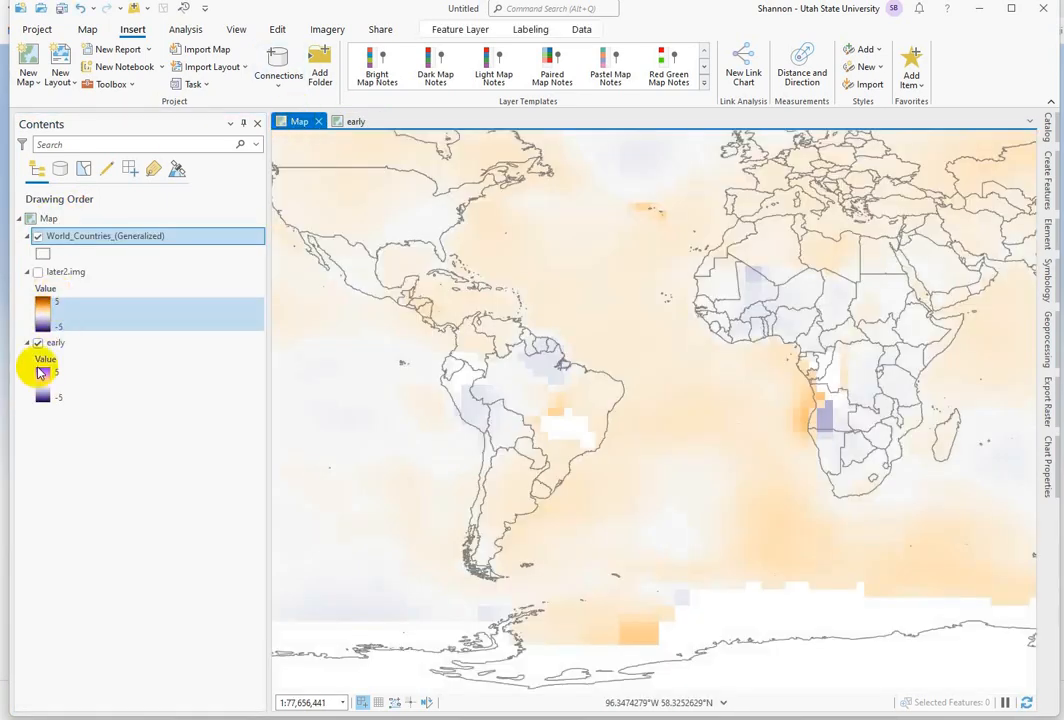
{"action": "left_click", "coordinate": [52, 341]}
{"action": "right_click", "coordinate": [52, 341]}
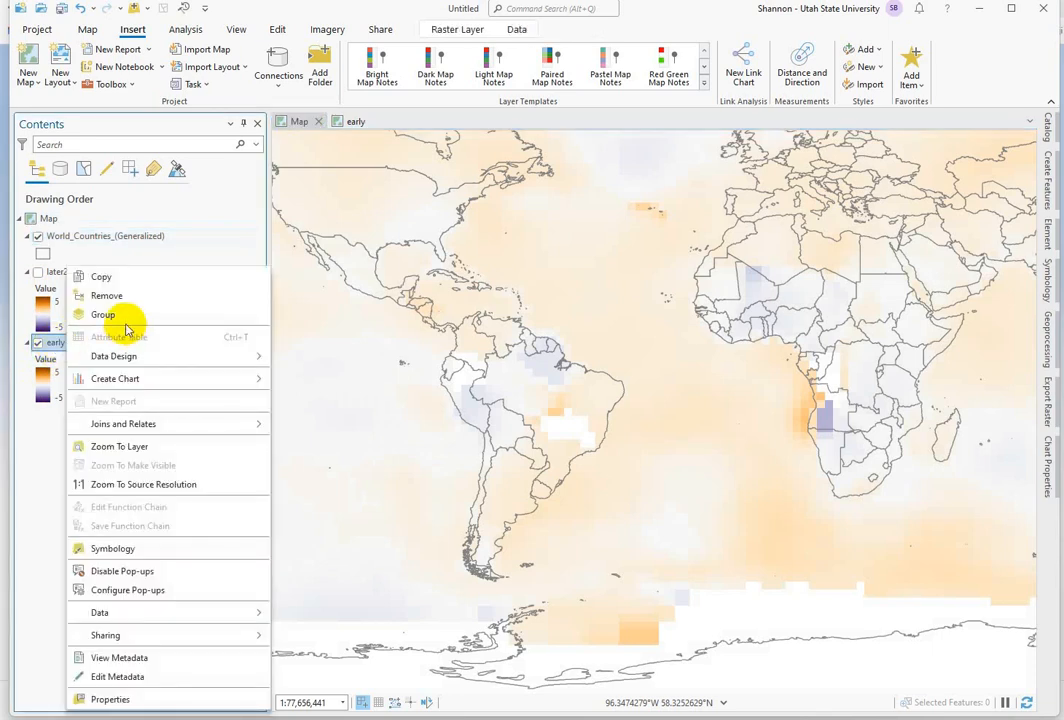
{"action": "left_click", "coordinate": [97, 277]}
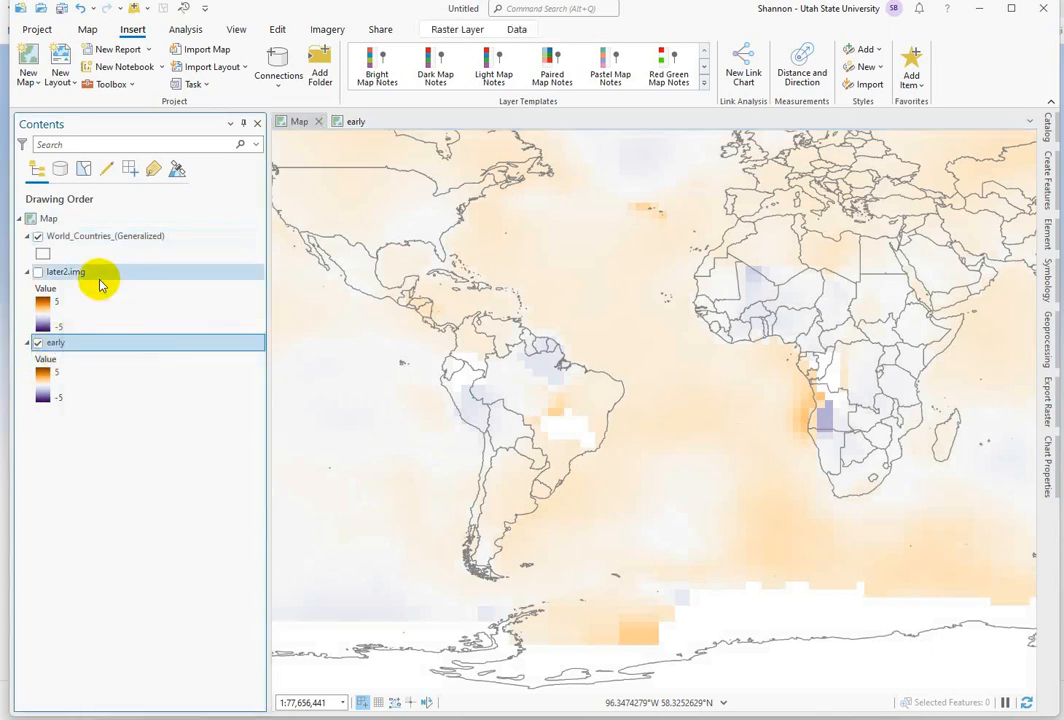
{"action": "left_click", "coordinate": [358, 122]}
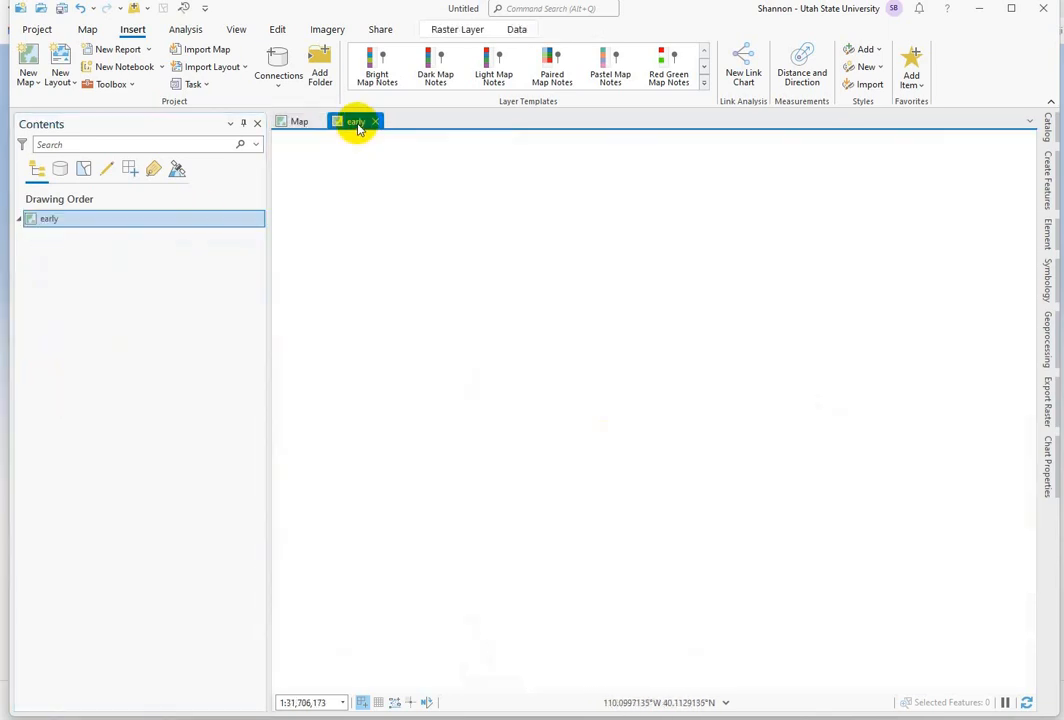
{"action": "right_click", "coordinate": [48, 221]}
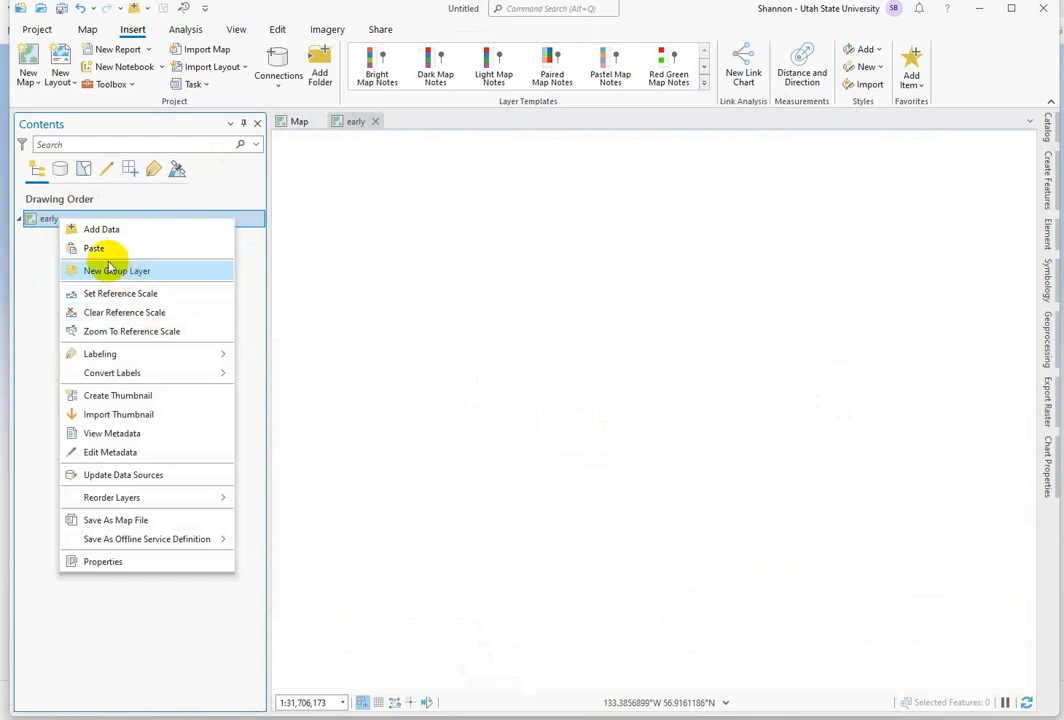
{"action": "left_click", "coordinate": [94, 248]}
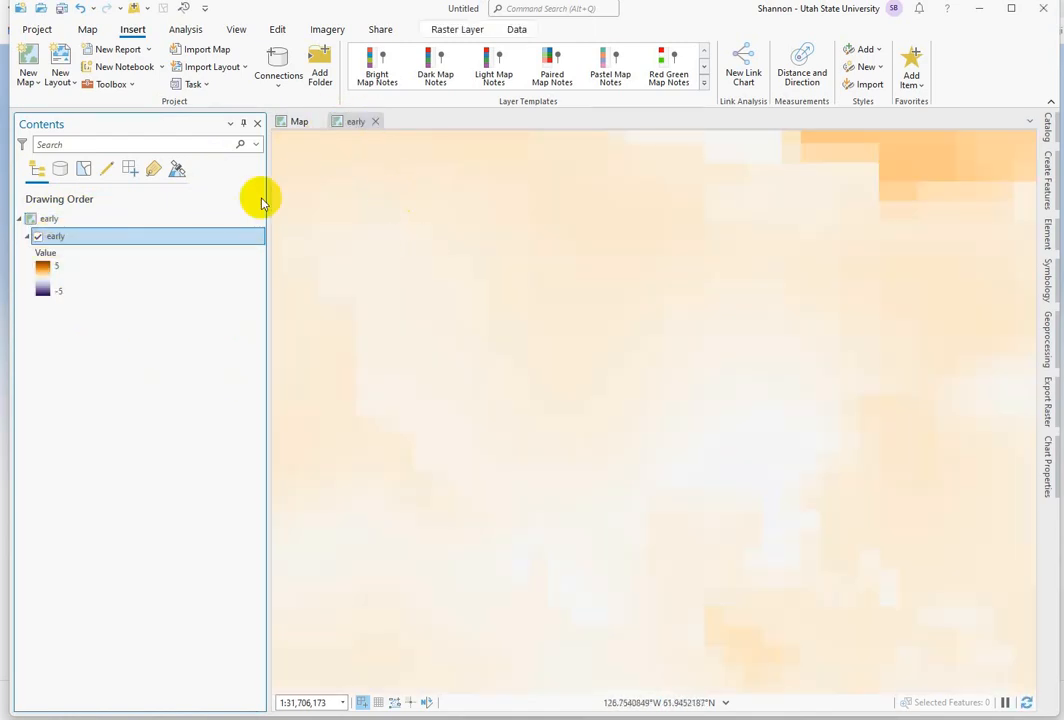
{"action": "scroll", "coordinate": [658, 304], "scroll_direction": "down", "scroll_amount": 3}
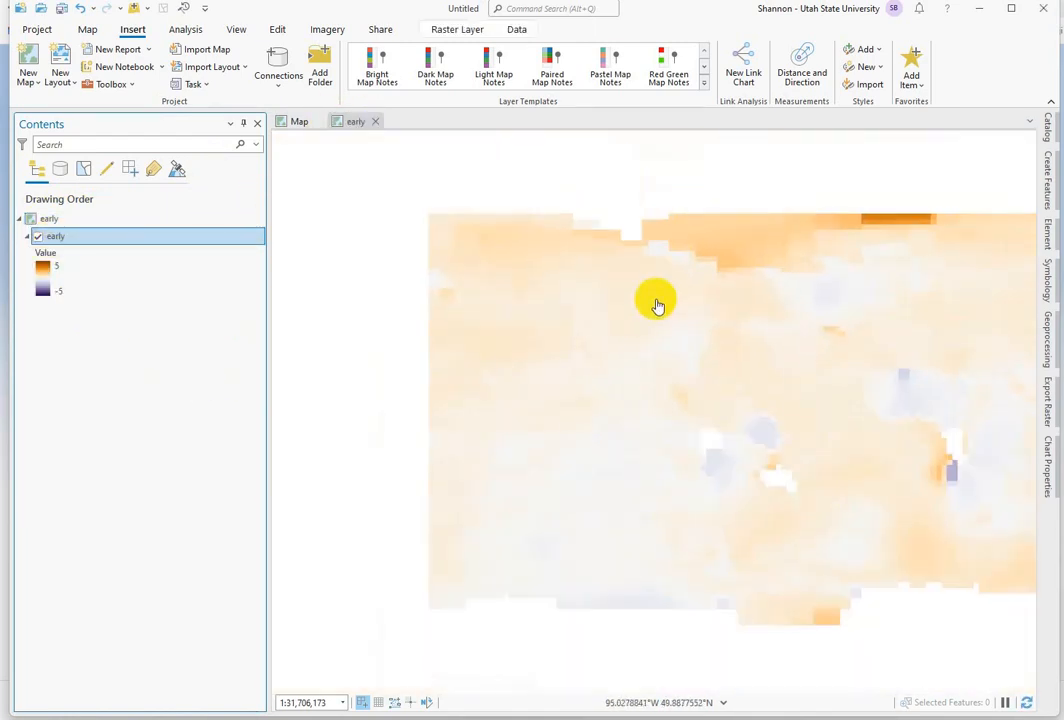
- Copy the World_Countries_(Generalized) layer from the original map into the early map and centre the world in the view
{"action": "left_click", "coordinate": [303, 121]}
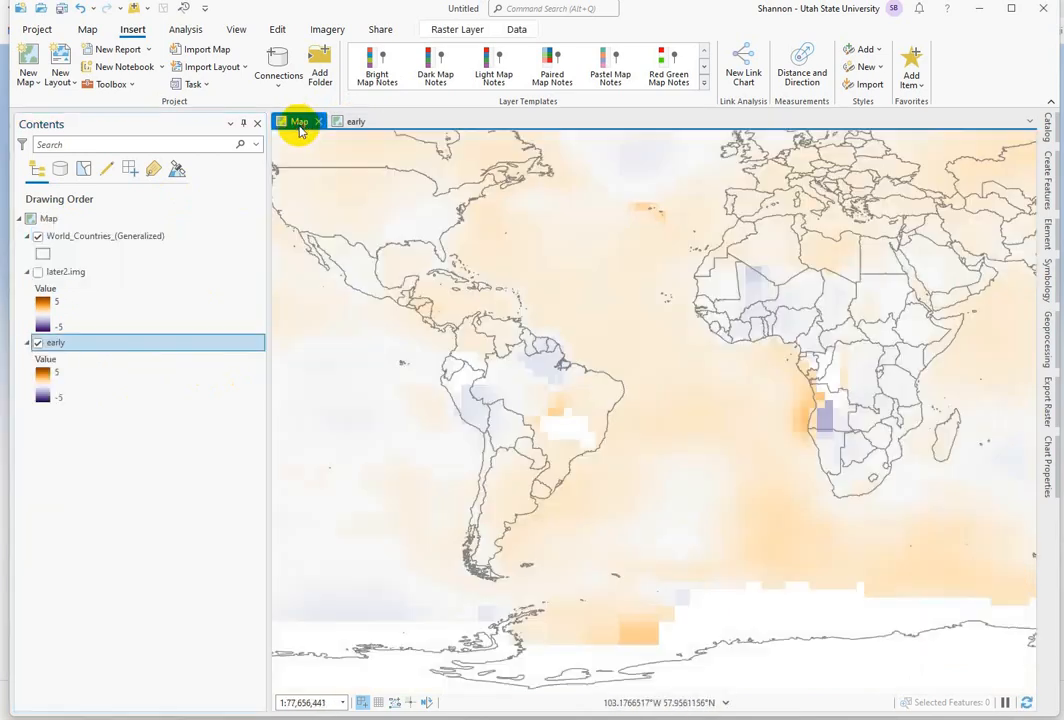
{"action": "right_click", "coordinate": [80, 238]}
{"action": "left_click", "coordinate": [126, 208]}
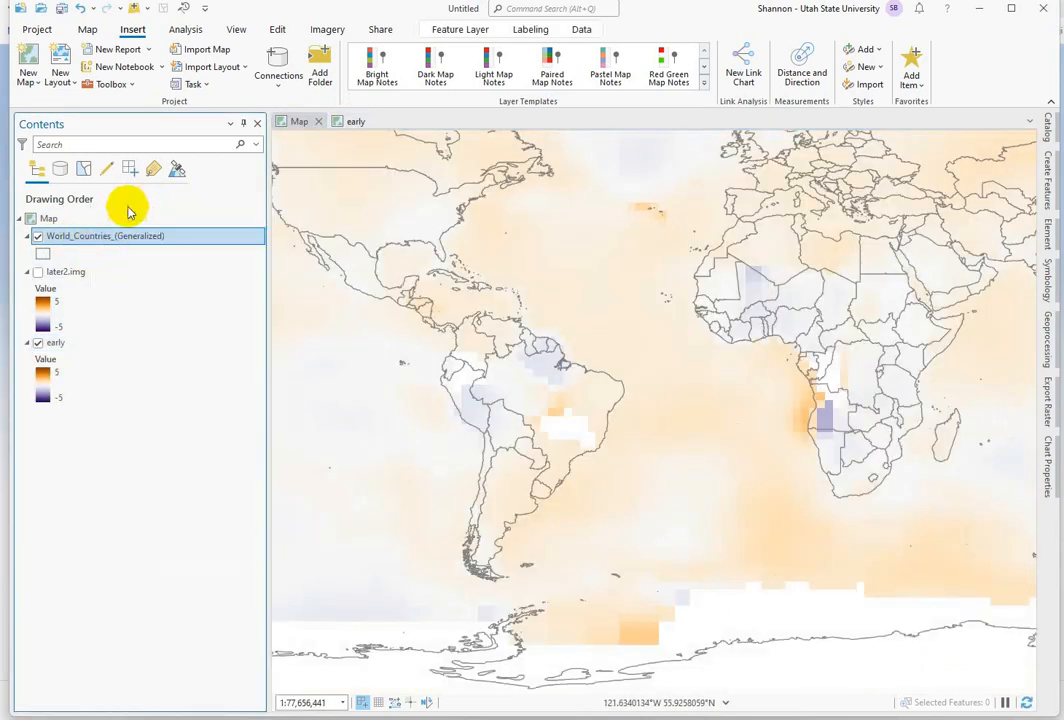
{"action": "left_click", "coordinate": [348, 121]}
{"action": "left_click", "coordinate": [42, 220]}
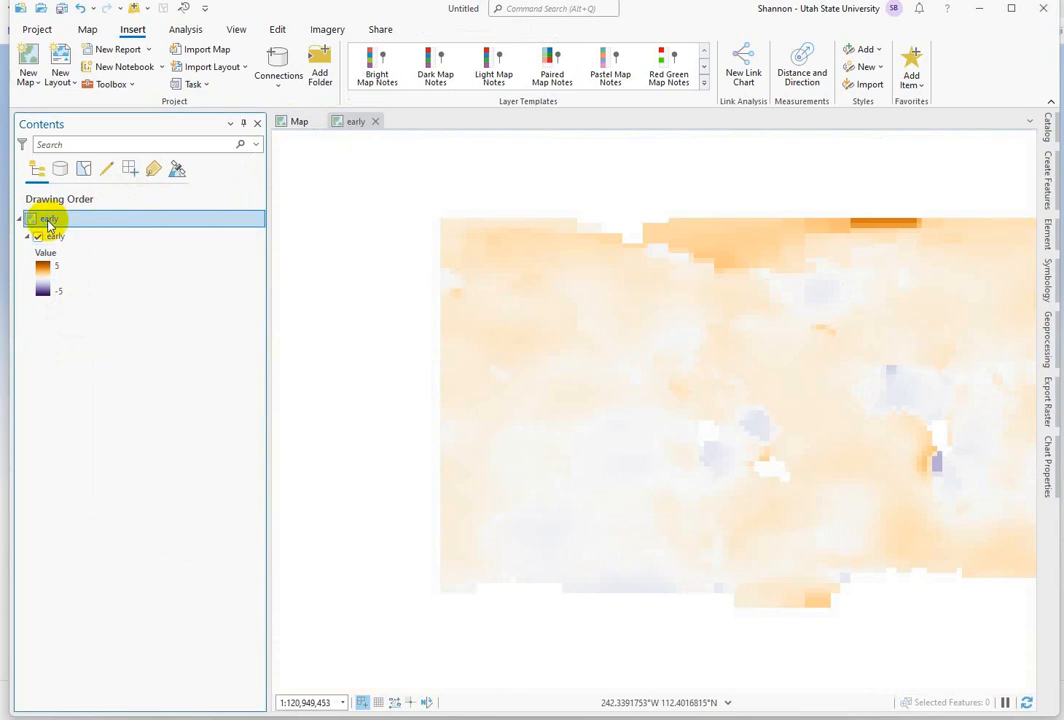
{"action": "right_click", "coordinate": [47, 224]}
{"action": "left_click", "coordinate": [47, 221]}
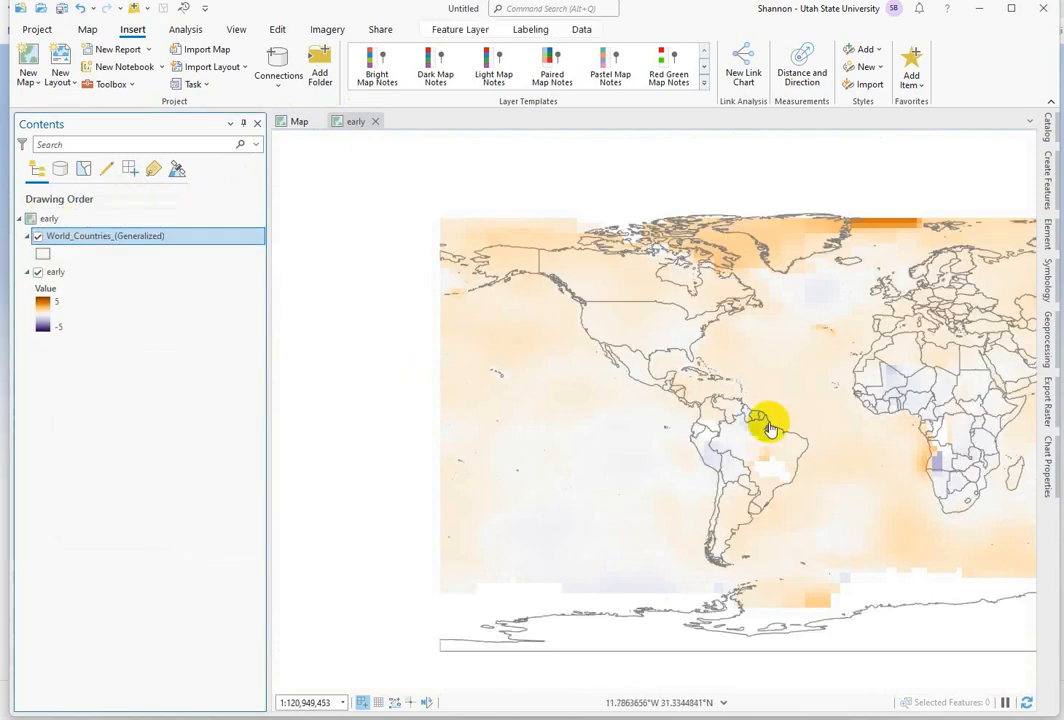
{"action": "left_click_drag", "start_coordinate": [886, 392], "coordinate": [693, 370]}
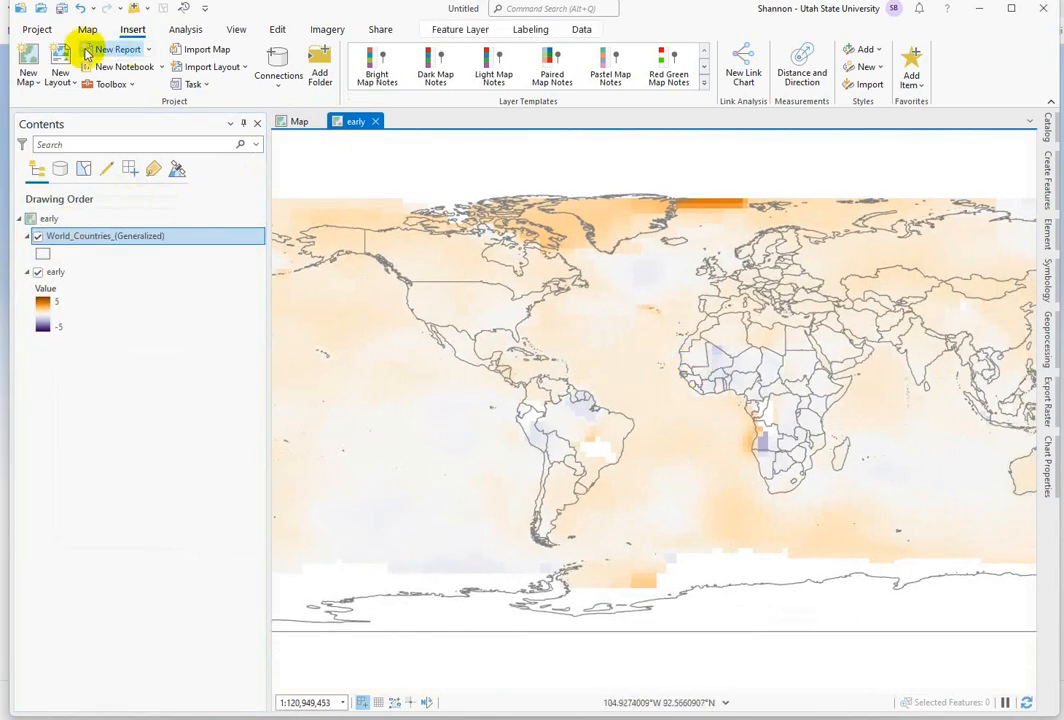
- Create a Letter 8.5" x 11" portrait layout and place a map frame of the early map at 1:120,949,453 across the page's upper part
{"action": "left_click", "coordinate": [58, 78]}
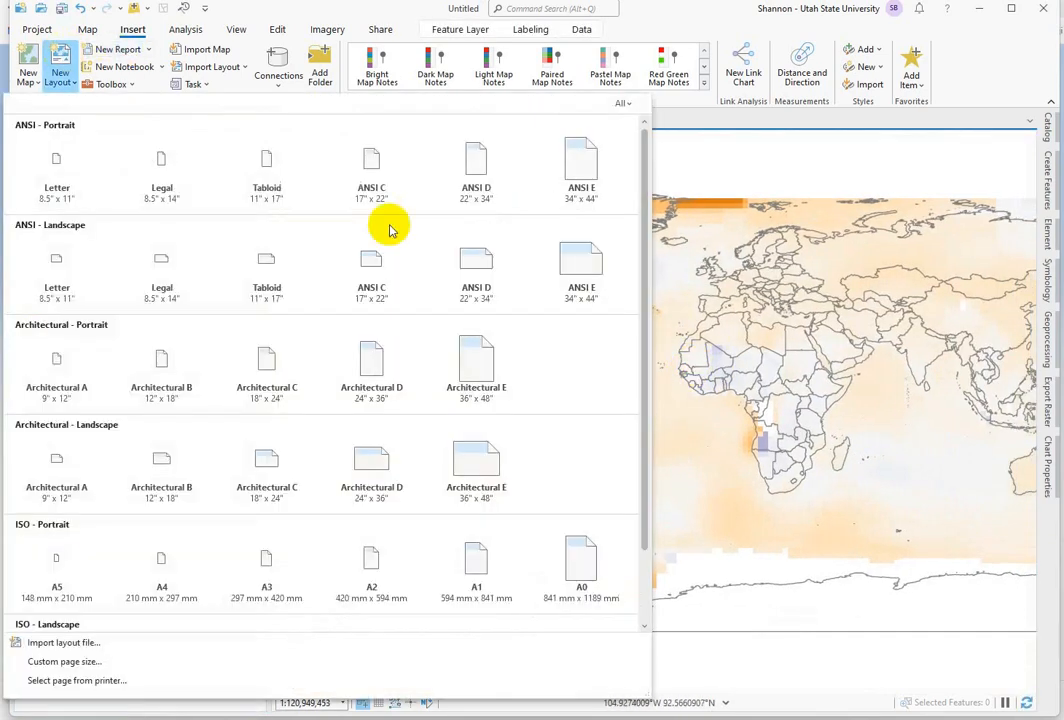
{"action": "left_click", "coordinate": [55, 165]}
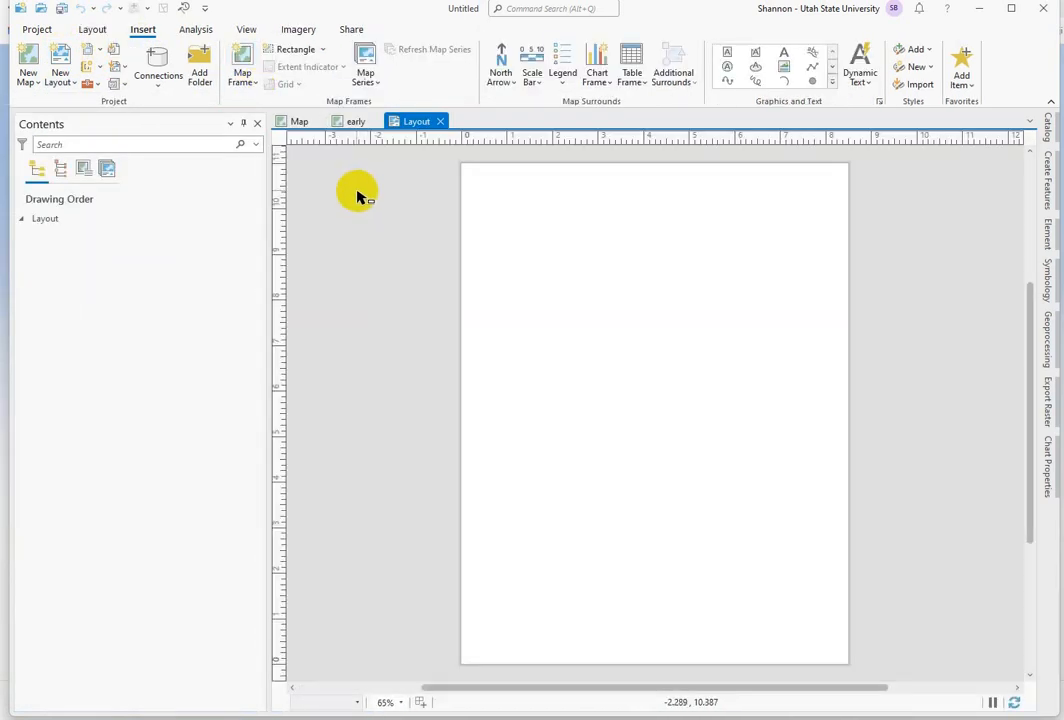
{"action": "left_click", "coordinate": [241, 62]}
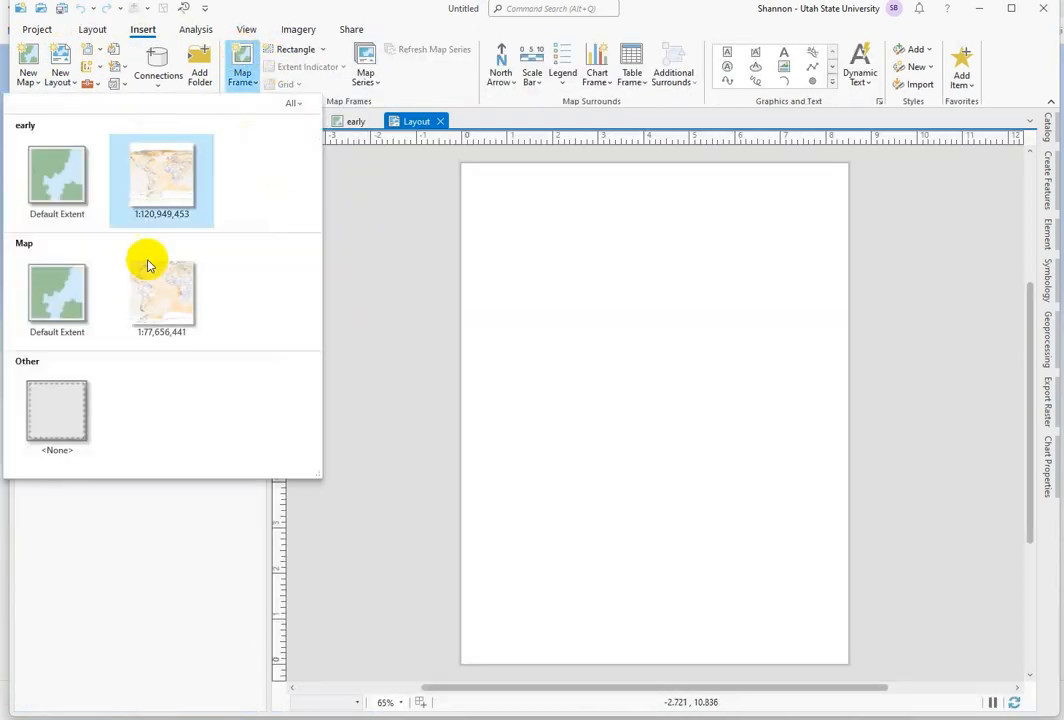
{"action": "left_click", "coordinate": [152, 176]}
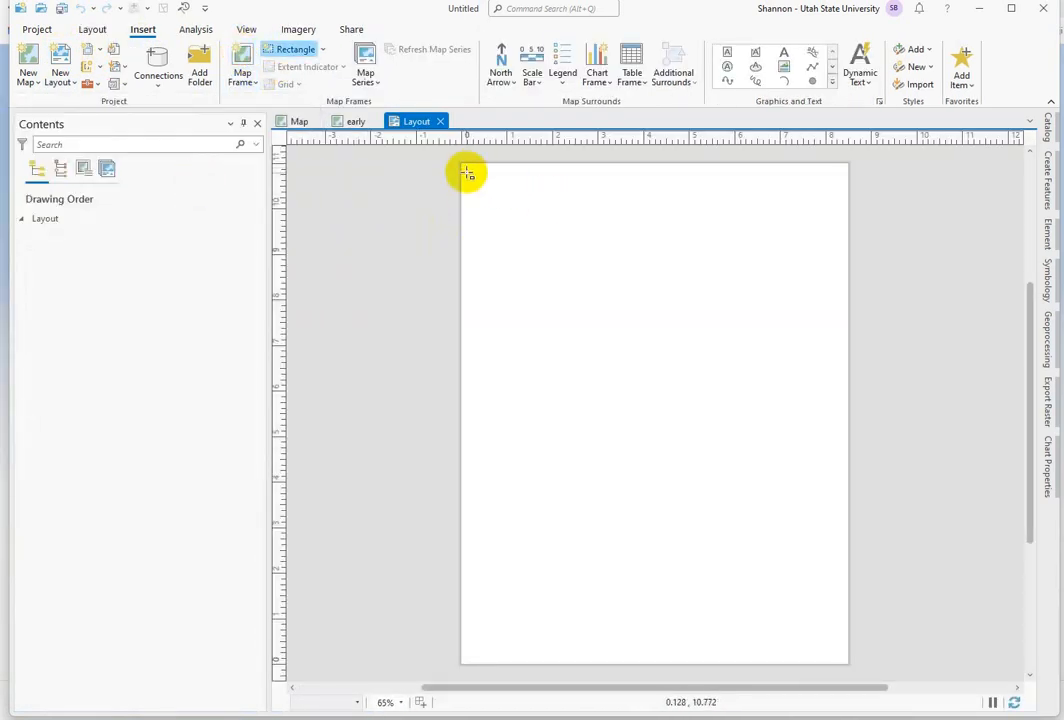
{"action": "left_click_drag", "start_coordinate": [466, 170], "coordinate": [845, 364]}
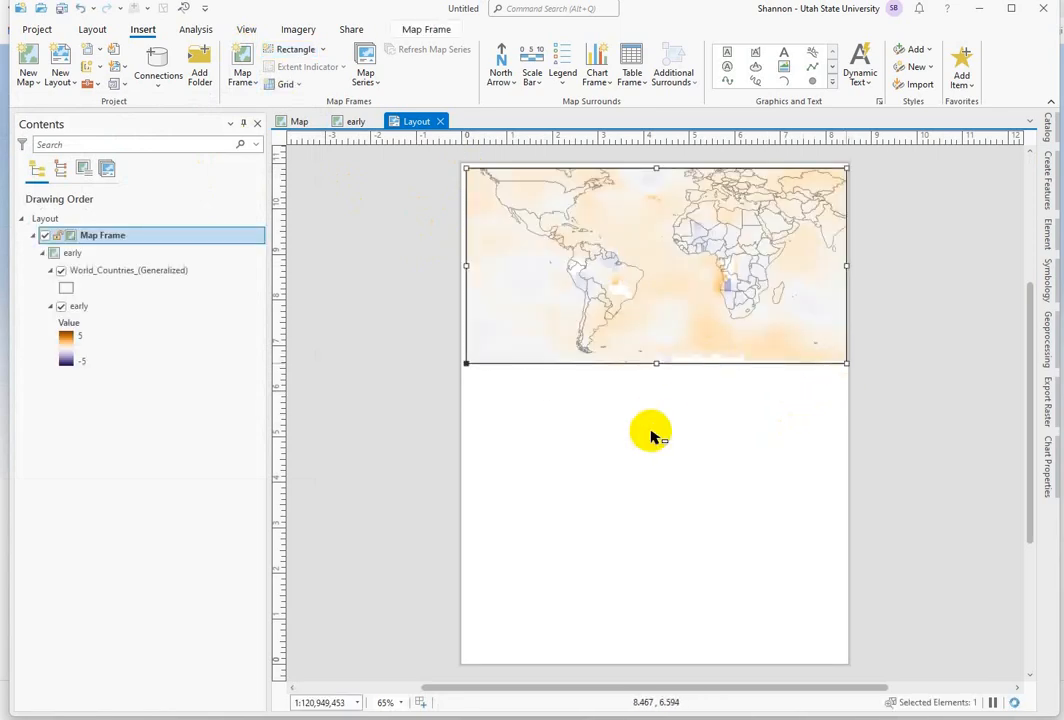
- Add a second map frame showing the map named Map at 1:77,656,441, directly below the first frame and nearly as wide
{"action": "left_click", "coordinate": [240, 60]}
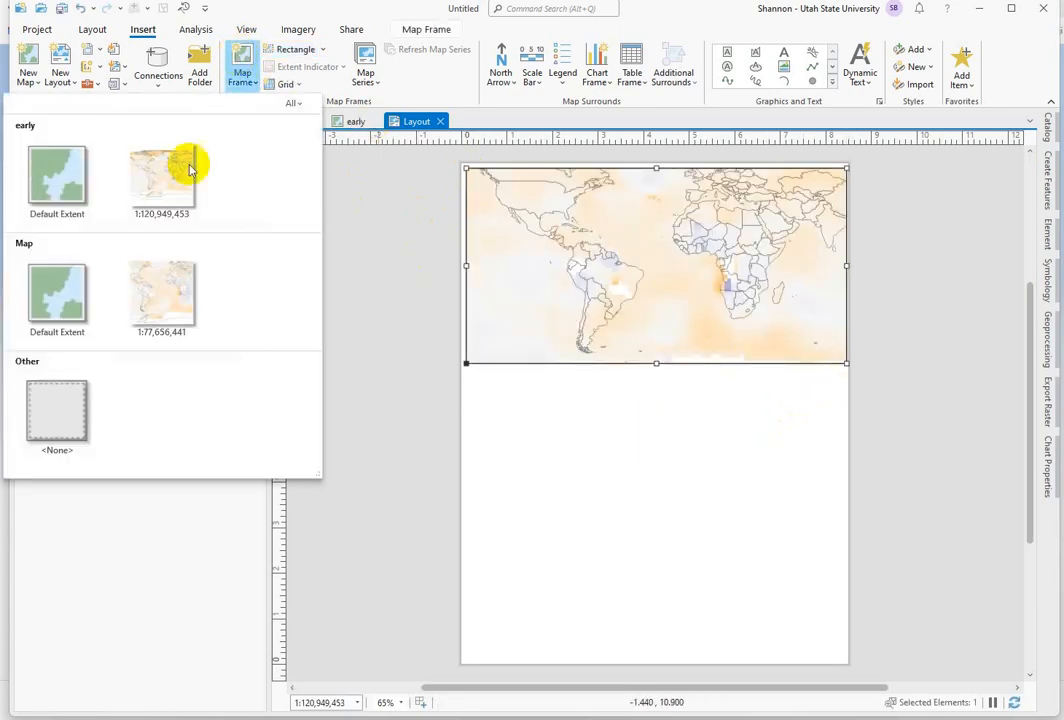
{"action": "left_click", "coordinate": [159, 282]}
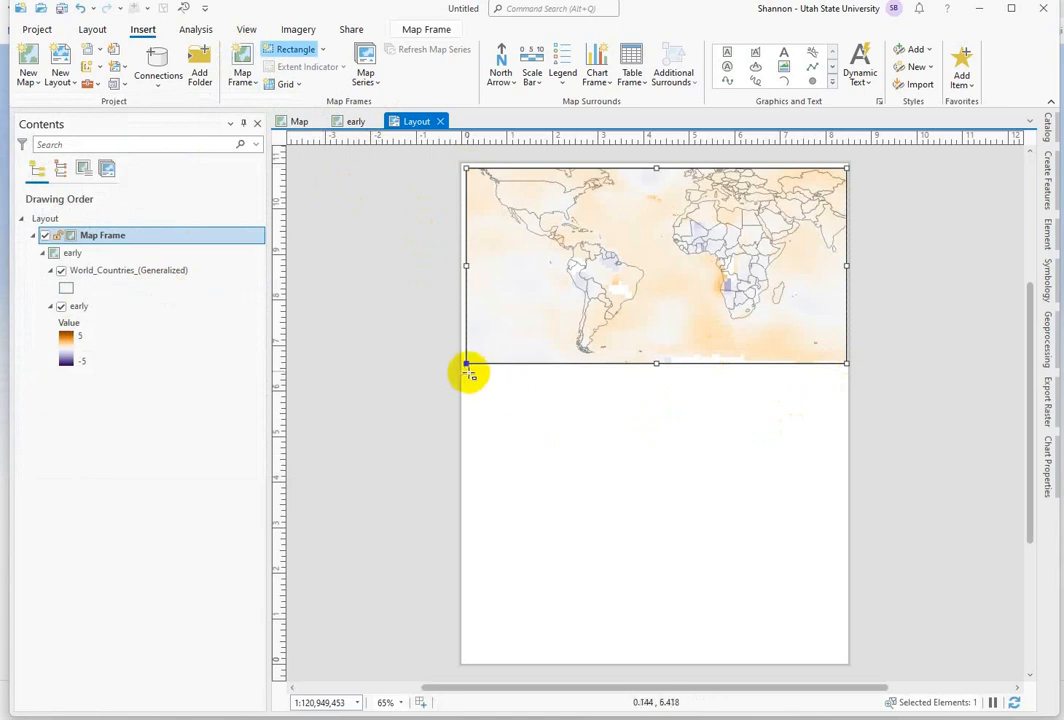
{"action": "left_click_drag", "start_coordinate": [466, 374], "coordinate": [842, 563]}
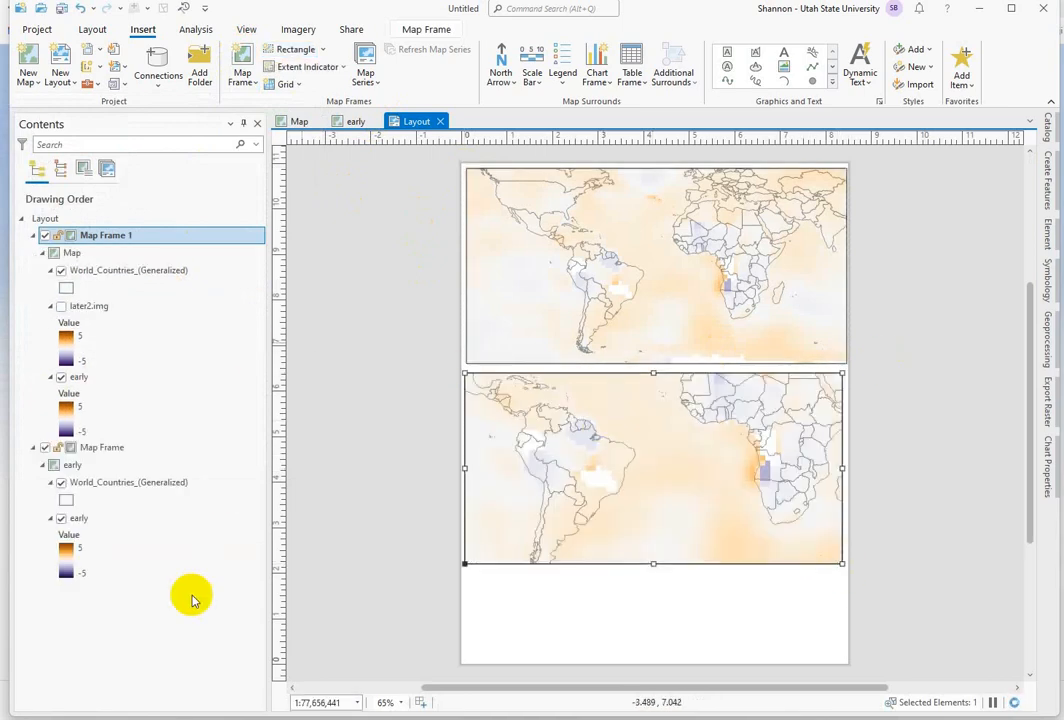
- Rename the map in the lower map frame as later
{"action": "left_click", "coordinate": [73, 255]}
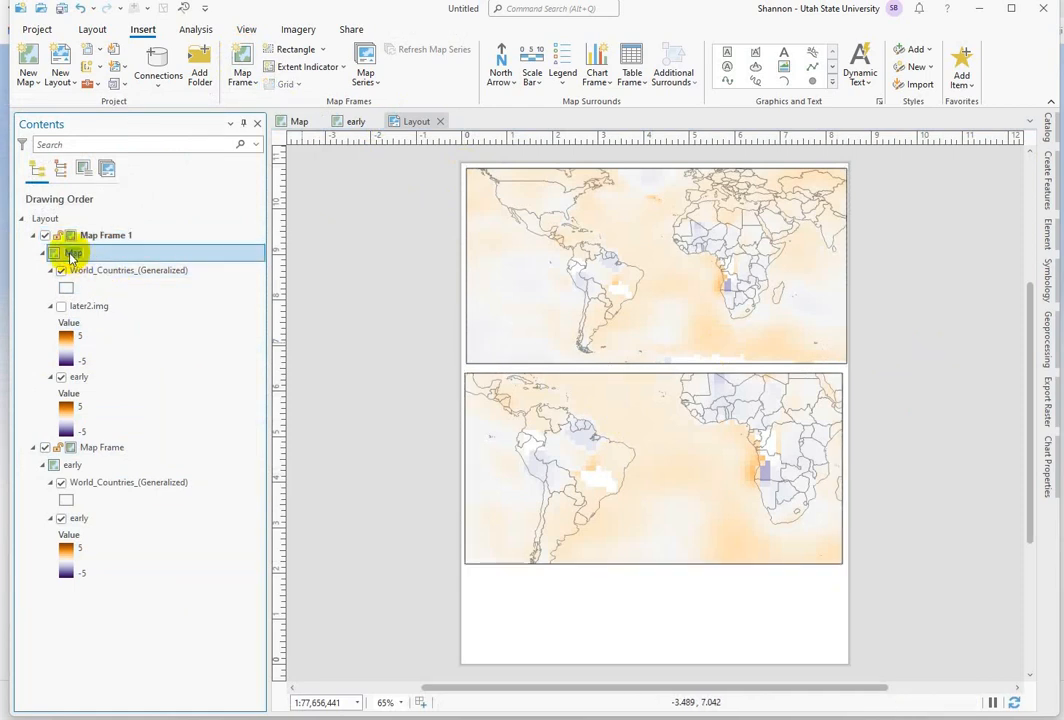
{"action": "type", "text": "later"}
{"action": "left_click", "coordinate": [119, 350]}
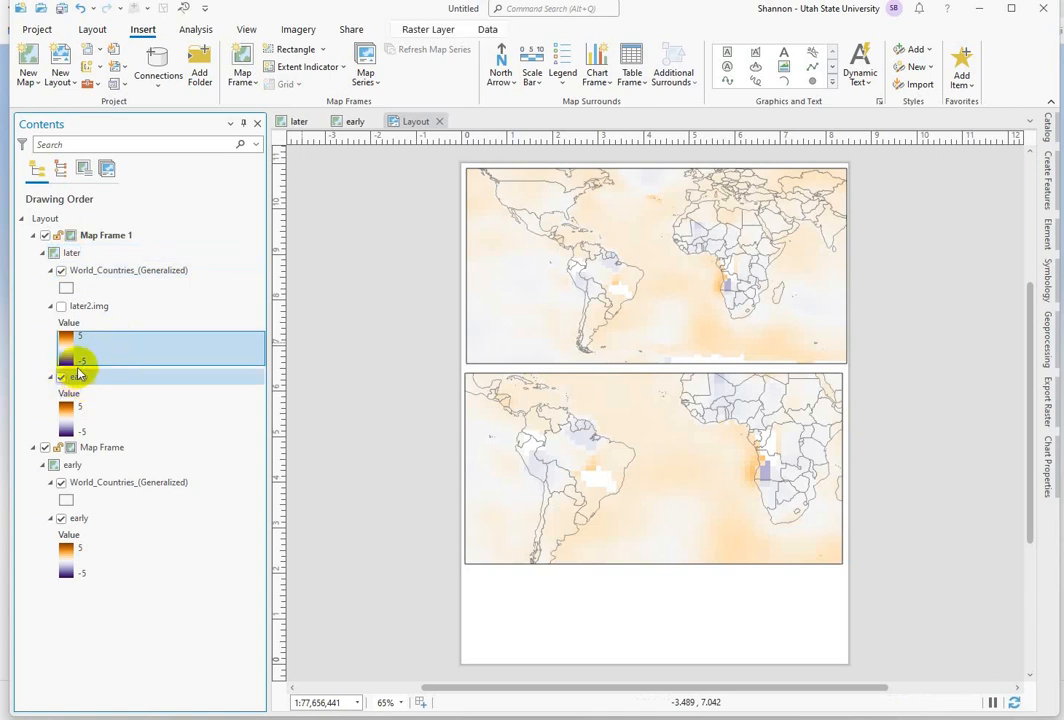
- Show the later2.img layer and hide the early layer in the later map, and collapse the country layers' legend entries
{"action": "left_click", "coordinate": [61, 307]}
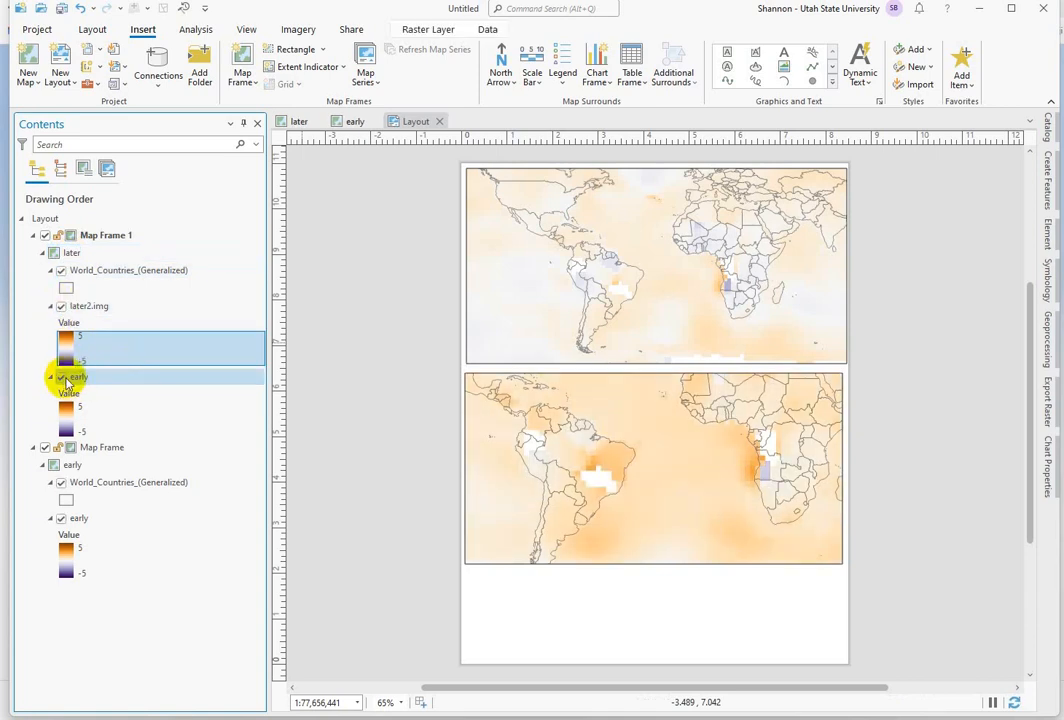
{"action": "left_click", "coordinate": [61, 377]}
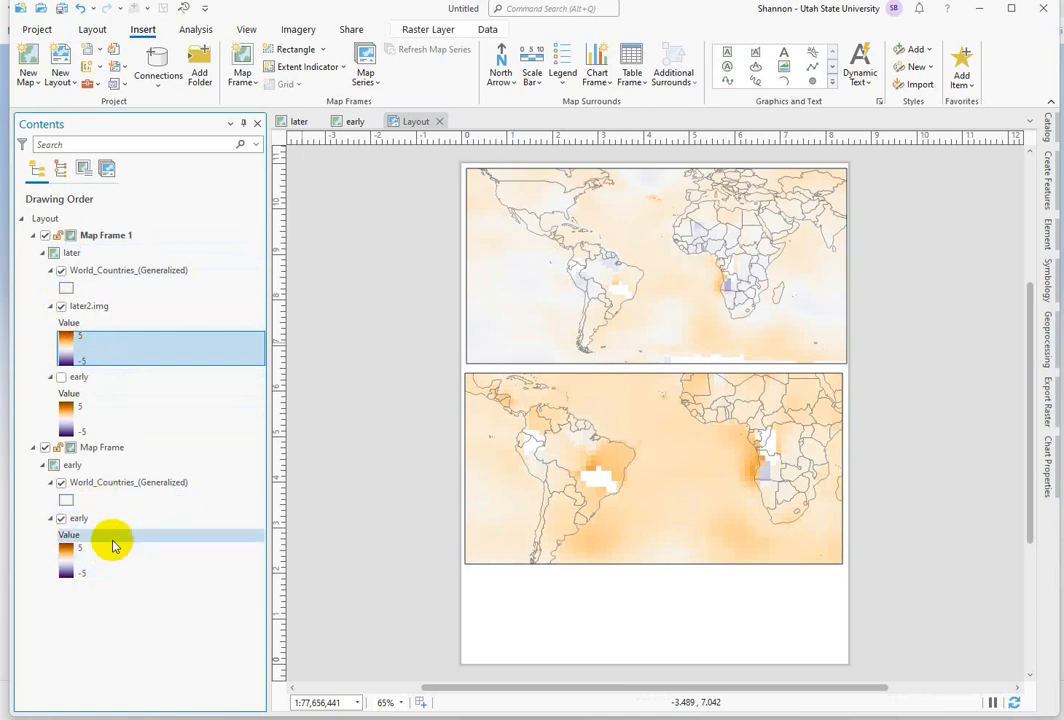
{"action": "left_click", "coordinate": [51, 271]}
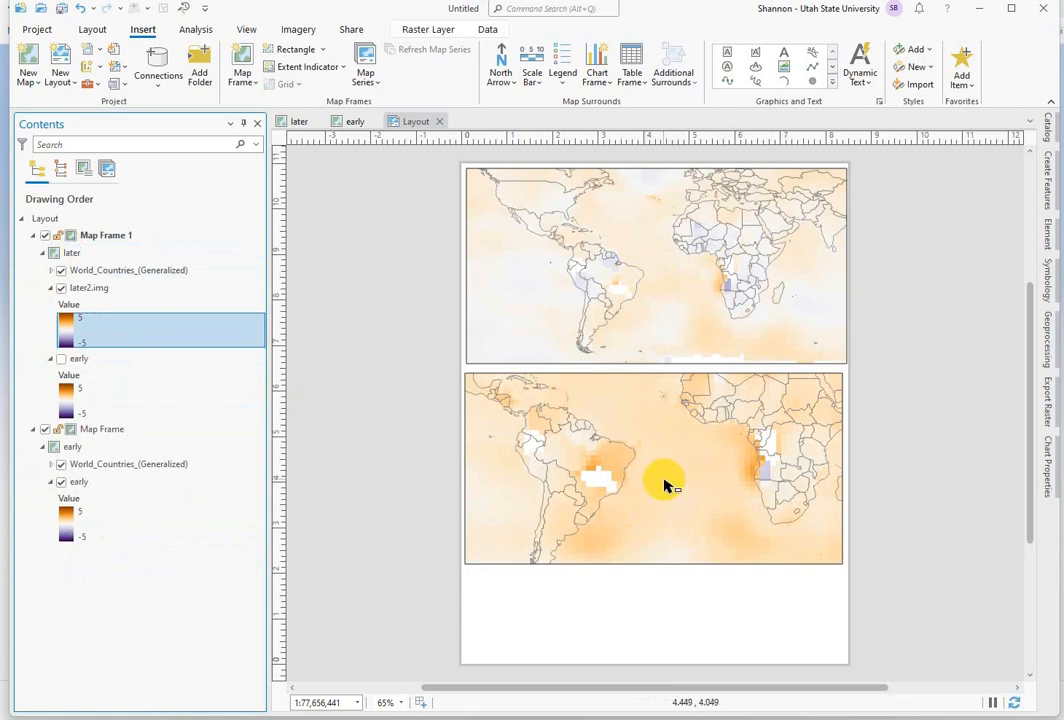
- Try the world projected coordinate system Cylindrical Equal Area (world) on the later map
{"action": "scroll", "coordinate": [665, 484], "scroll_direction": "down", "scroll_amount": 2}
{"action": "scroll", "coordinate": [665, 484], "scroll_direction": "up", "scroll_amount": 2}
{"action": "right_click", "coordinate": [70, 257]}
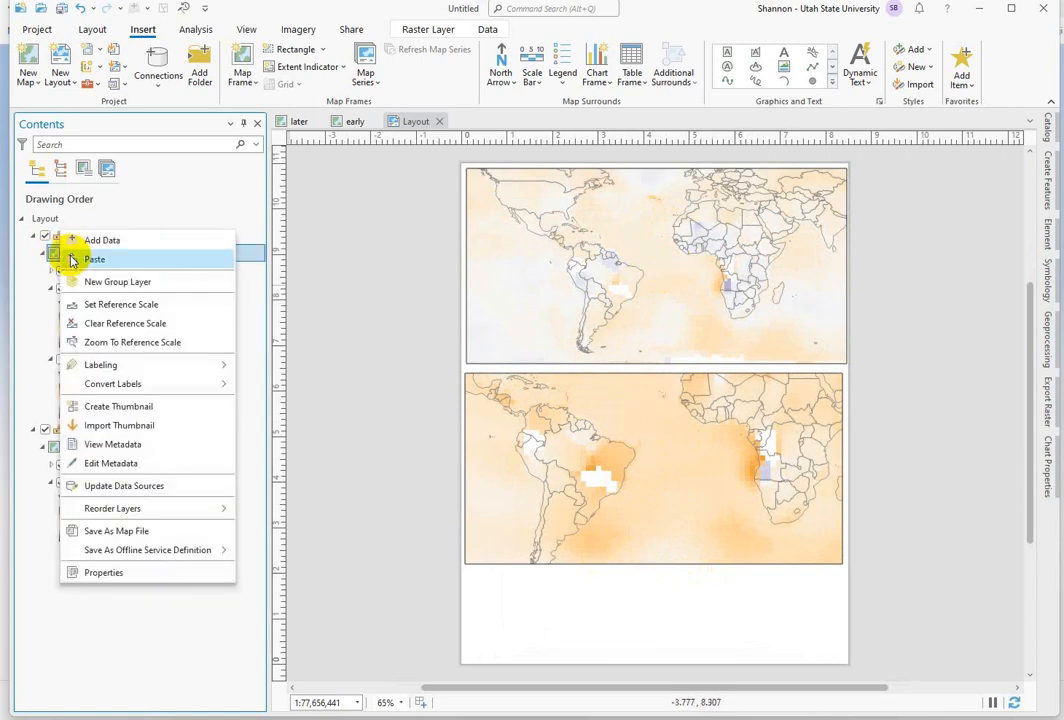
{"action": "left_click", "coordinate": [107, 576]}
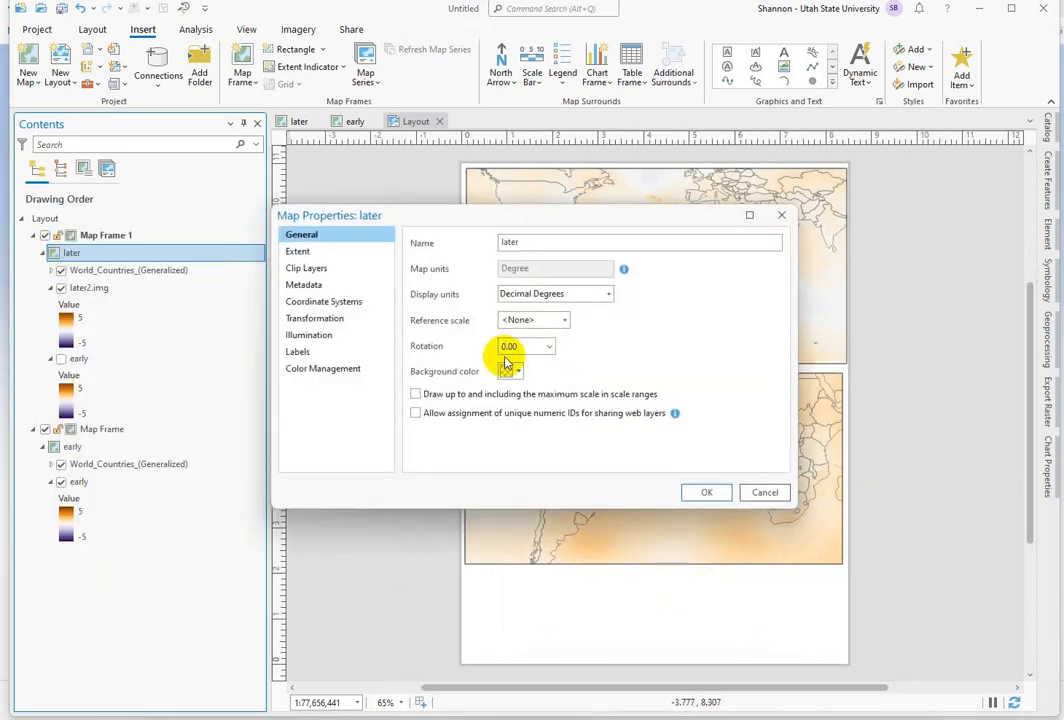
{"action": "left_click", "coordinate": [321, 303]}
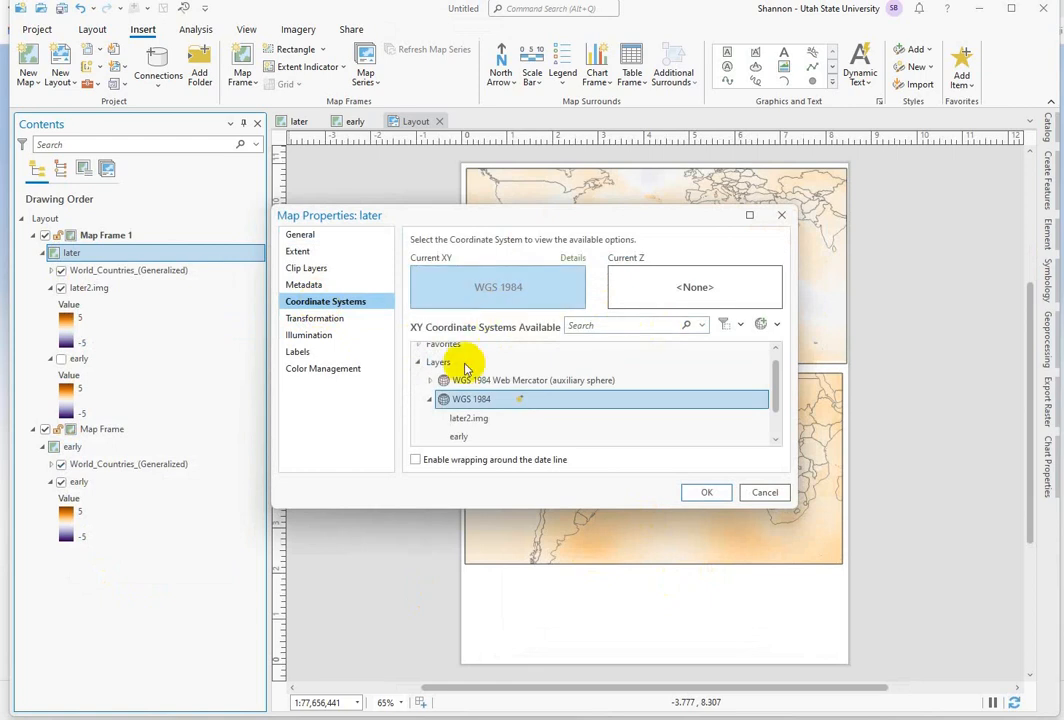
{"action": "left_click_drag", "start_coordinate": [778, 376], "coordinate": [777, 427]}
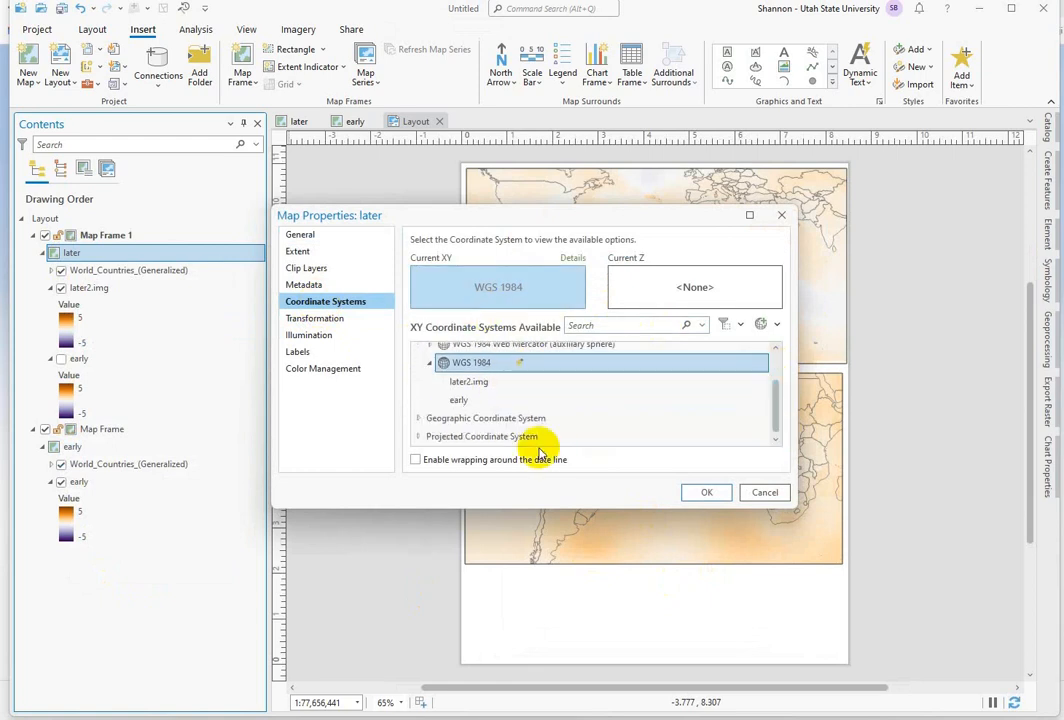
{"action": "left_click", "coordinate": [416, 437]}
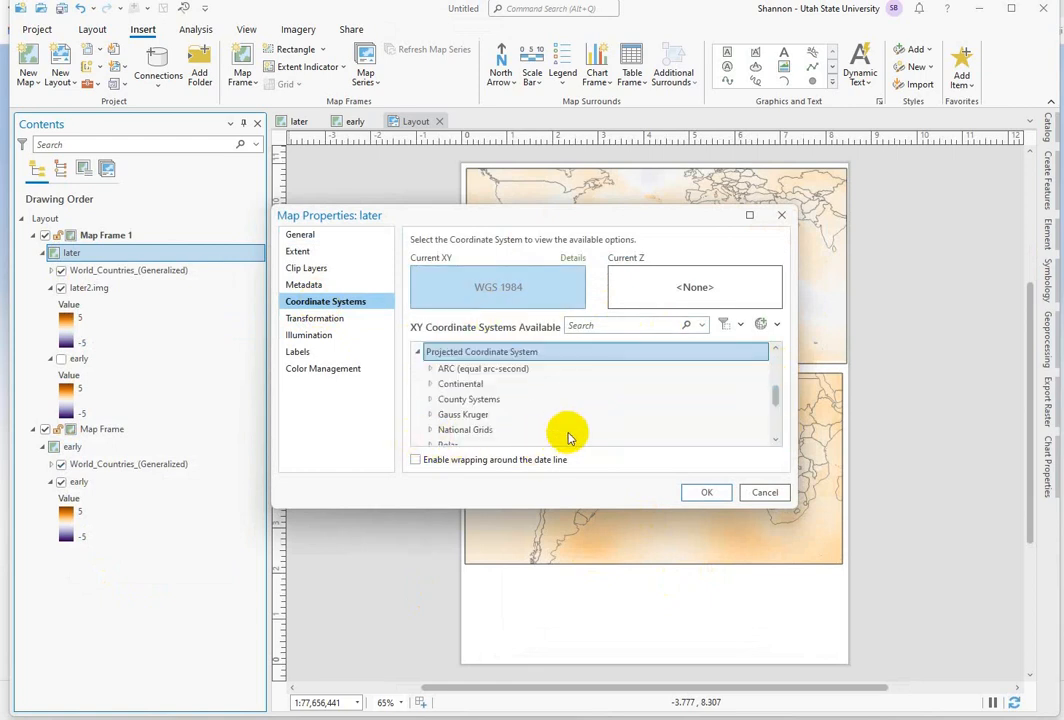
{"action": "scroll", "coordinate": [570, 433], "scroll_direction": "down", "scroll_amount": 3}
{"action": "left_click", "coordinate": [441, 423]}
{"action": "left_click", "coordinate": [432, 422]}
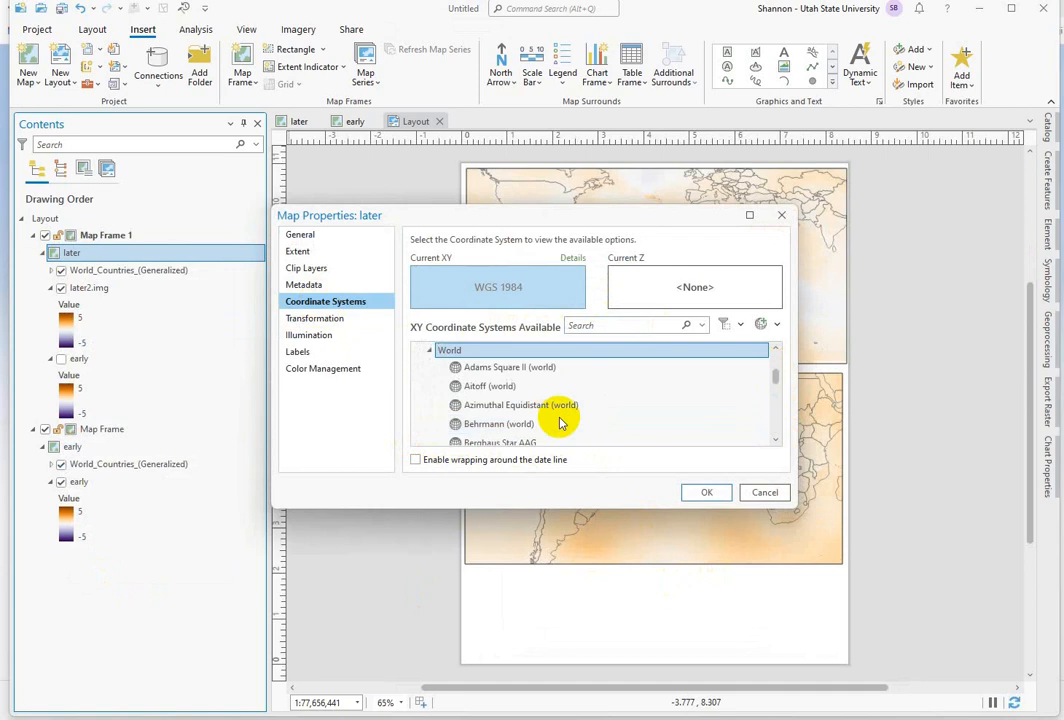
{"action": "scroll", "coordinate": [560, 422], "scroll_direction": "down", "scroll_amount": 15}
{"action": "left_click", "coordinate": [561, 420]}
{"action": "scroll", "coordinate": [560, 420], "scroll_direction": "up", "scroll_amount": 5}
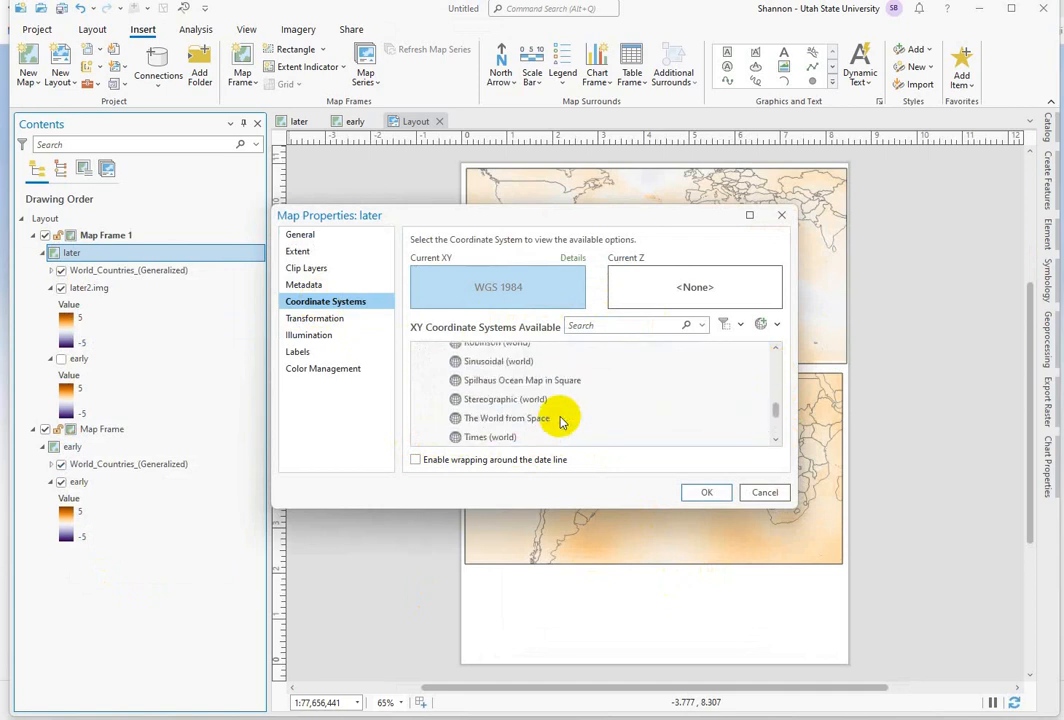
{"action": "left_click", "coordinate": [777, 441]}
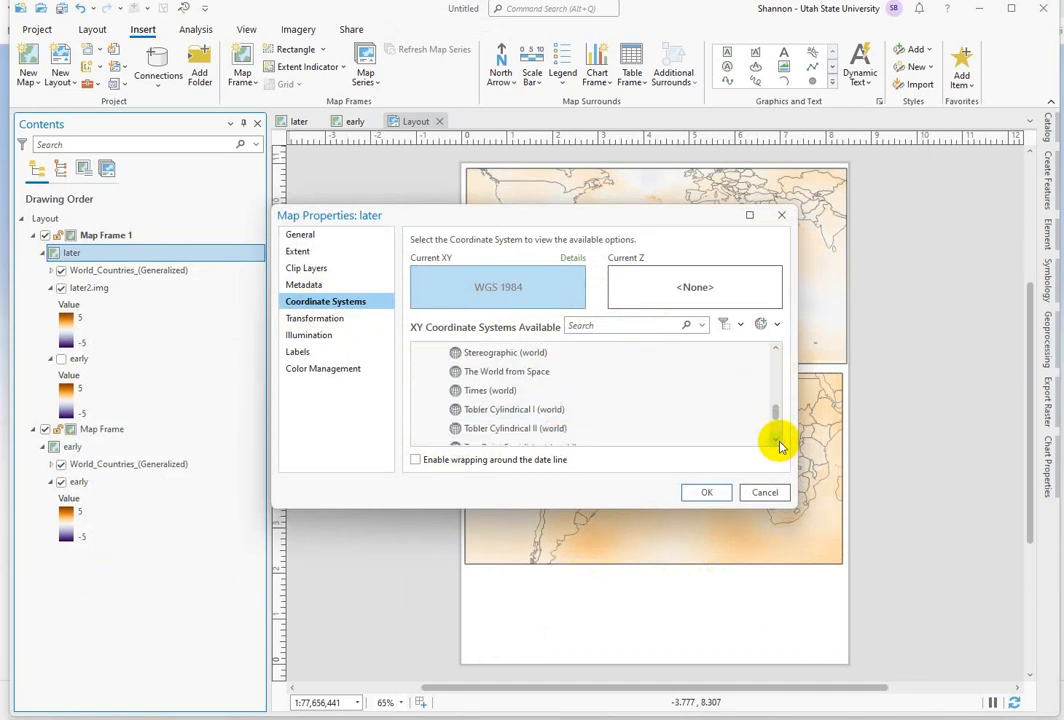
{"action": "left_click", "coordinate": [777, 441]}
{"action": "left_click", "coordinate": [777, 441]}
{"action": "left_click", "coordinate": [777, 441]}
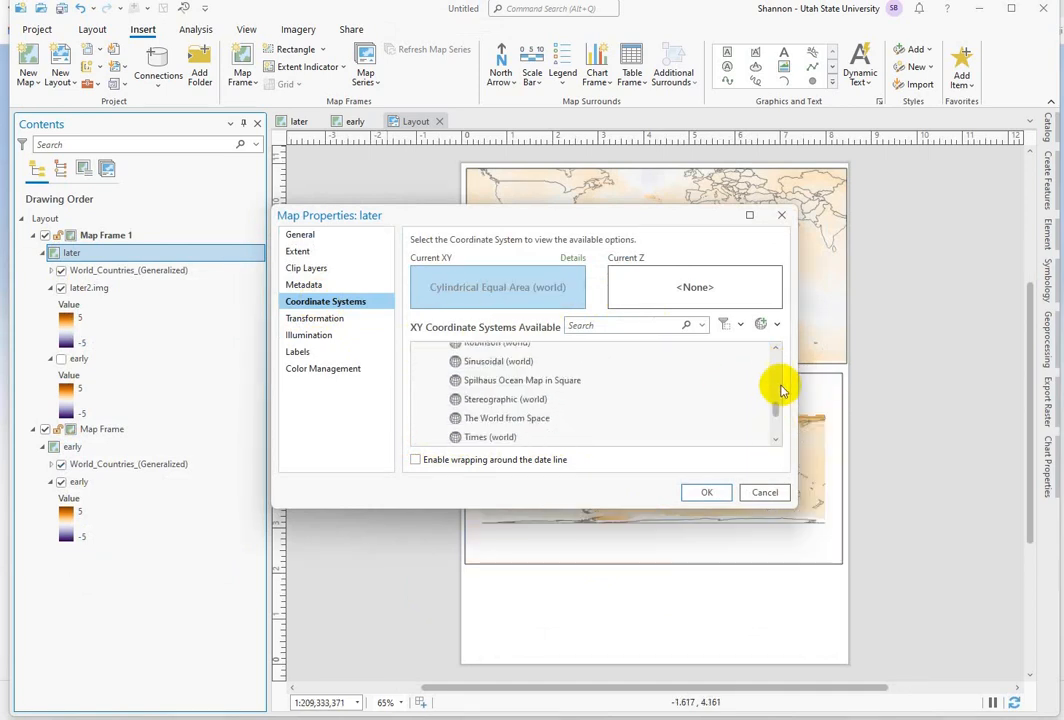
- Try the polar projected coordinate system North Pole Lambert Azimuthal Equal Area on the later map
{"action": "left_click", "coordinate": [775, 357]}
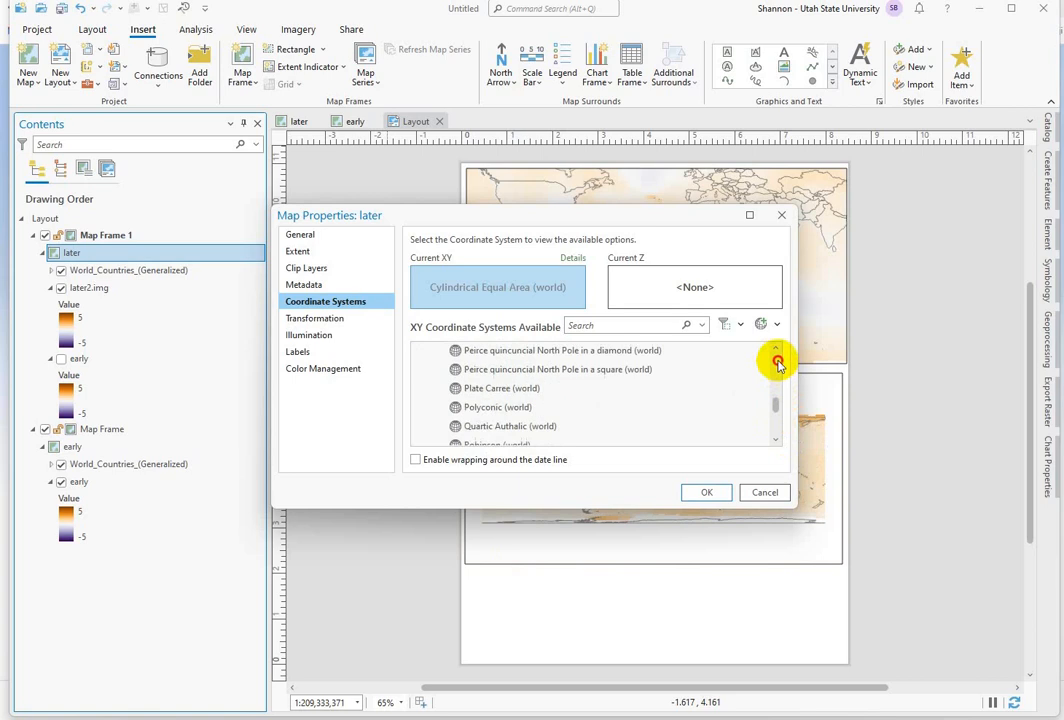
{"action": "left_click", "coordinate": [775, 357]}
{"action": "left_click", "coordinate": [776, 360]}
{"action": "left_click", "coordinate": [776, 367]}
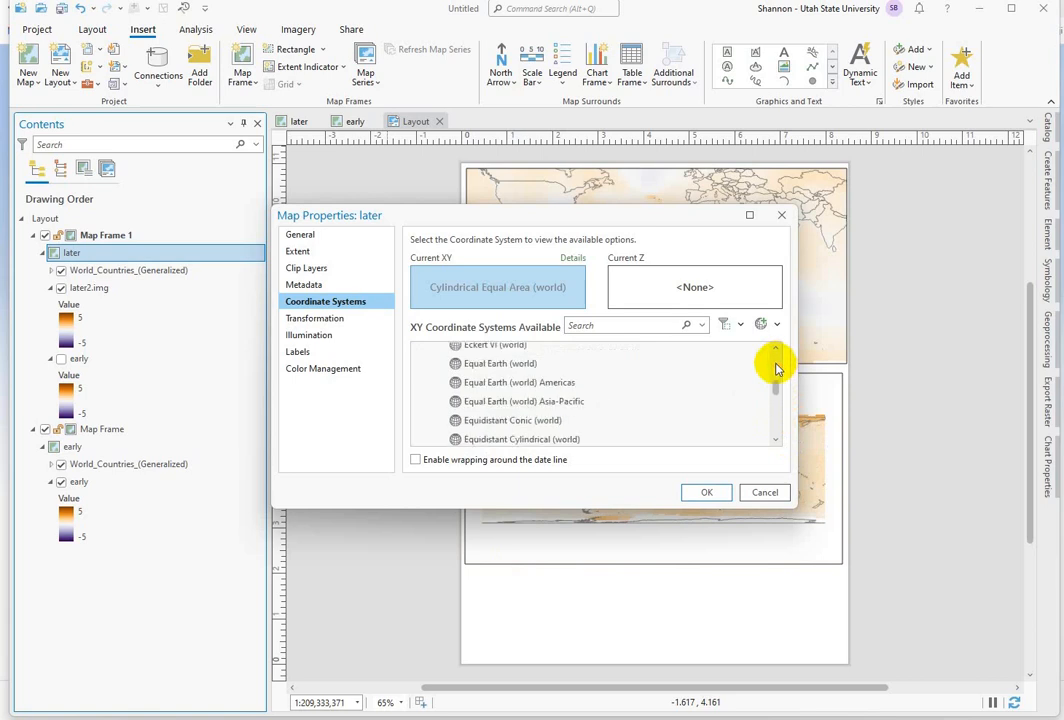
{"action": "left_click", "coordinate": [776, 366]}
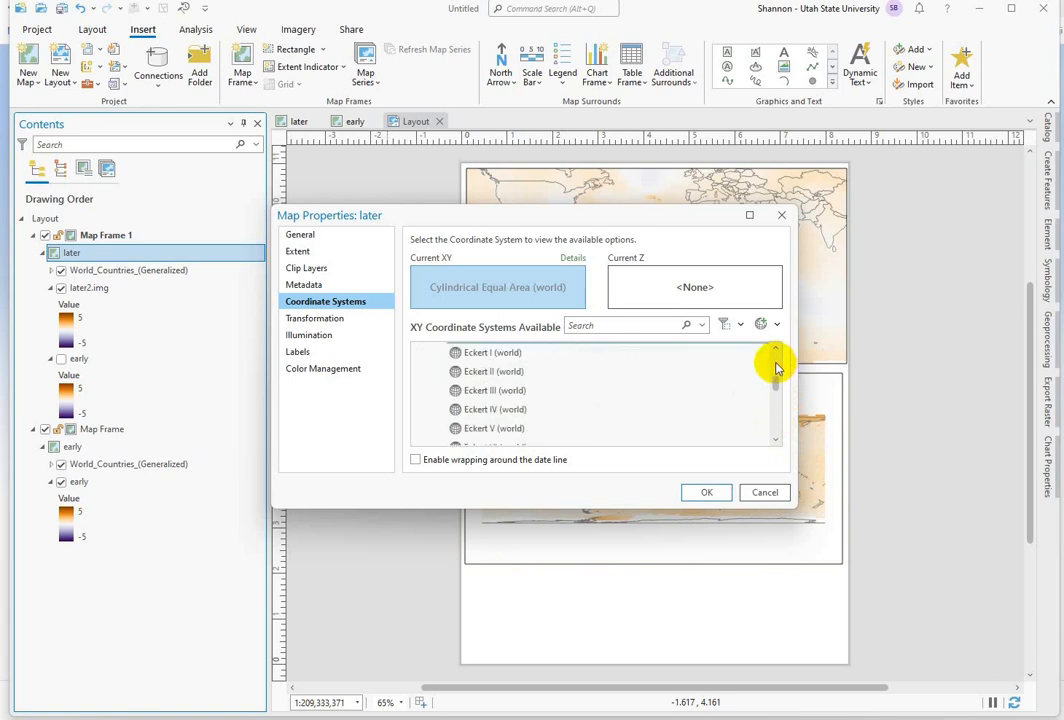
{"action": "left_click", "coordinate": [776, 367]}
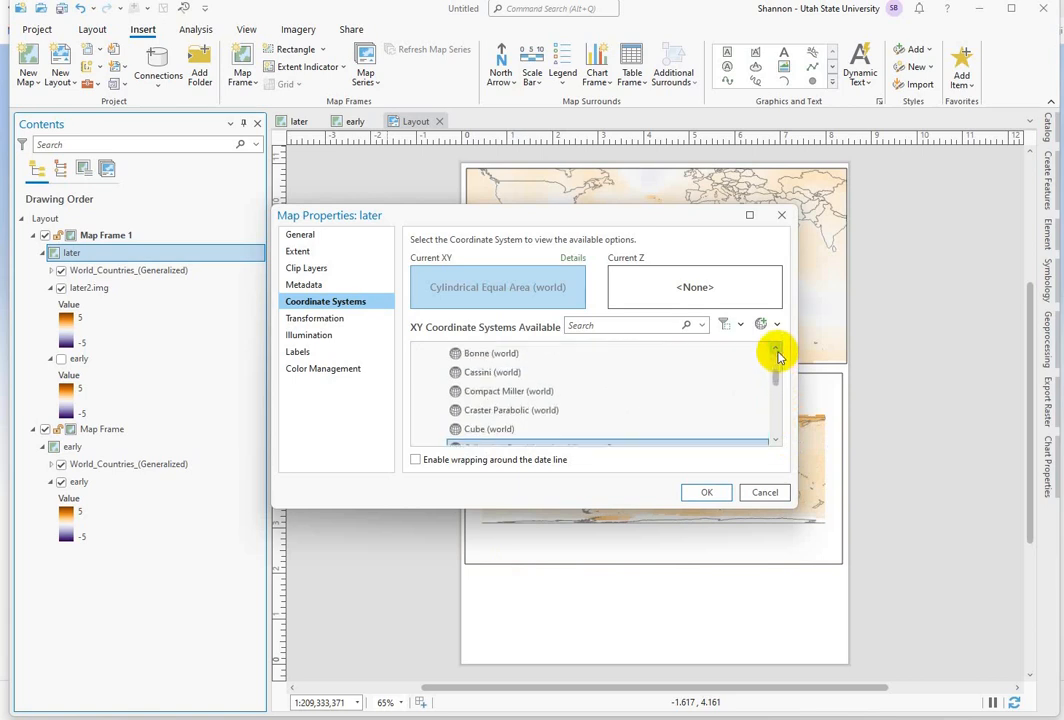
{"action": "left_click", "coordinate": [777, 362]}
{"action": "left_click", "coordinate": [777, 362]}
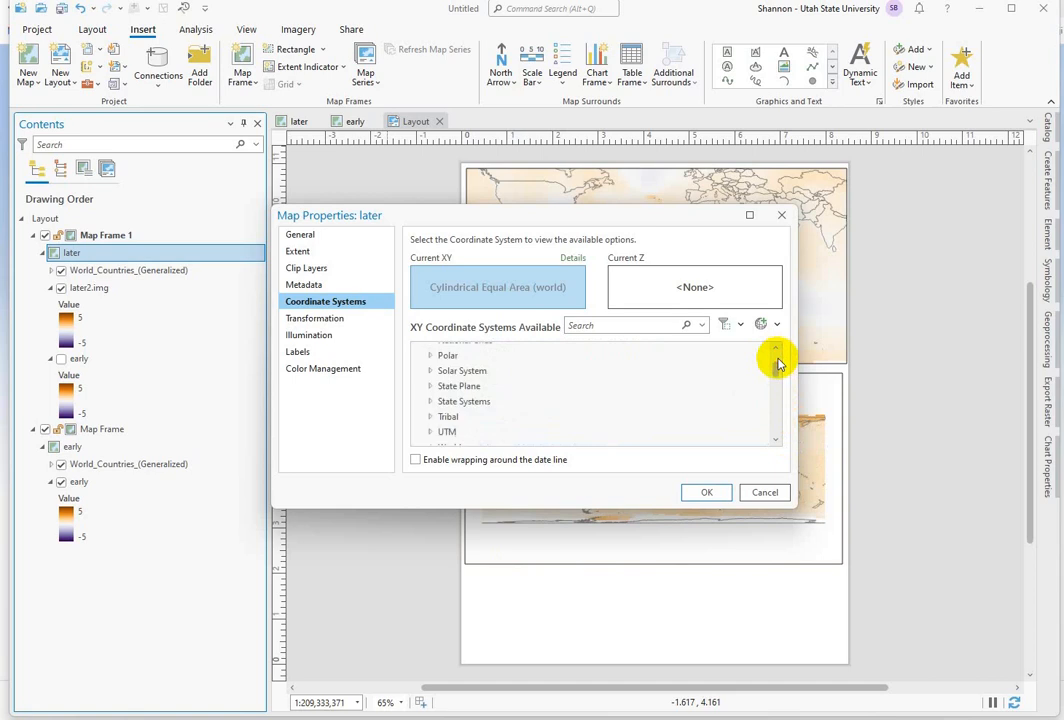
{"action": "left_click", "coordinate": [432, 355]}
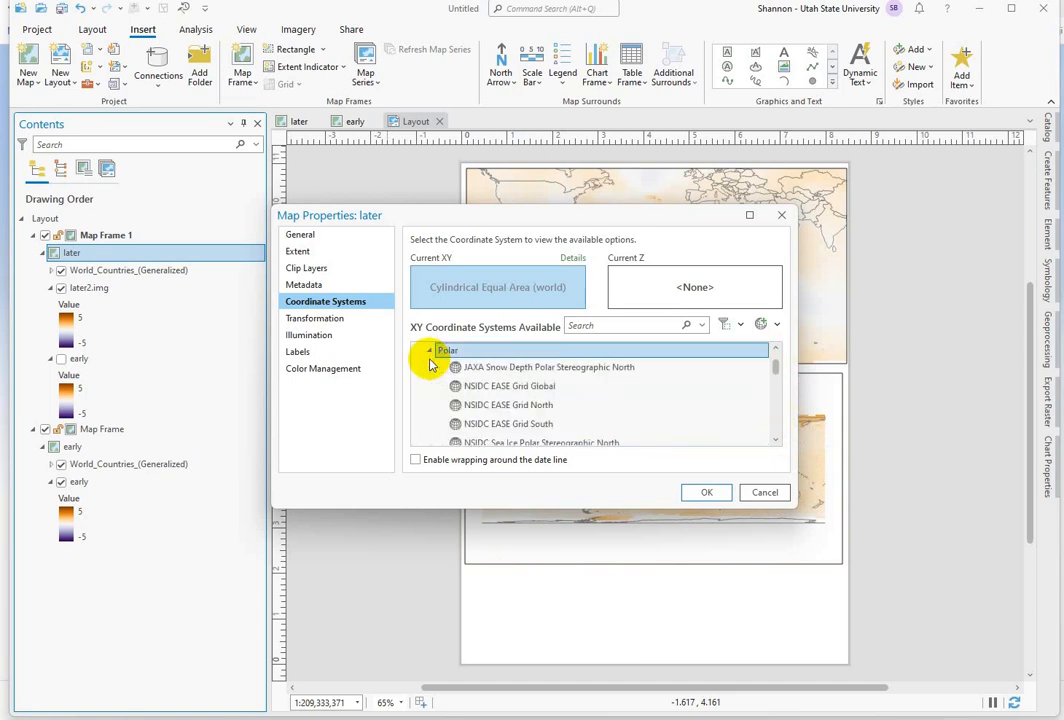
{"action": "left_click", "coordinate": [777, 428]}
{"action": "left_click", "coordinate": [495, 417]}
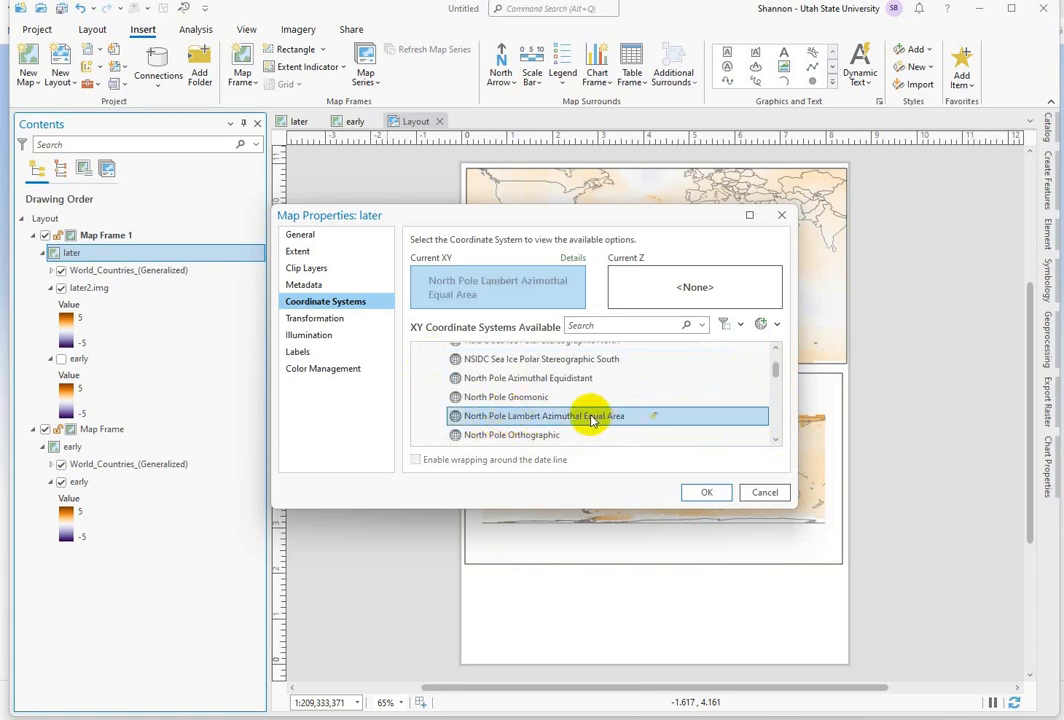
{"action": "left_click", "coordinate": [716, 493]}
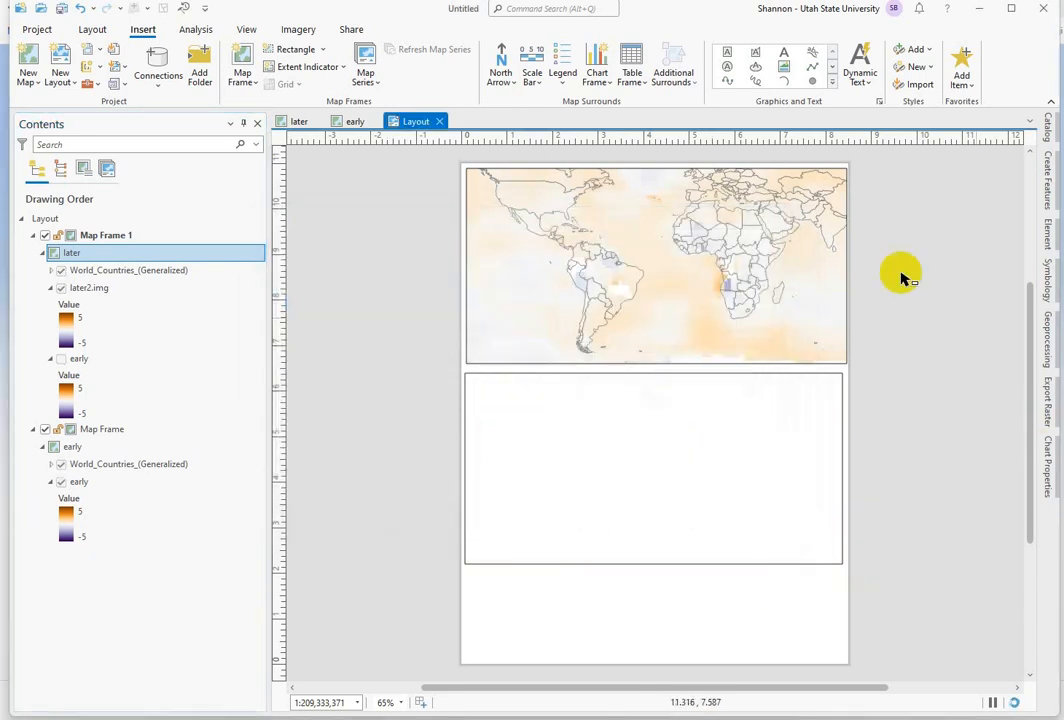
- Activate the lower map frame and move the polar map down so the globe is centered in the frame
{"action": "left_click", "coordinate": [673, 424]}
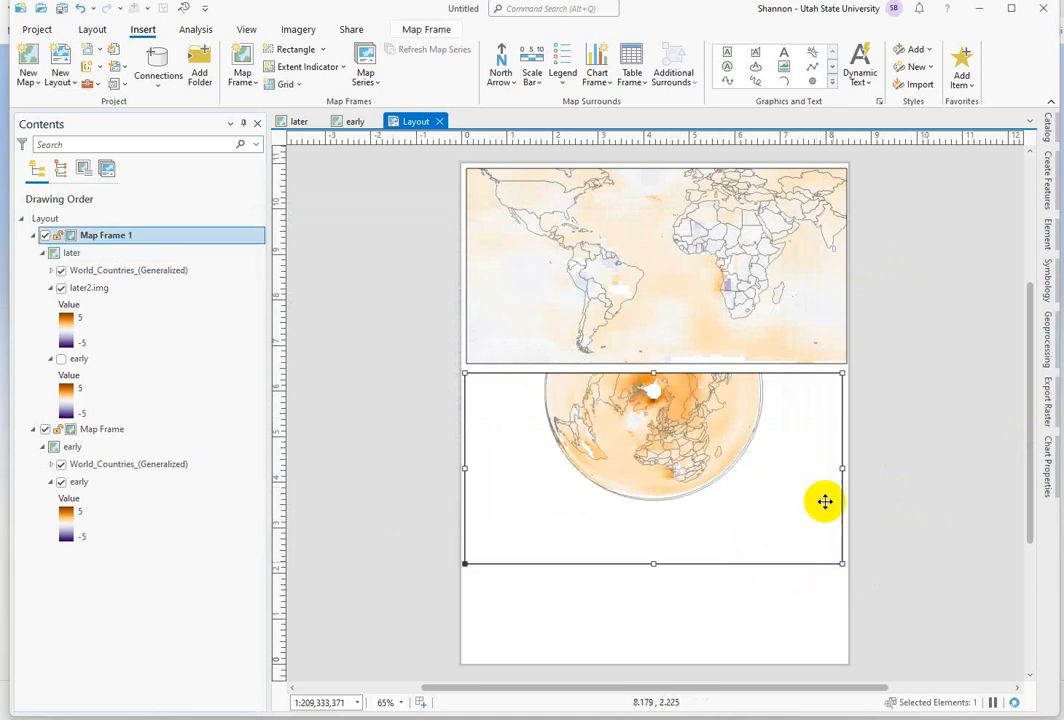
{"action": "right_click", "coordinate": [589, 435]}
{"action": "left_click", "coordinate": [430, 1]}
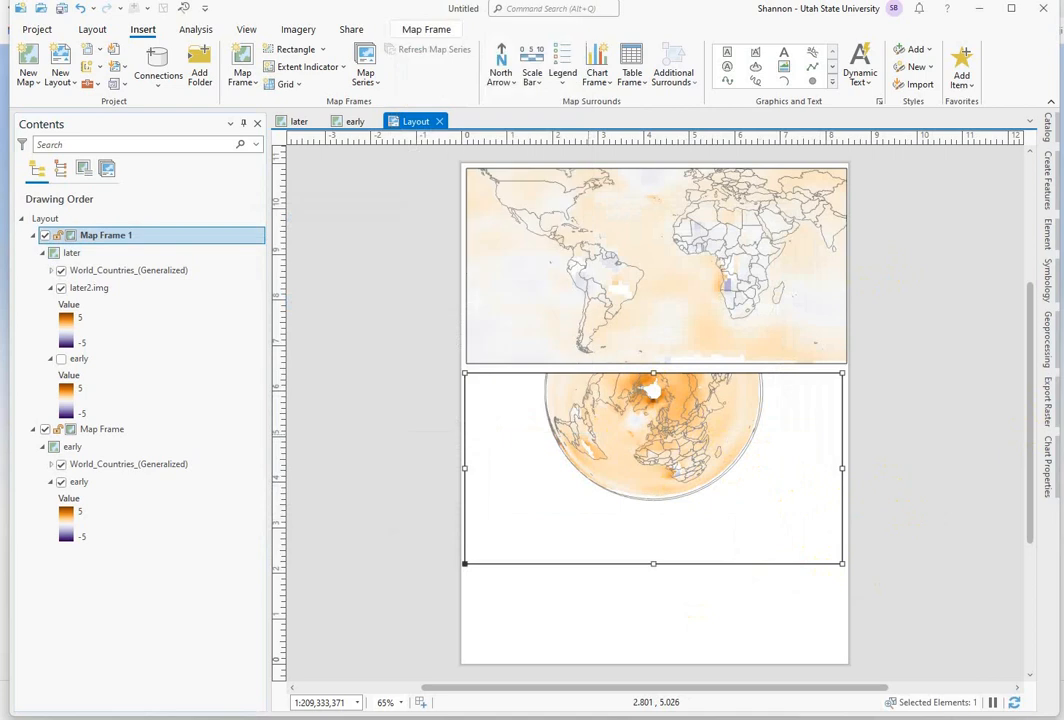
{"action": "left_click_drag", "start_coordinate": [656, 428], "coordinate": [657, 519]}
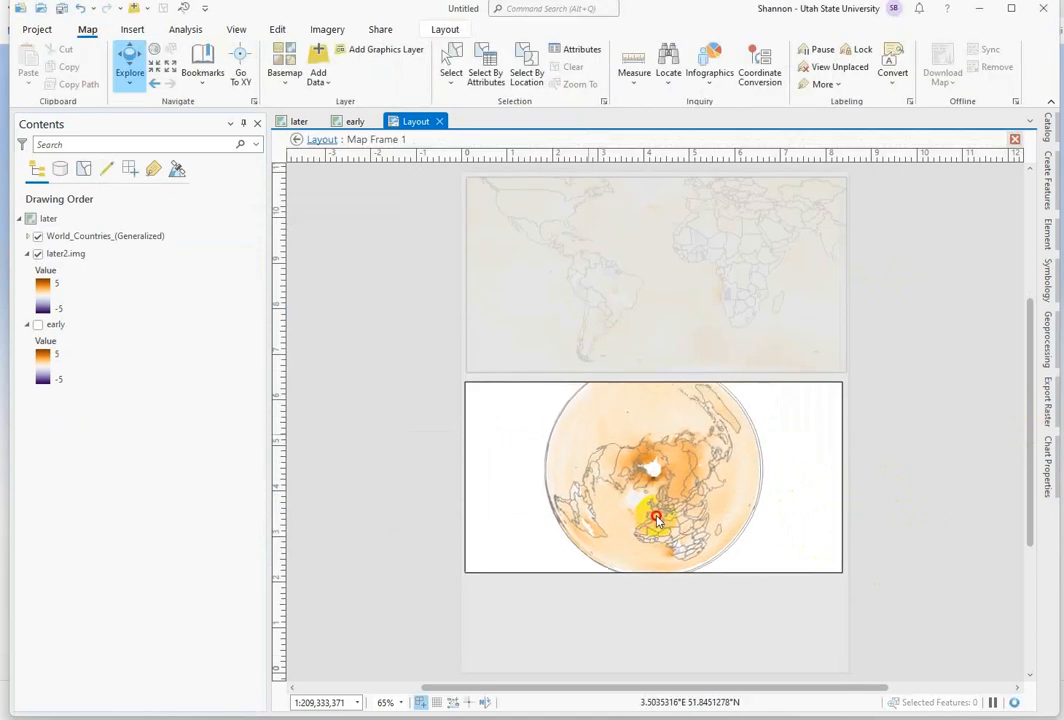
{"action": "key", "text": "Escape"}
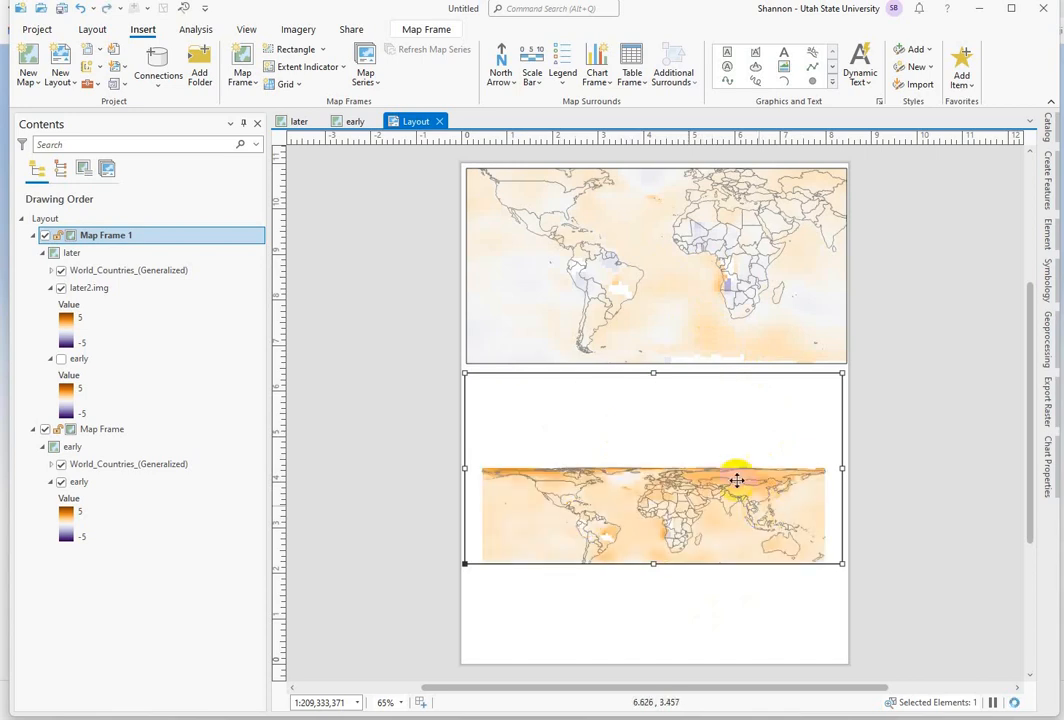
- Constrain the lower frame to Map Frame with Linked map frame center and scale, and position it just below the upper frame
{"action": "mouse_move", "coordinate": [712, 503]}
{"action": "left_mouse_down"}
{"action": "mouse_move", "coordinate": [709, 416]}
{"action": "mouse_move", "coordinate": [717, 491]}
{"action": "left_mouse_up"}
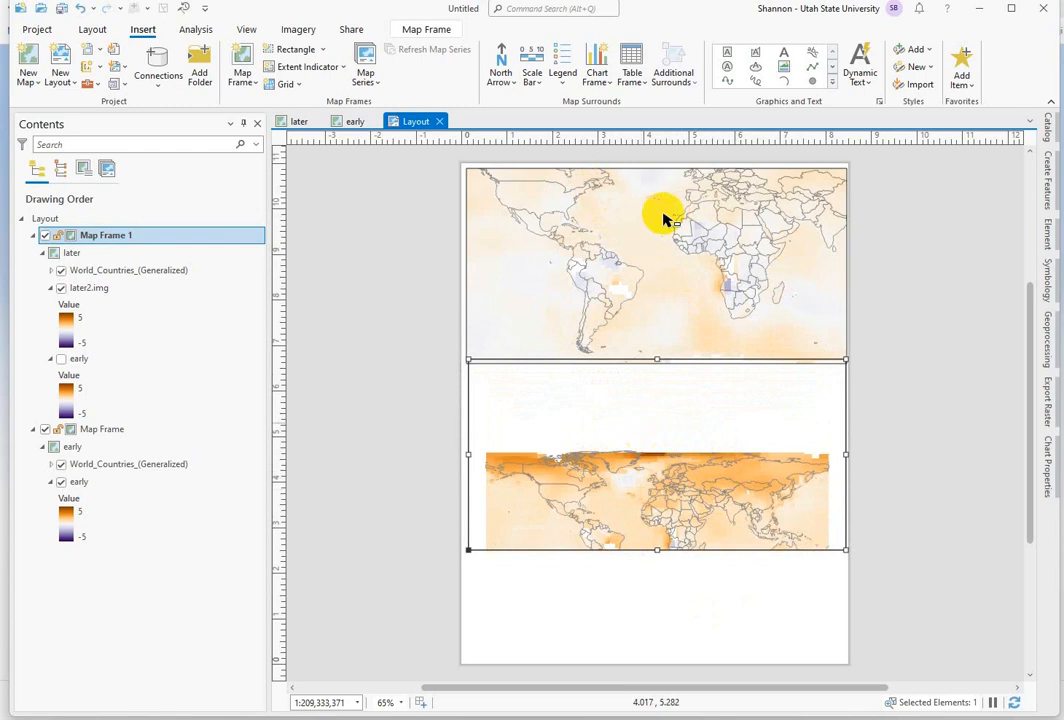
{"action": "right_click", "coordinate": [663, 422]}
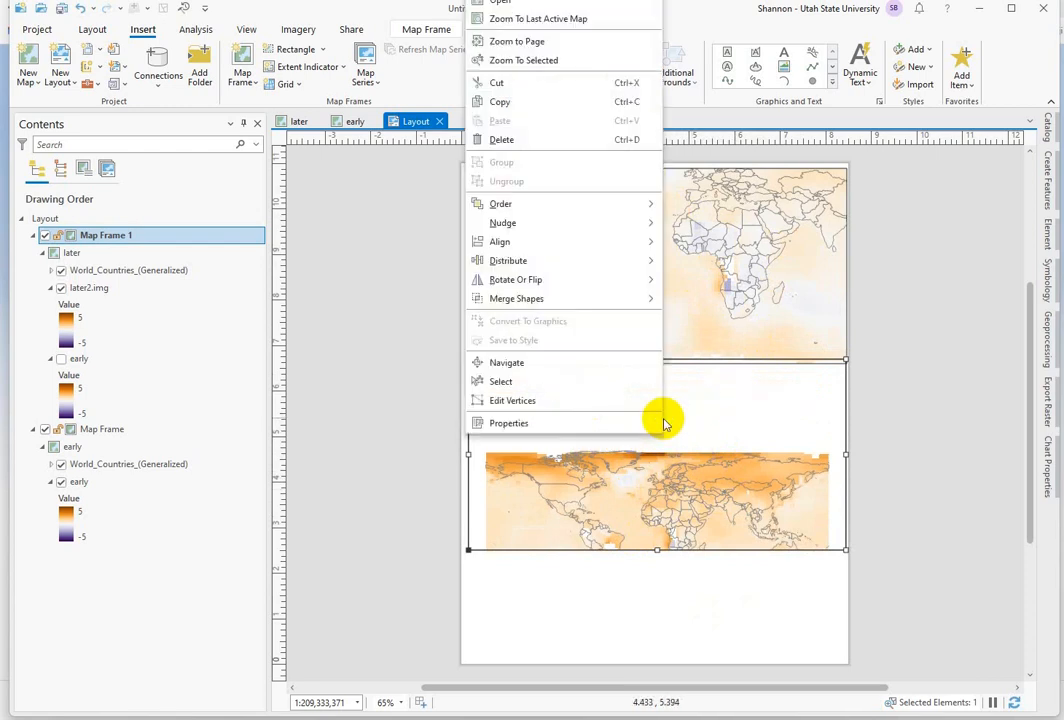
{"action": "left_click", "coordinate": [544, 422]}
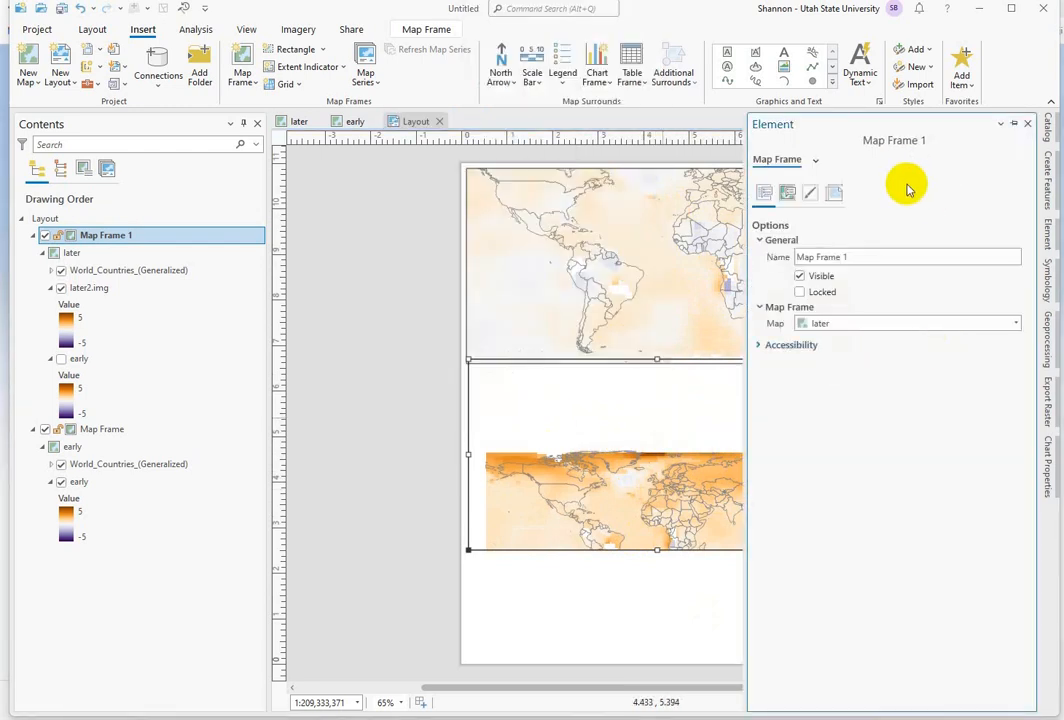
{"action": "left_click", "coordinate": [787, 194]}
{"action": "left_click", "coordinate": [828, 257]}
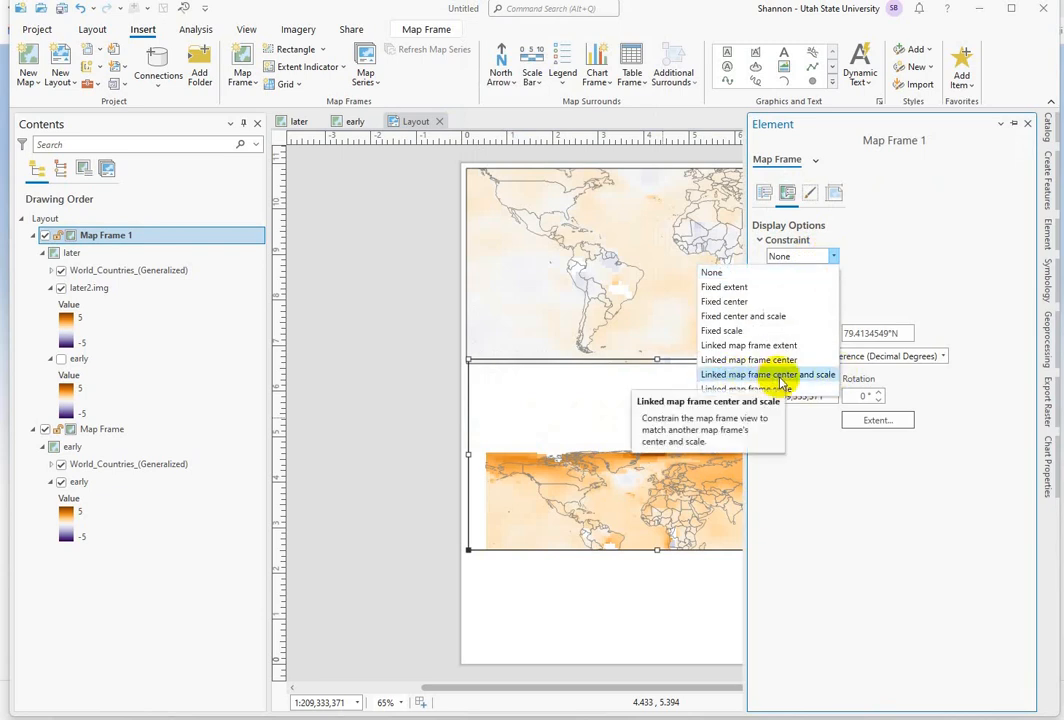
{"action": "left_click", "coordinate": [788, 376]}
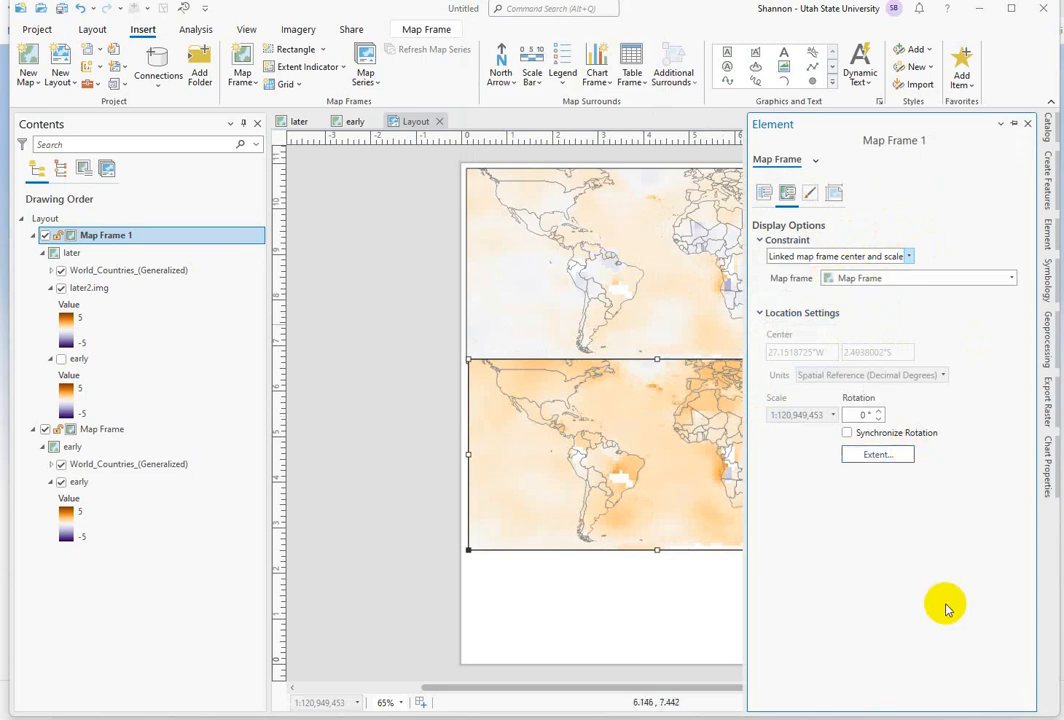
{"action": "left_click", "coordinate": [385, 450]}
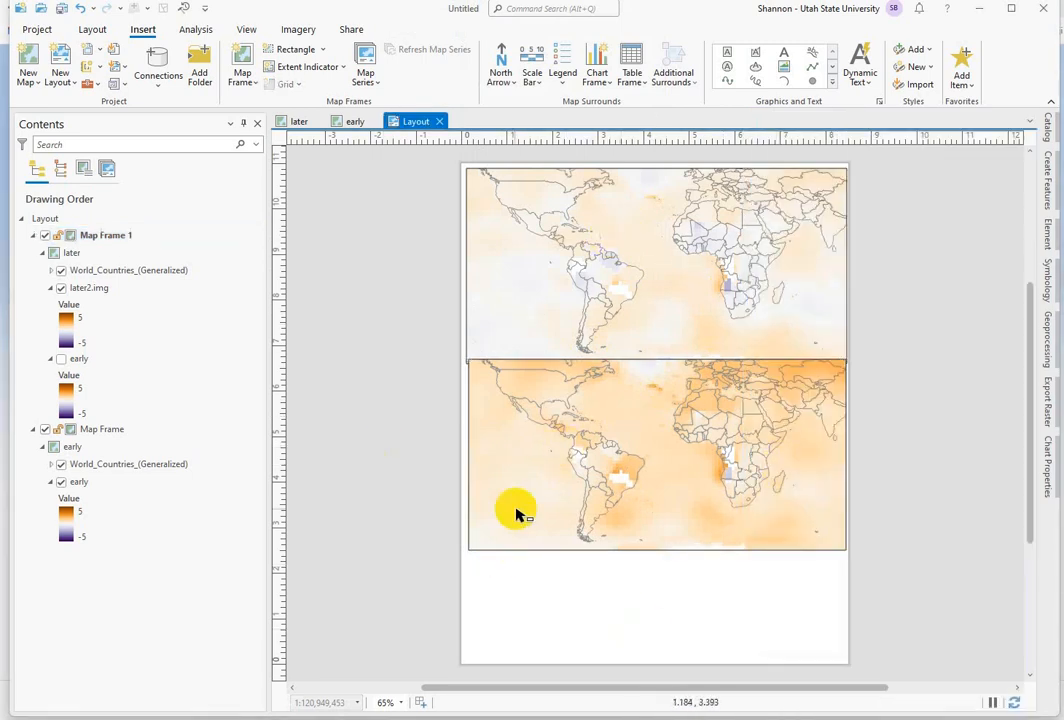
{"action": "mouse_move", "coordinate": [515, 511]}
{"action": "left_mouse_down"}
{"action": "mouse_move", "coordinate": [518, 501]}
{"action": "mouse_move", "coordinate": [514, 519]}
{"action": "left_mouse_up"}
- Set the upper map frame's width to 8.5 in and increase its height slightly
{"action": "right_click", "coordinate": [622, 247]}
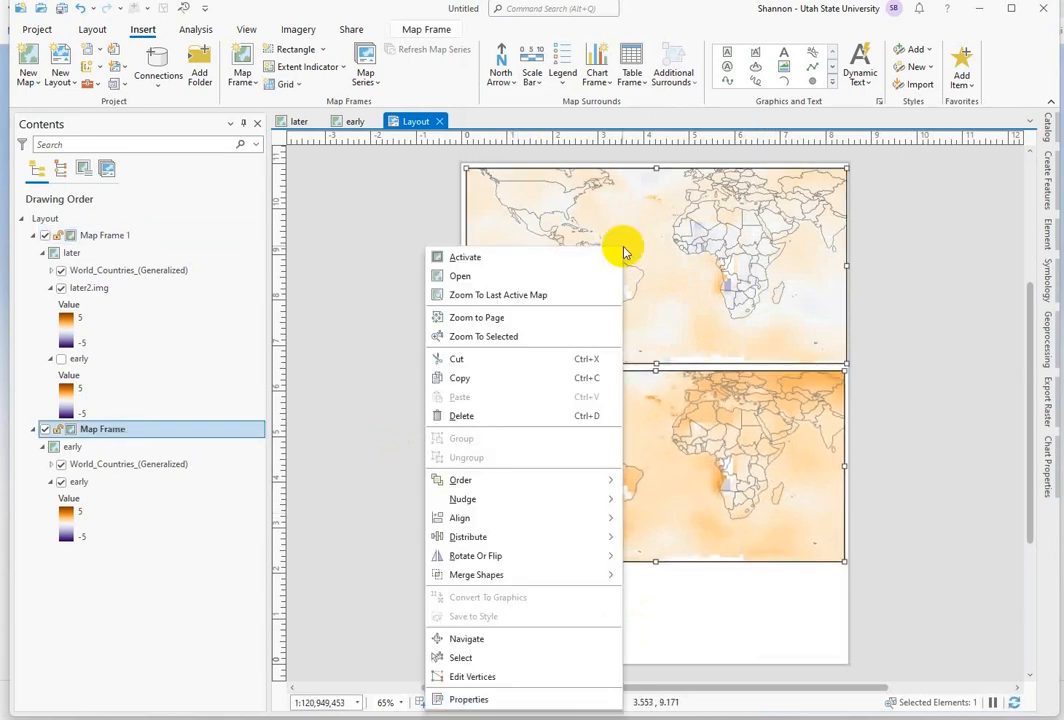
{"action": "key", "text": "Up"}
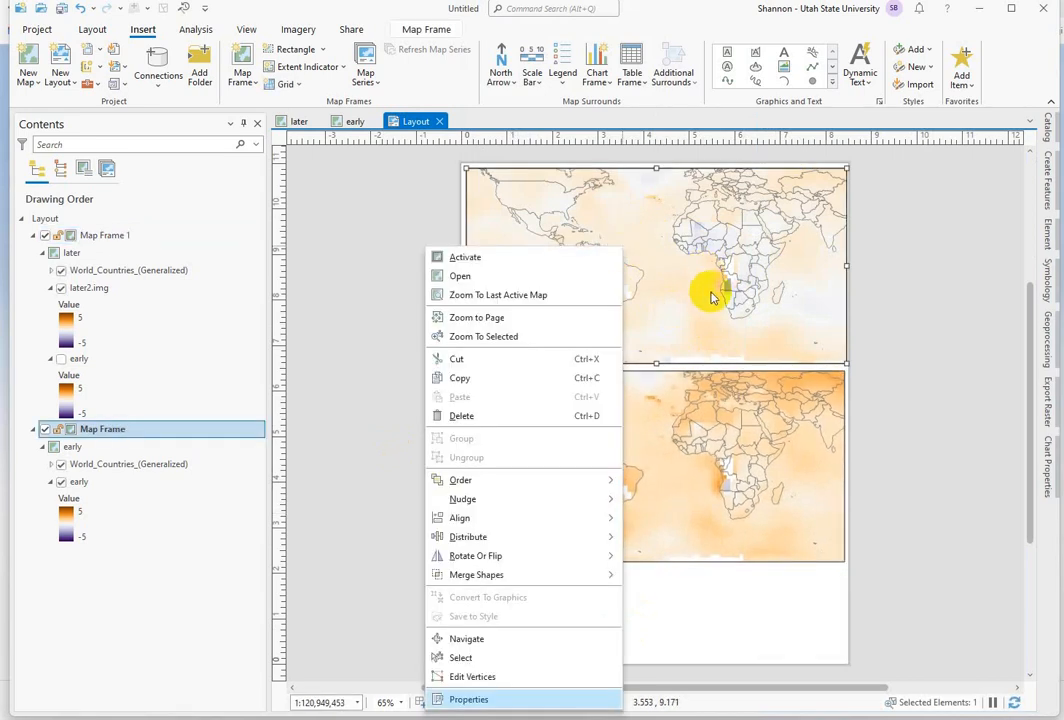
{"action": "left_click", "coordinate": [470, 699]}
{"action": "left_click", "coordinate": [834, 192]}
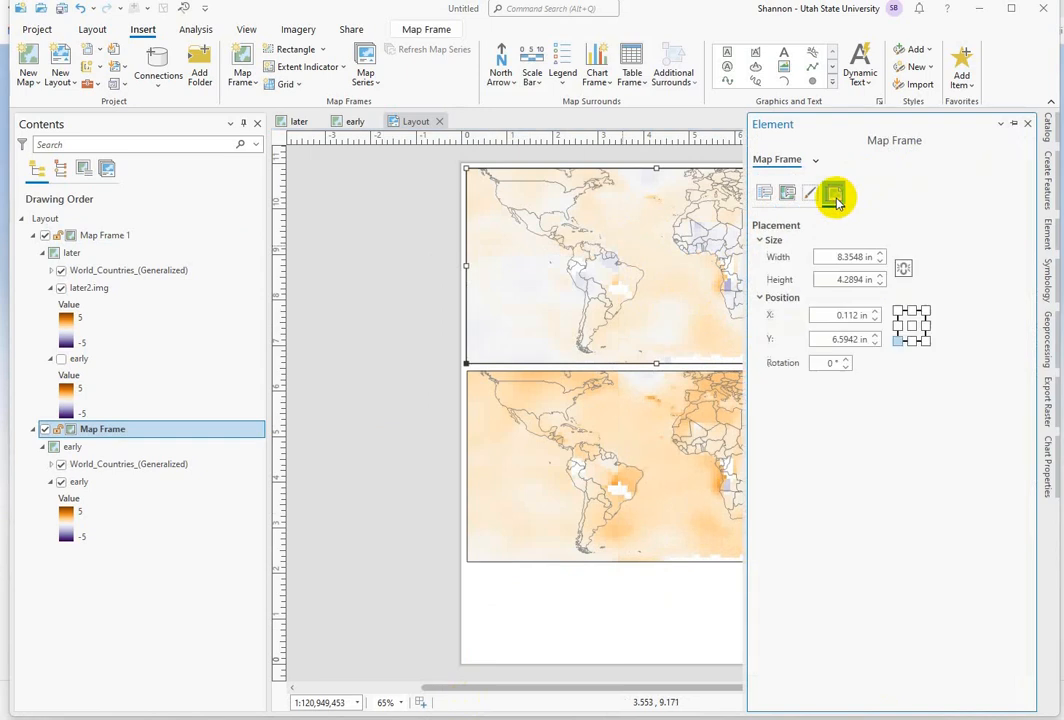
{"action": "left_click", "coordinate": [832, 257]}
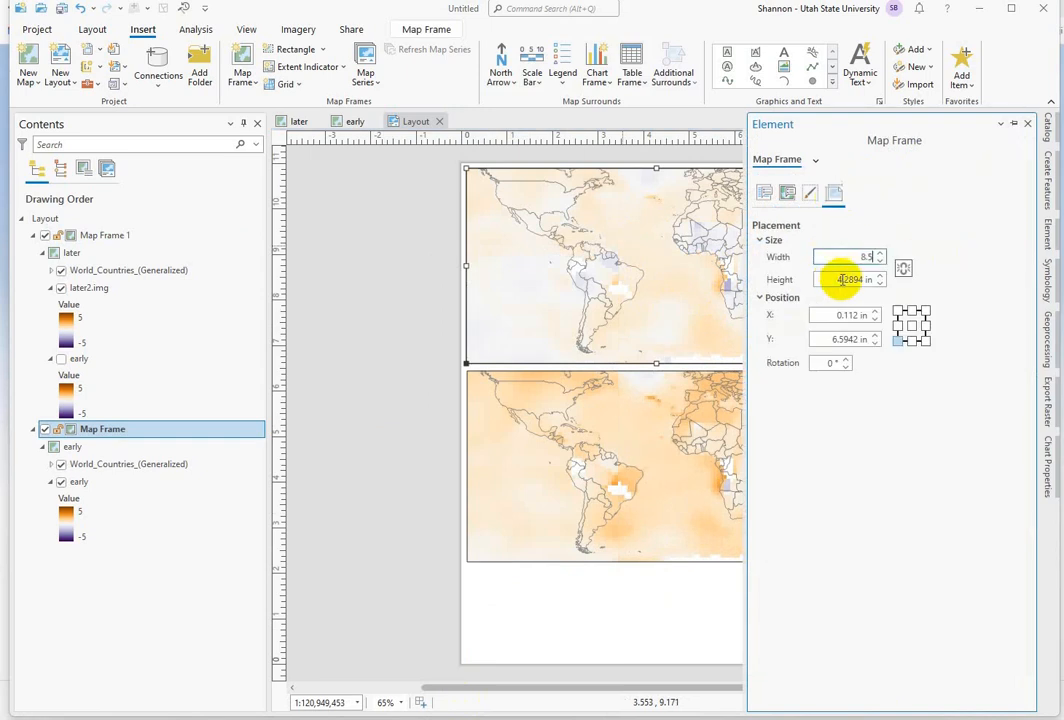
{"action": "left_click", "coordinate": [832, 280]}
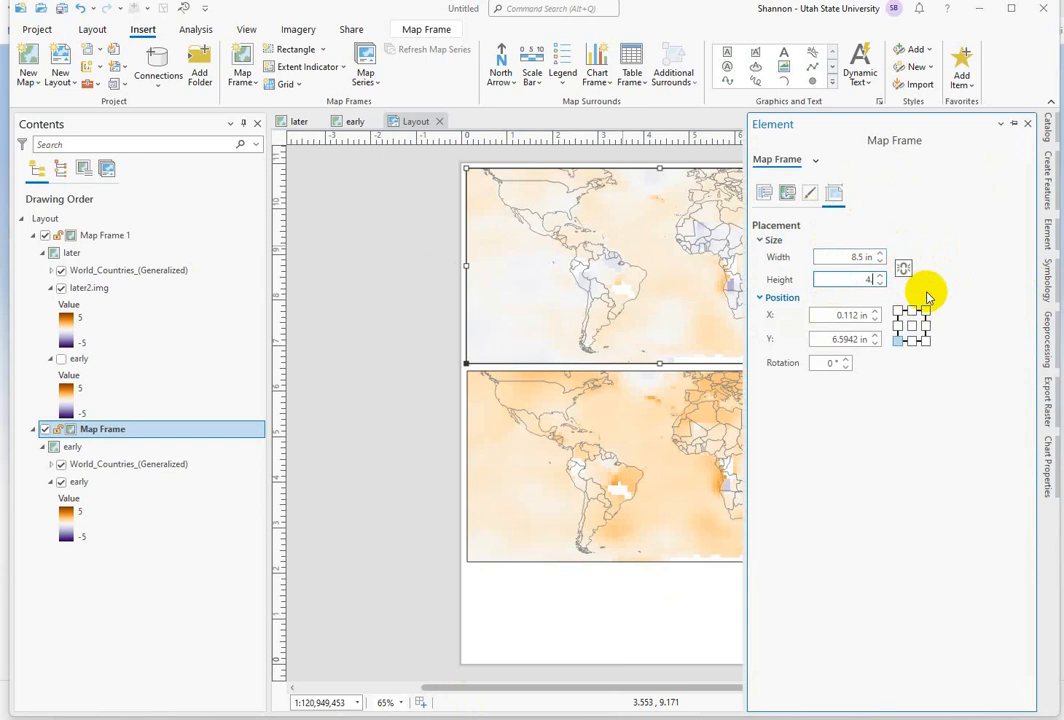
{"action": "left_click", "coordinate": [876, 454]}
{"action": "left_click", "coordinate": [608, 504]}
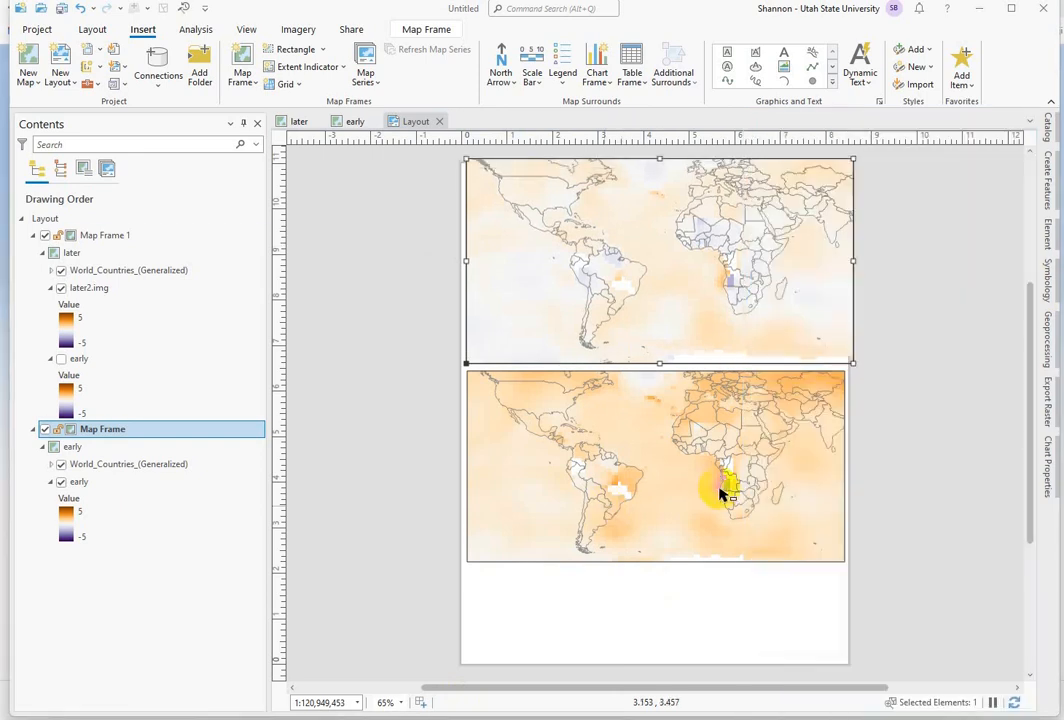
- Set the lower map frame's size to 8.5 in wide and 4.5 in high, and move it down just below the upper frame
{"action": "right_click", "coordinate": [719, 482]}
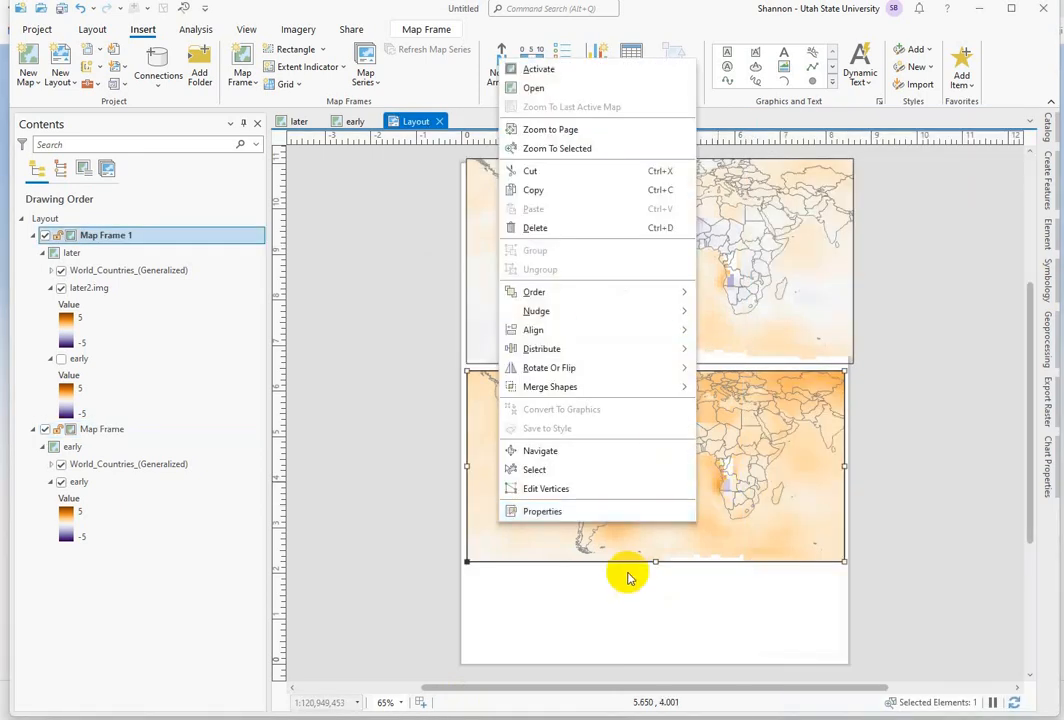
{"action": "left_click", "coordinate": [613, 511]}
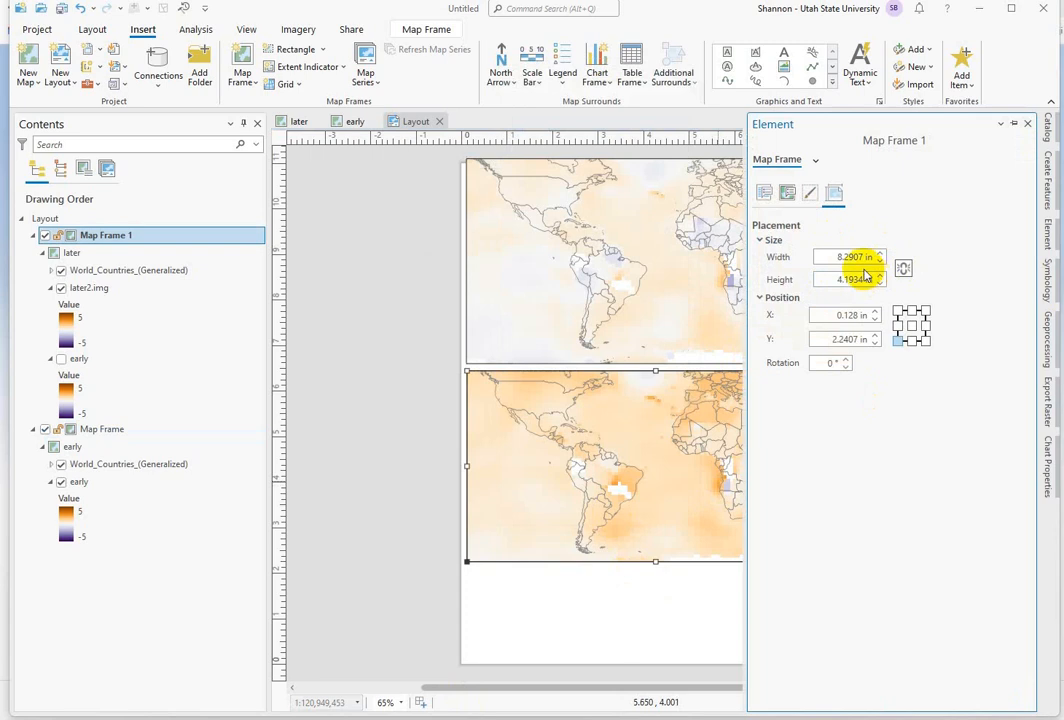
{"action": "left_click", "coordinate": [833, 257]}
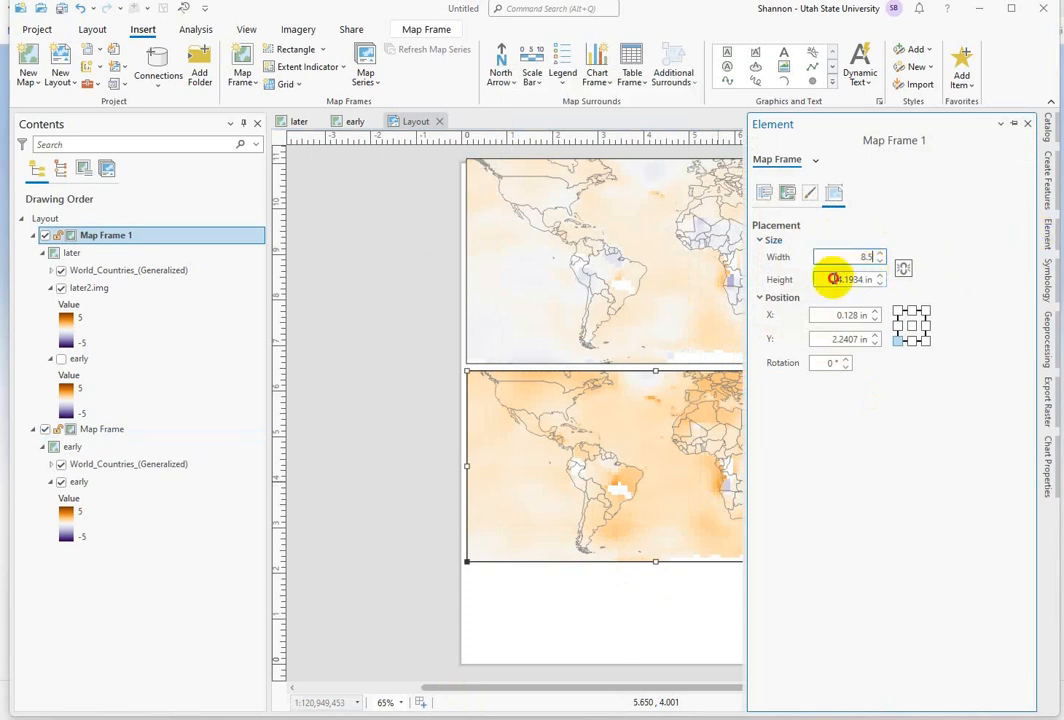
{"action": "left_click", "coordinate": [833, 279]}
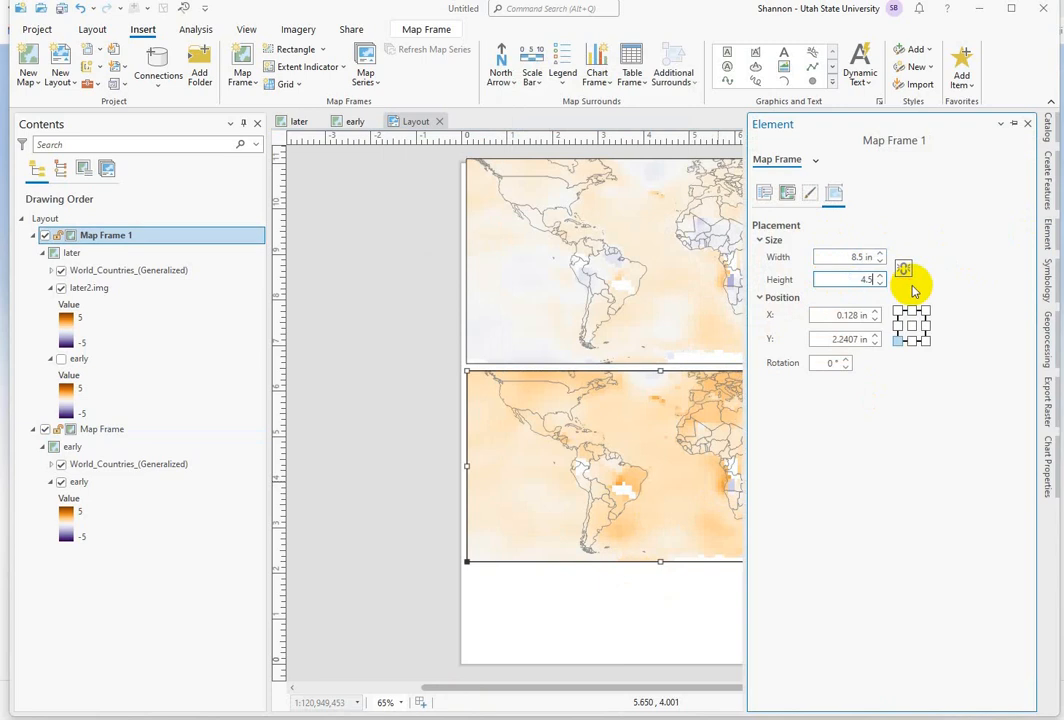
{"action": "key", "text": "Return"}
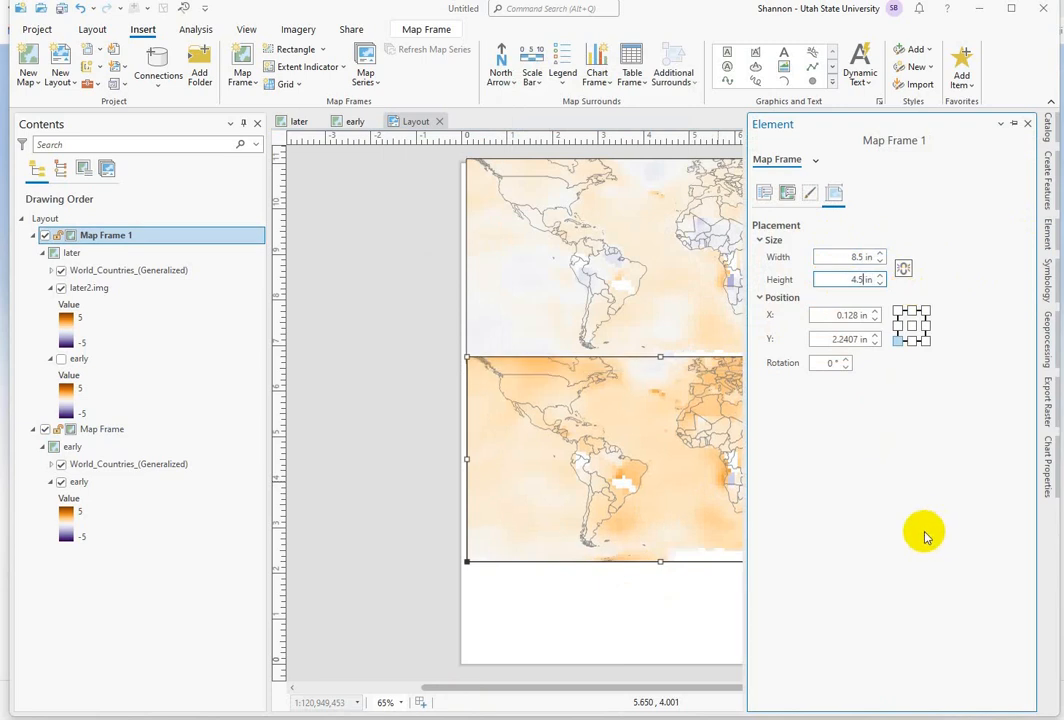
{"action": "left_click_drag", "start_coordinate": [648, 468], "coordinate": [647, 485]}
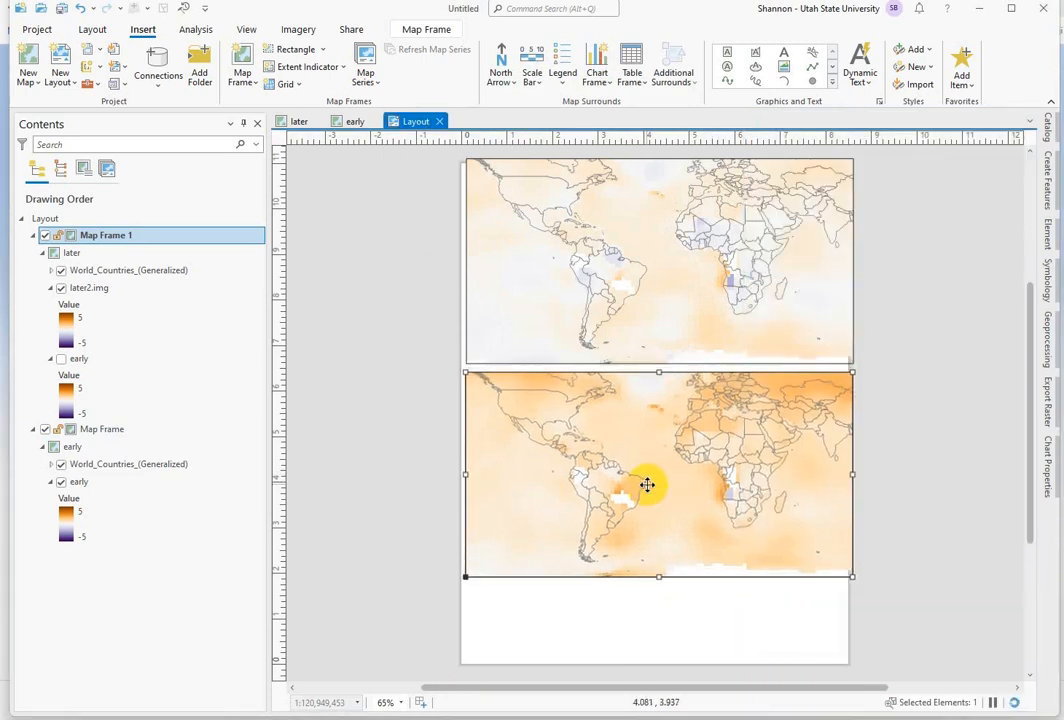
- Export the World_Countries_(Generalized) layer of the later map to a new feature class, keeping the default output name
{"action": "left_click", "coordinate": [648, 268]}
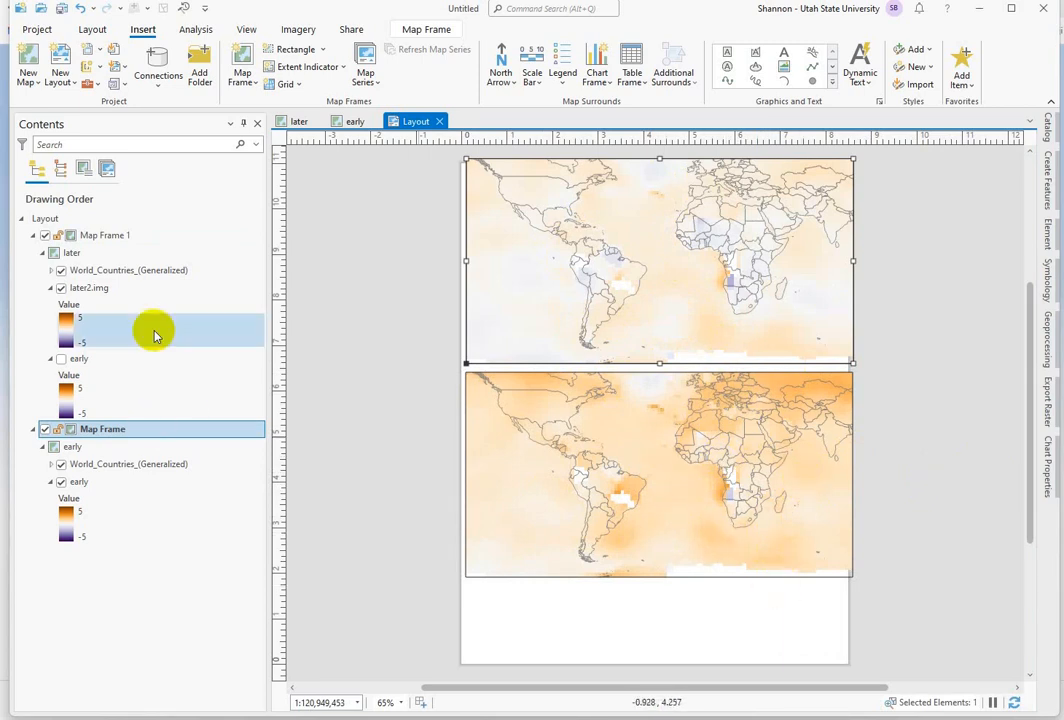
{"action": "right_click", "coordinate": [131, 273]}
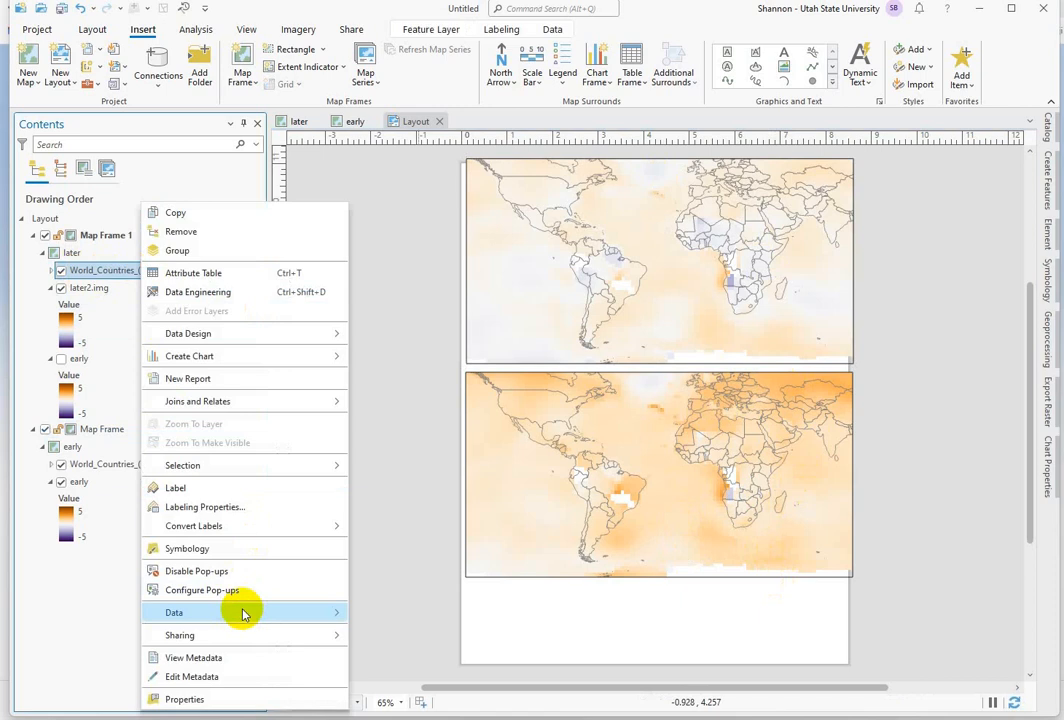
{"action": "mouse_move", "coordinate": [272, 614]}
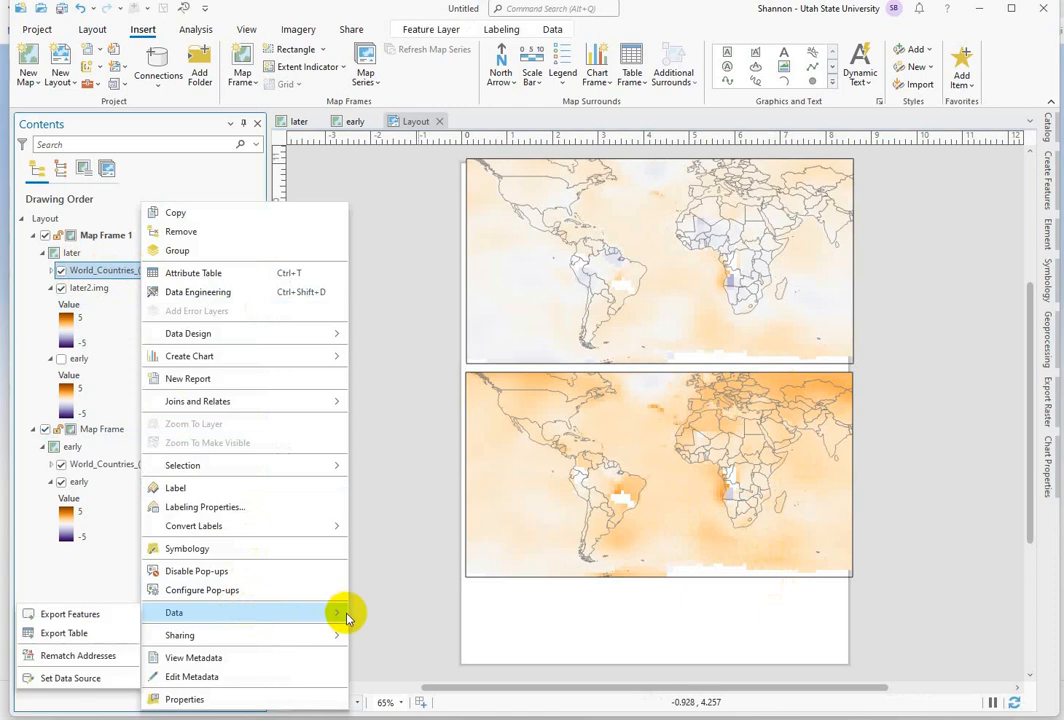
{"action": "left_click", "coordinate": [88, 618]}
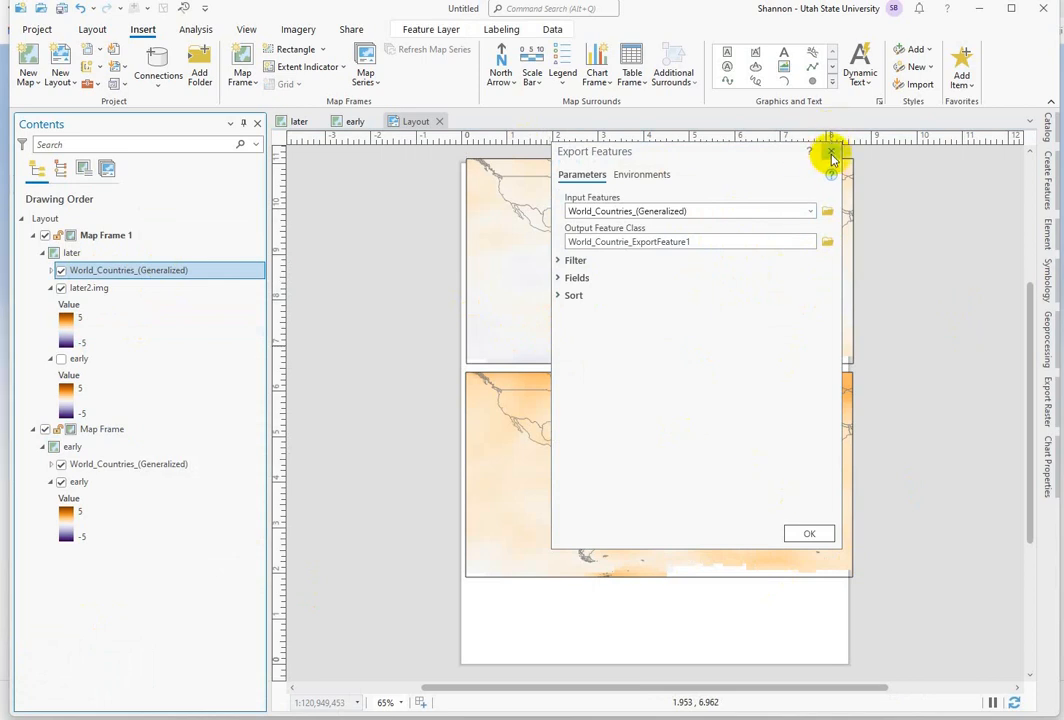
{"action": "left_click", "coordinate": [816, 536]}
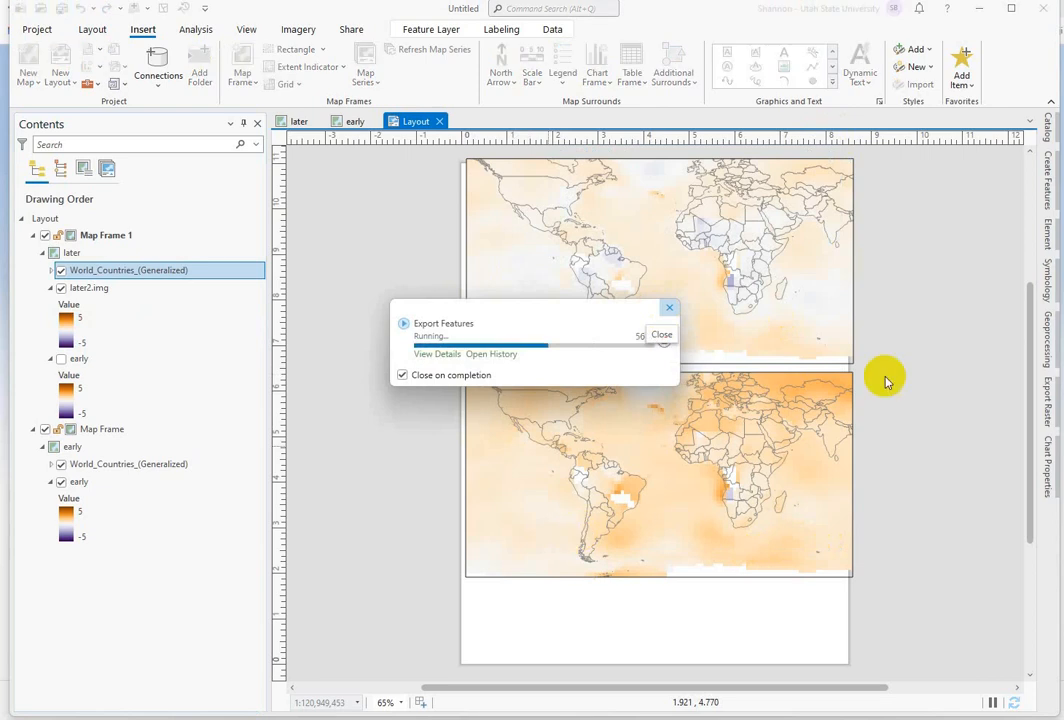